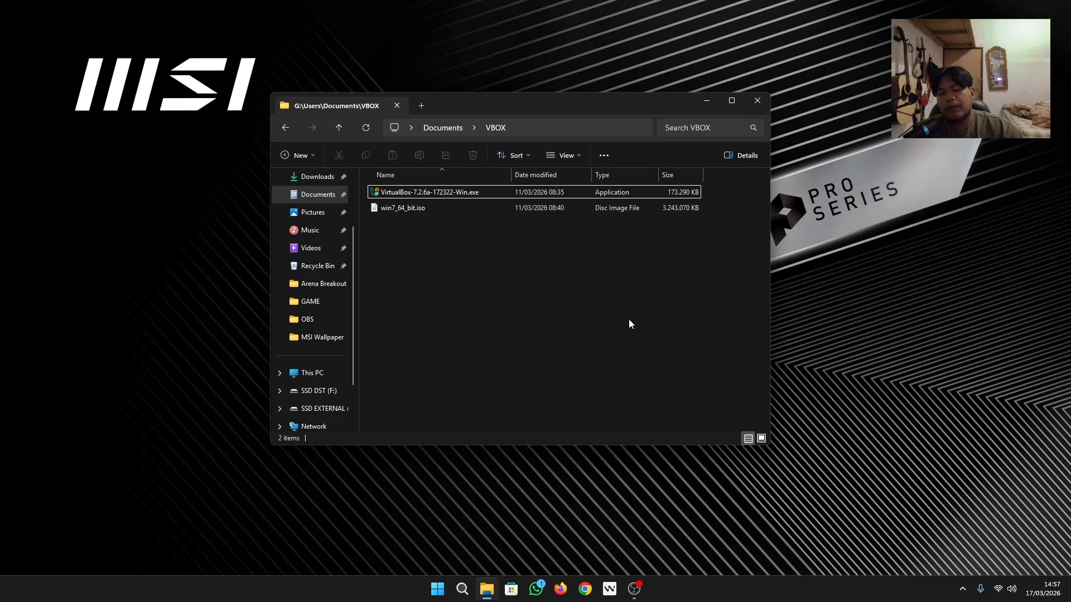
# Step: Run the VirtualBox-7.2.6a-172322-Win.exe installer from the VBOX folder and accept the terms of the license agreement
pyautogui.rightClick(463, 192)
pyautogui.click(403, 278)
pyautogui.doubleClick(412, 195)
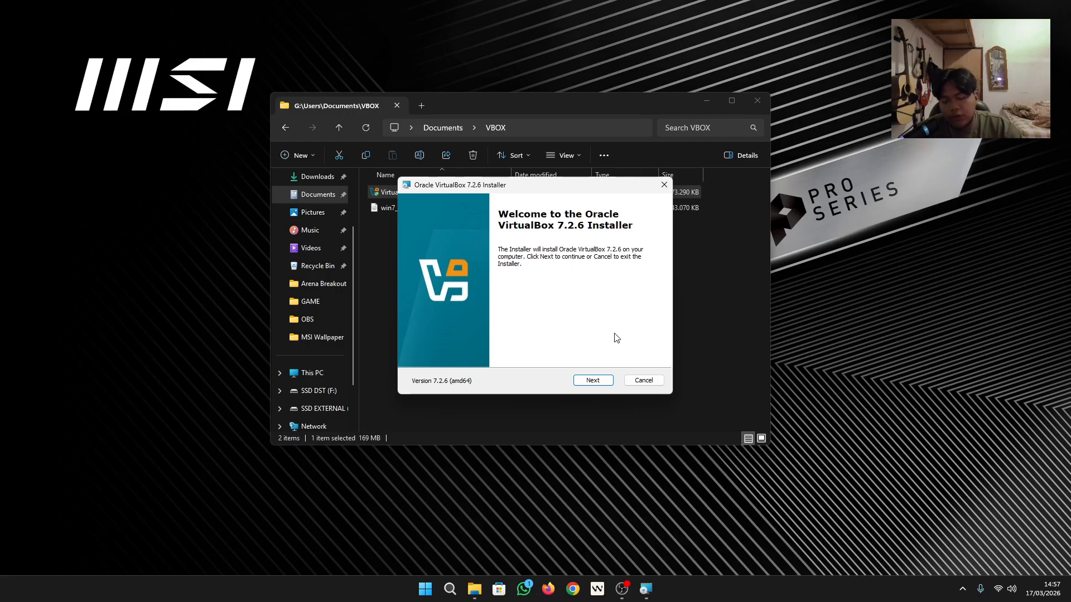
pyautogui.click(605, 383)
pyautogui.click(482, 338)
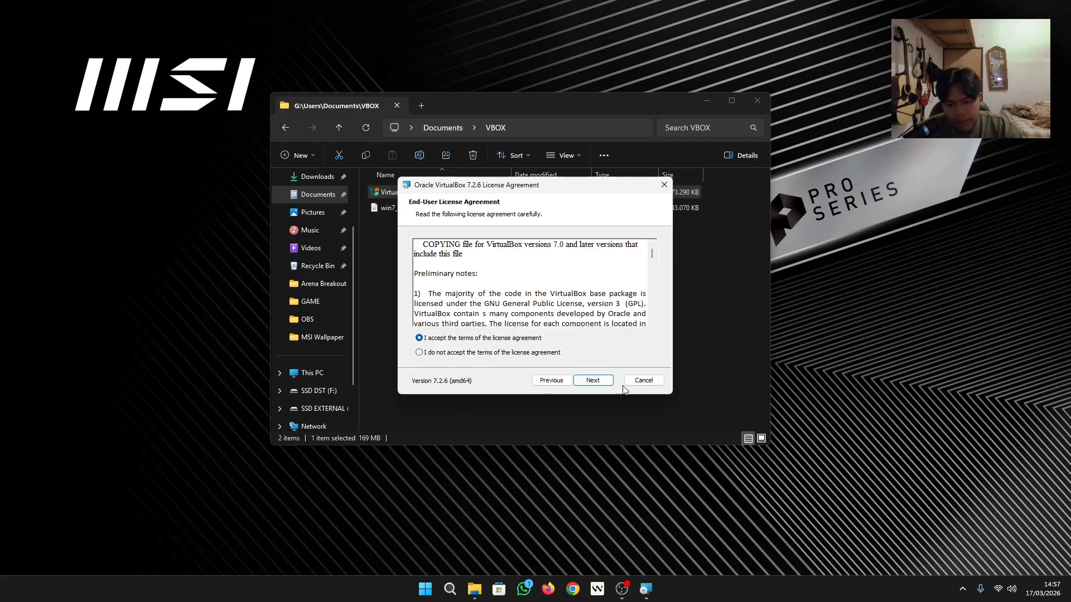
pyautogui.click(599, 383)
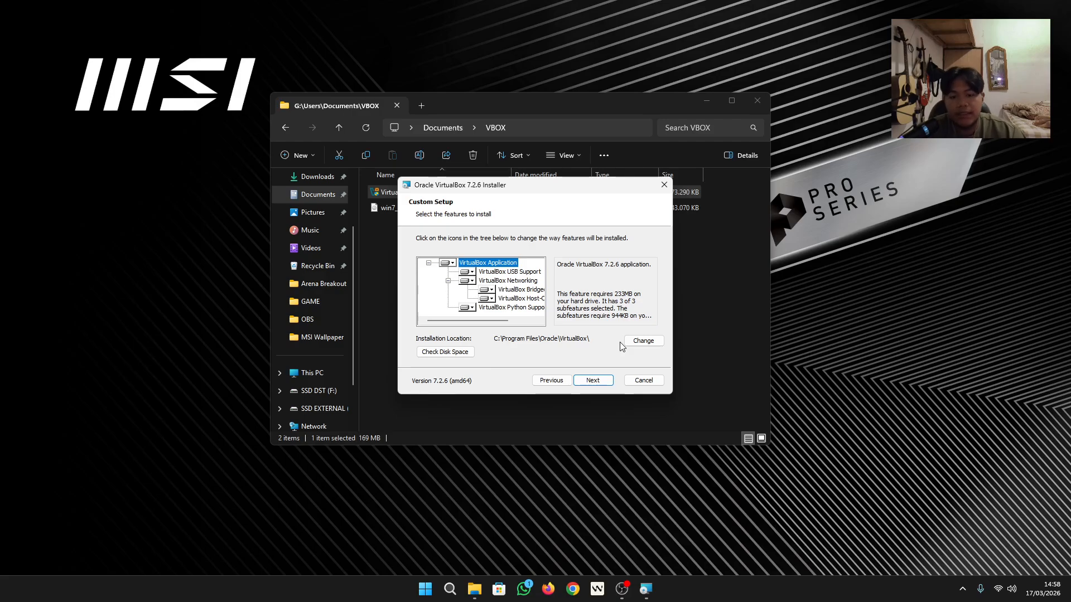
# Step: Install VirtualBox with the default features, location and startup options, accepting the missing dependencies, and launch it on finishing
pyautogui.click(602, 384)
pyautogui.click(598, 383)
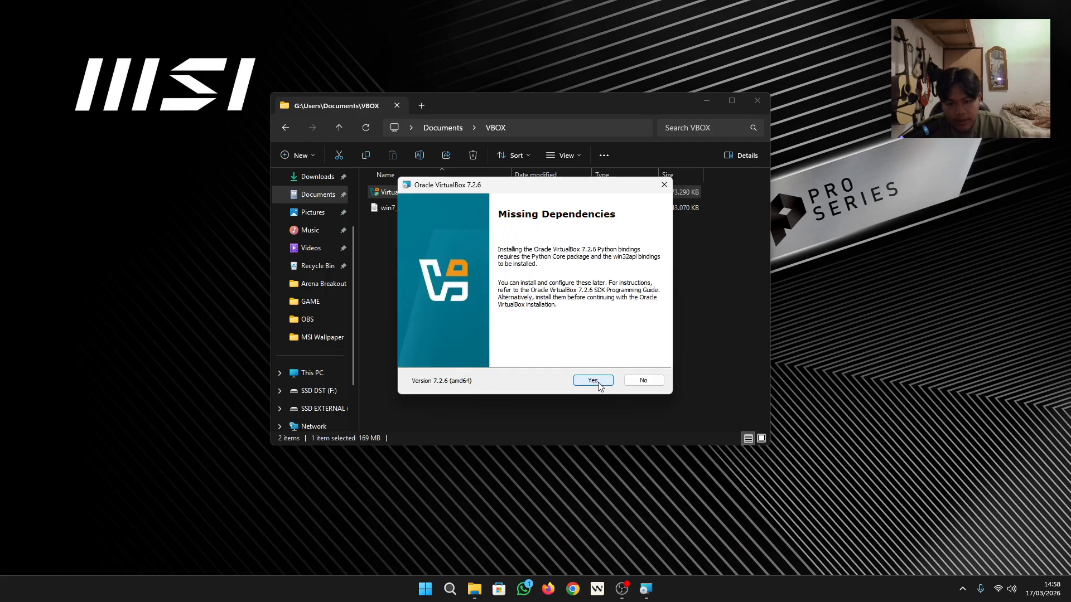
pyautogui.click(593, 381)
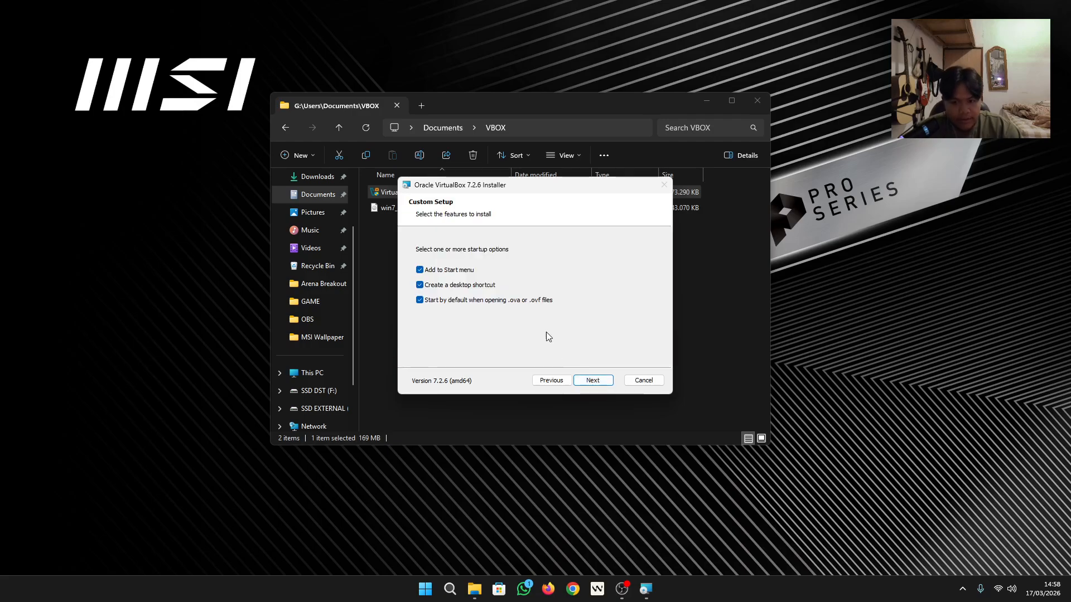
pyautogui.click(593, 382)
pyautogui.click(592, 381)
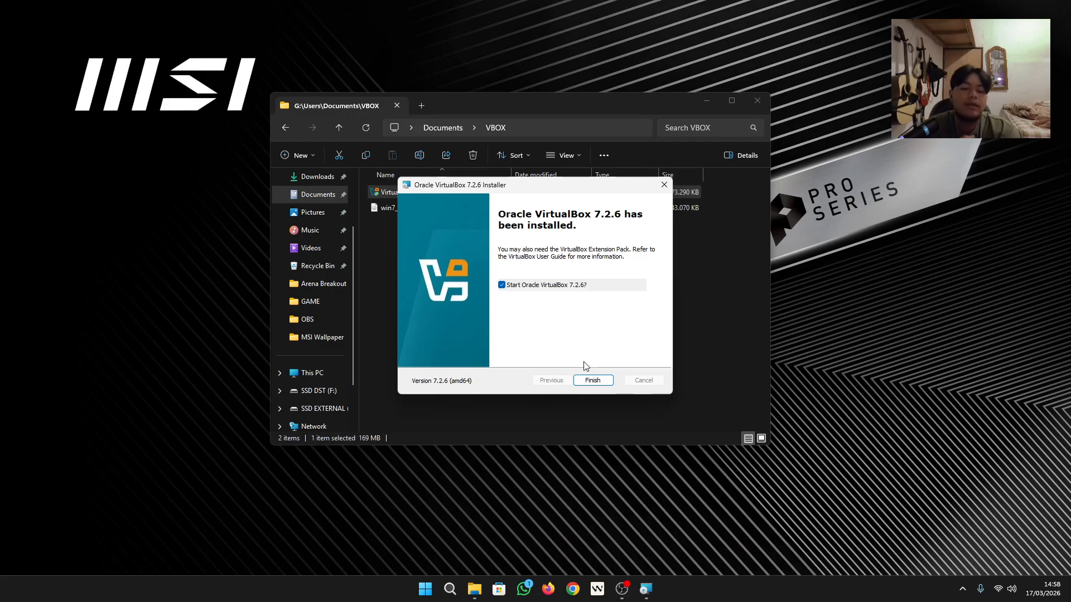
pyautogui.click(601, 383)
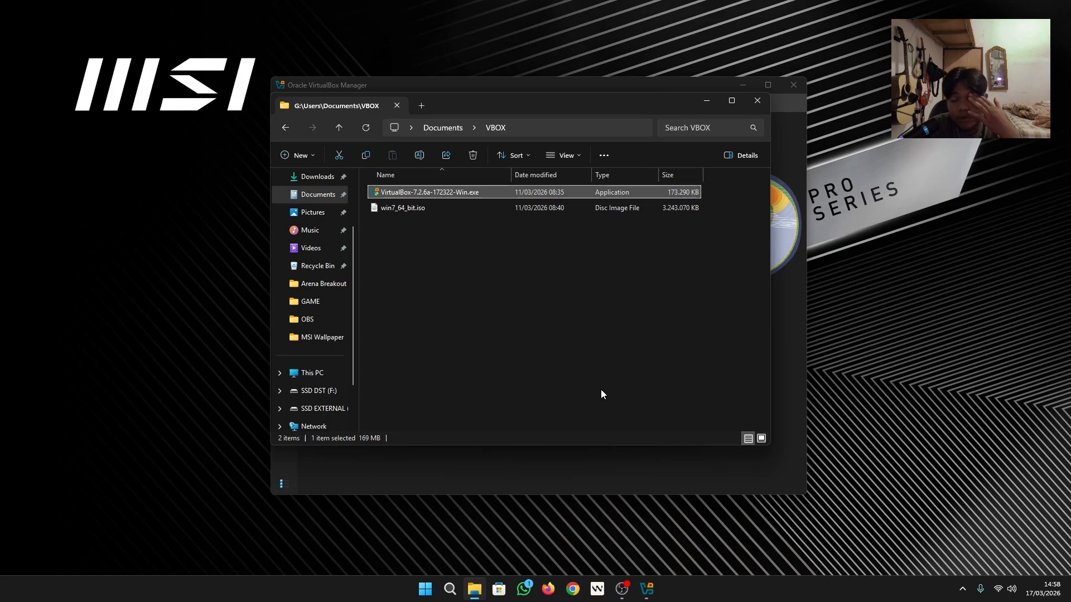
pyautogui.click(707, 102)
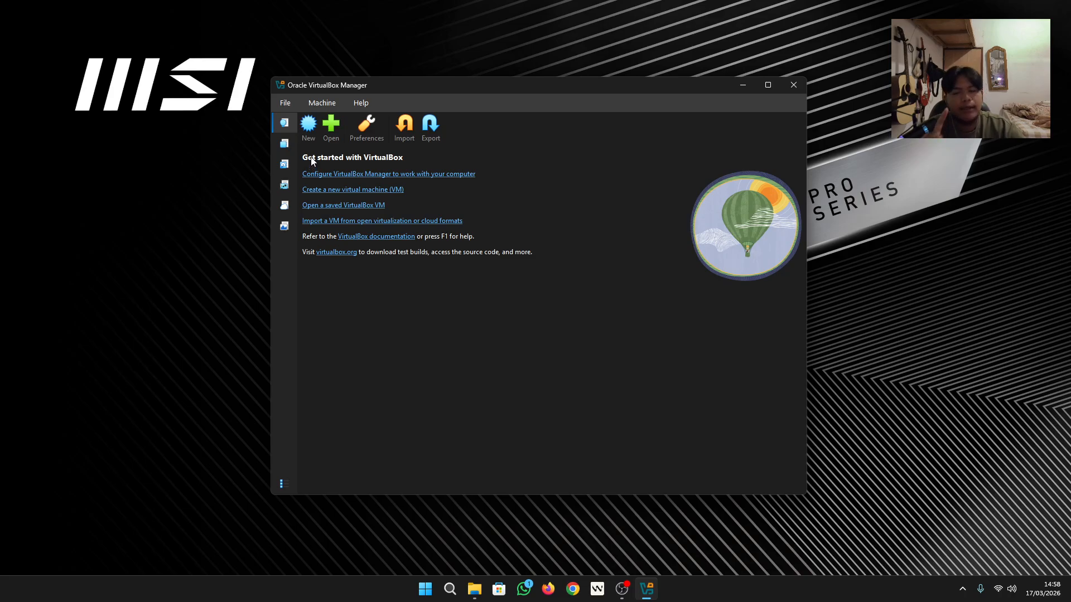
# Step: Start a new virtual machine named win7 and keep the default VM folder
pyautogui.click(309, 127)
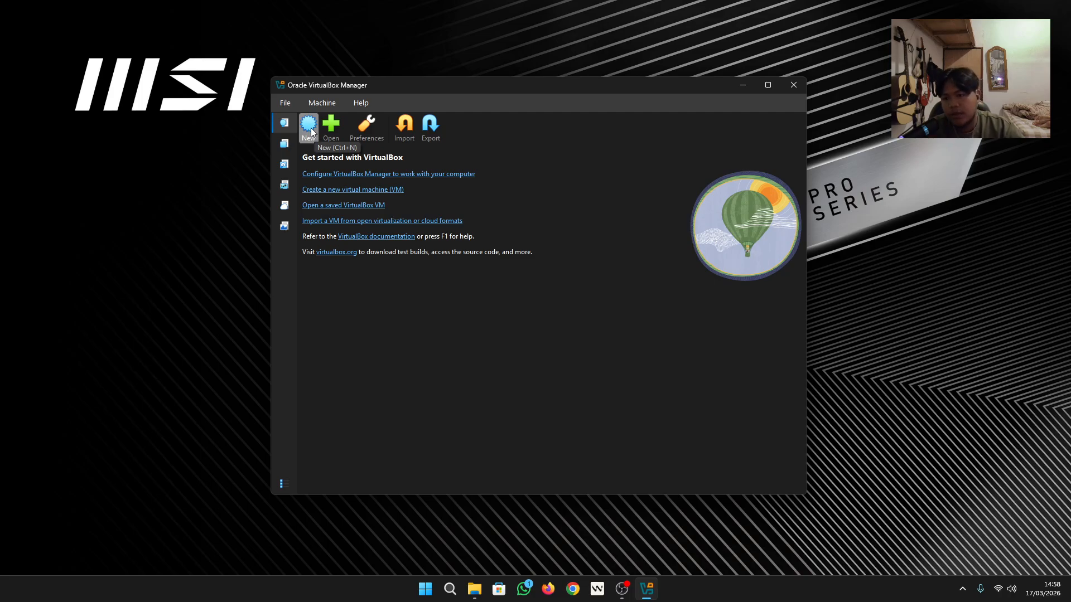
pyautogui.moveTo(470, 142)
pyautogui.mouseDown()
pyautogui.moveTo(501, 132)
pyautogui.moveTo(486, 135)
pyautogui.mouseUp()
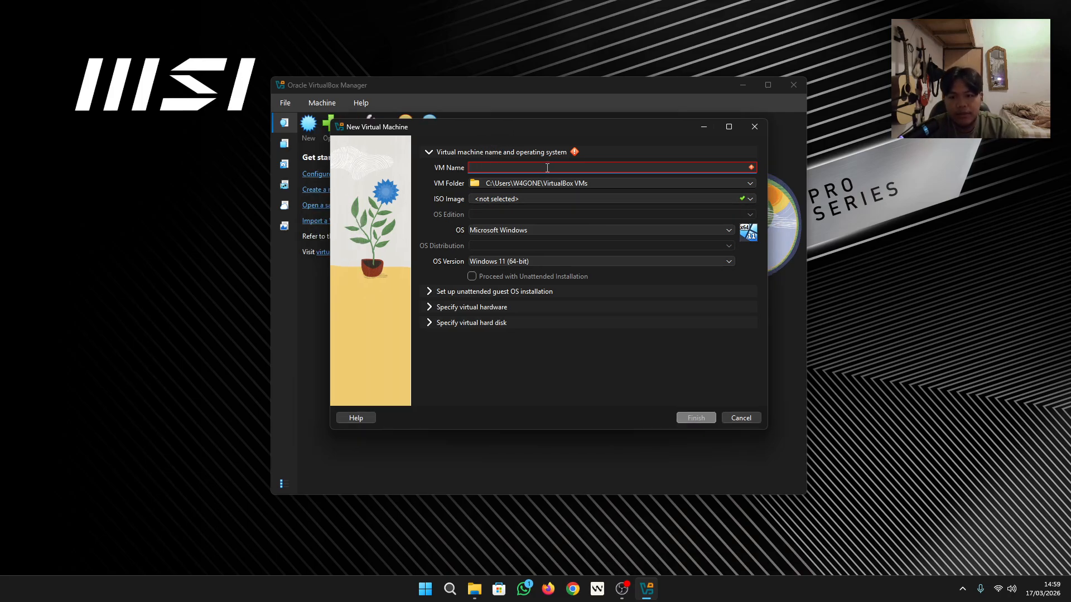
pyautogui.write('win7')
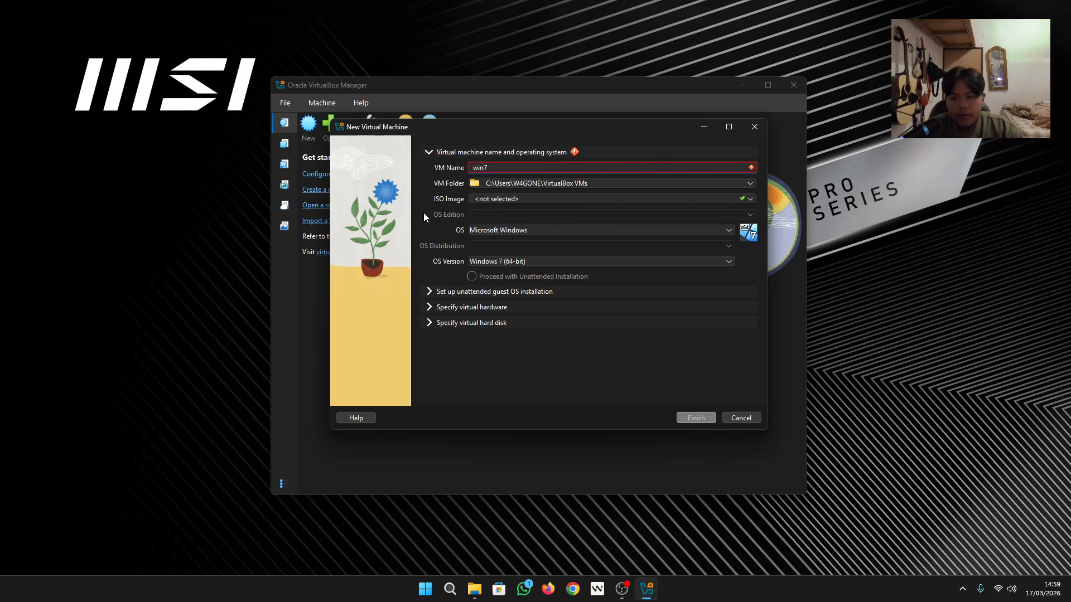
pyautogui.click(752, 184)
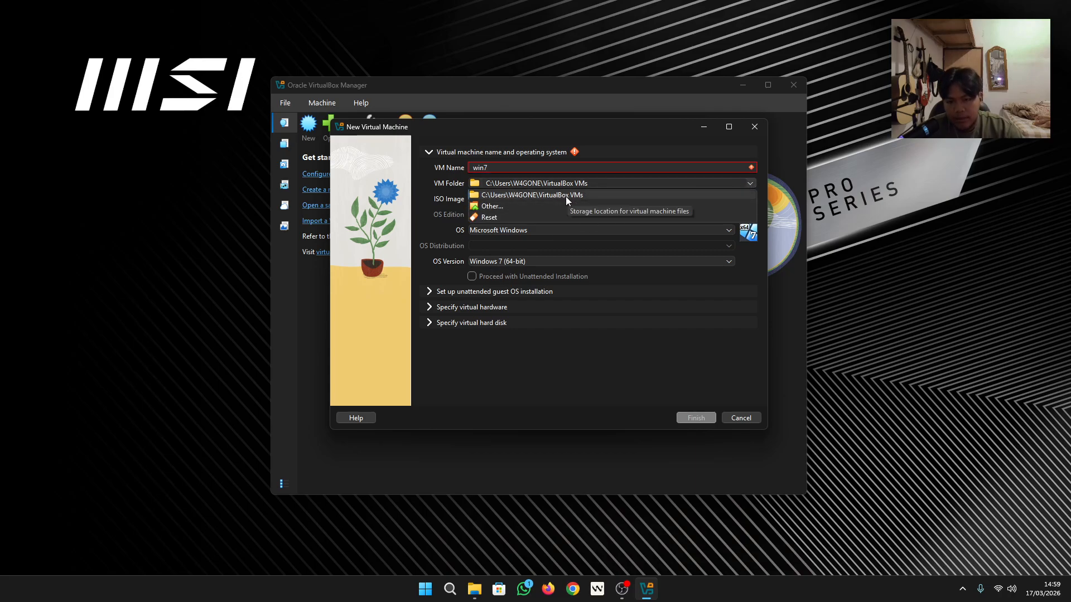
pyautogui.click(442, 188)
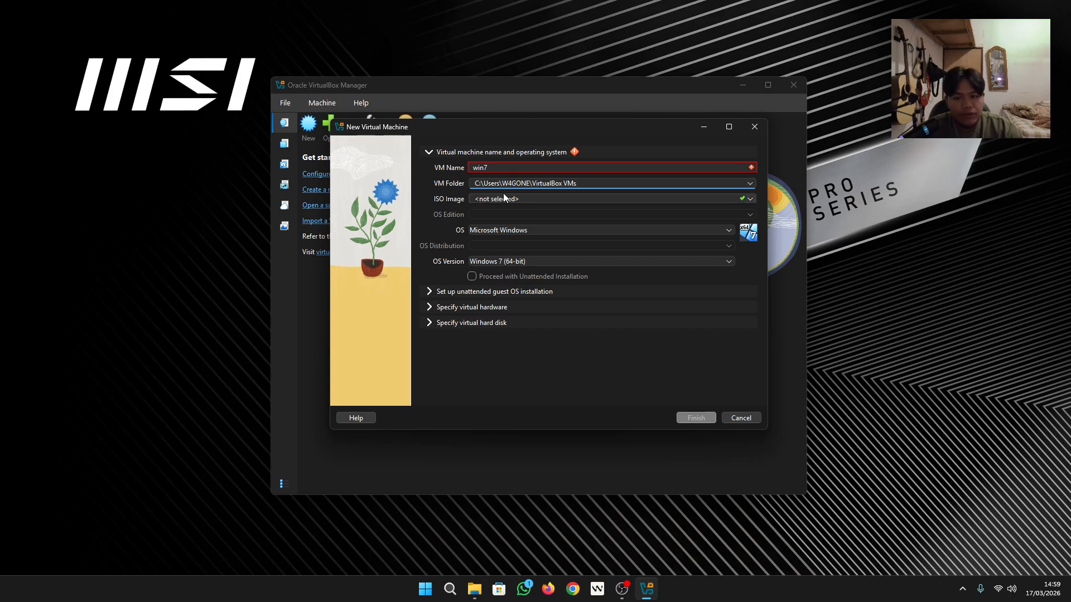
# Step: Select win7_64_bit.iso from the VBOX folder in Documents as the ISO image and turn off unattended installation
pyautogui.click(752, 200)
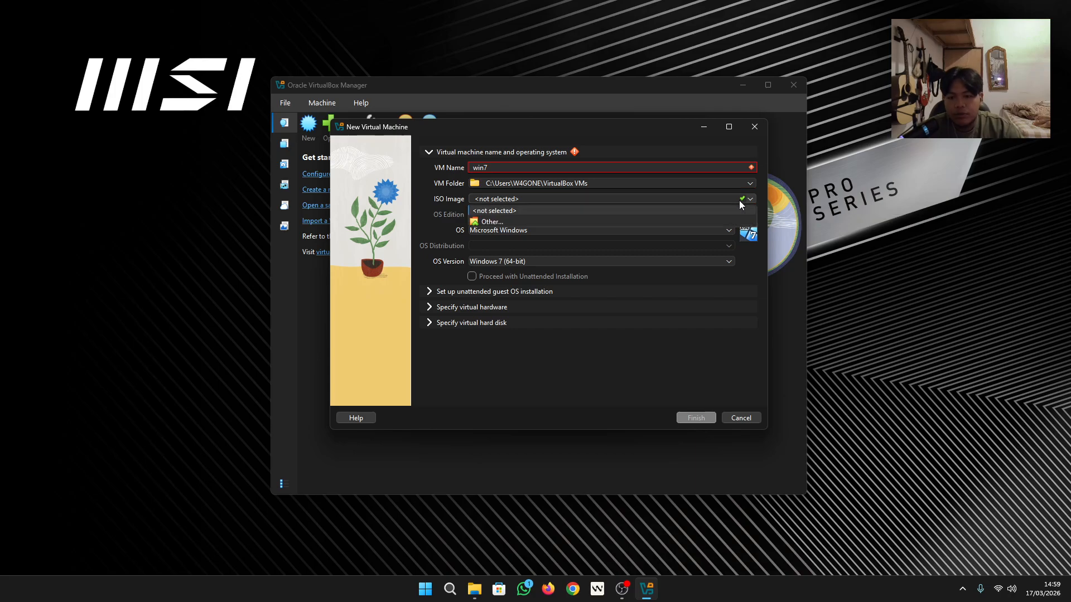
pyautogui.click(487, 223)
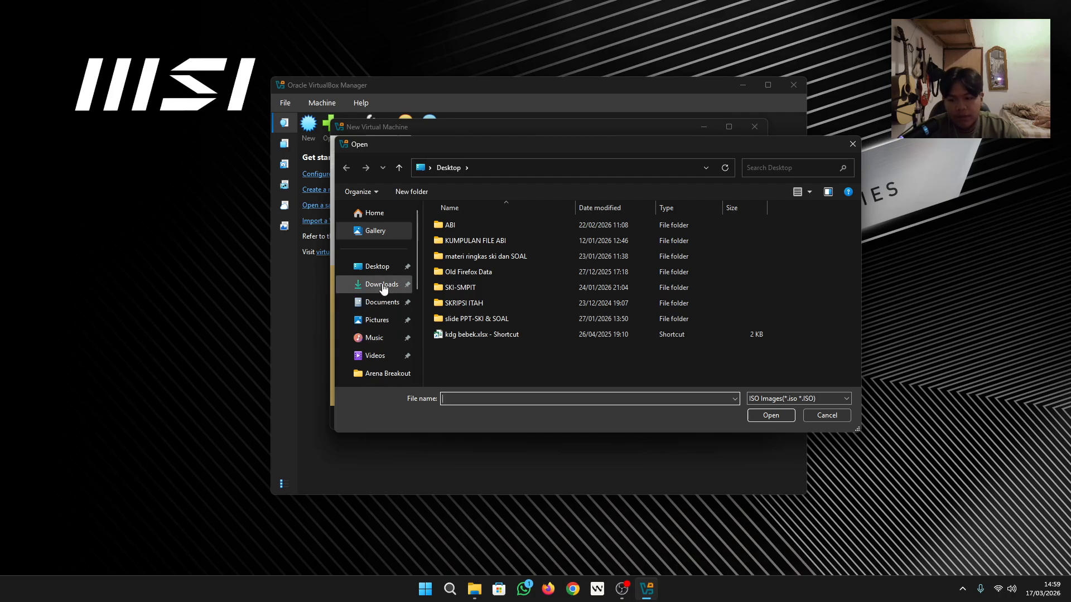
pyautogui.click(382, 302)
pyautogui.scroll(-10, 580, 273)
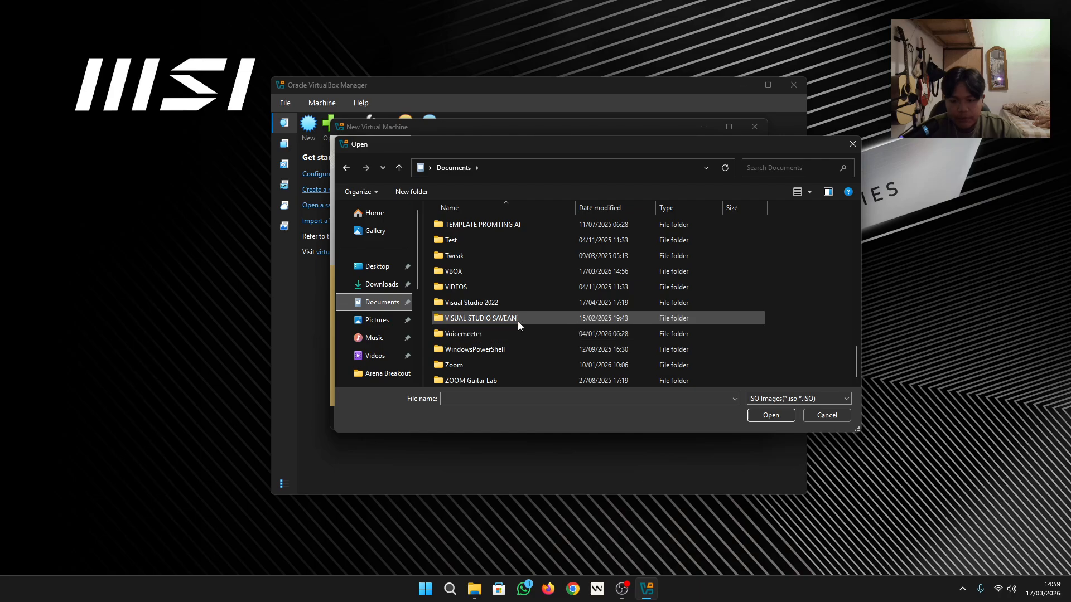
pyautogui.doubleClick(516, 271)
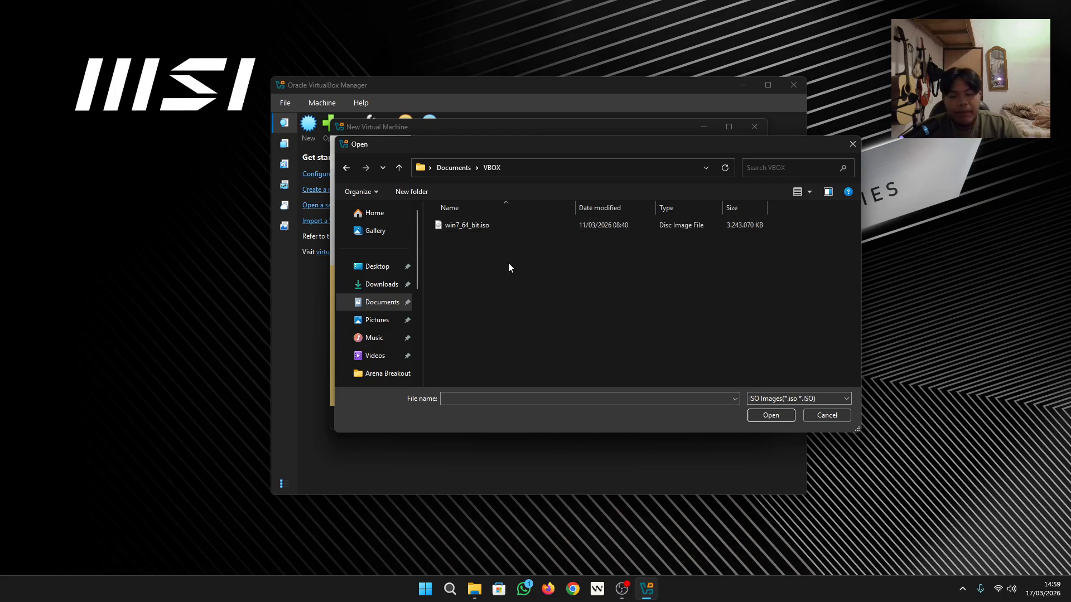
pyautogui.click(498, 226)
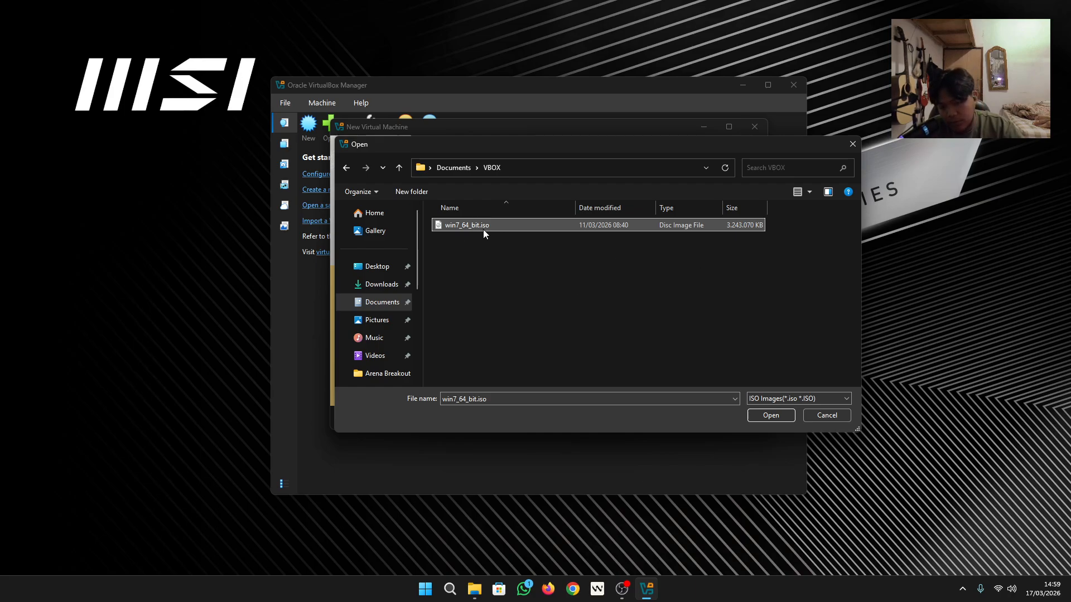
pyautogui.click(779, 419)
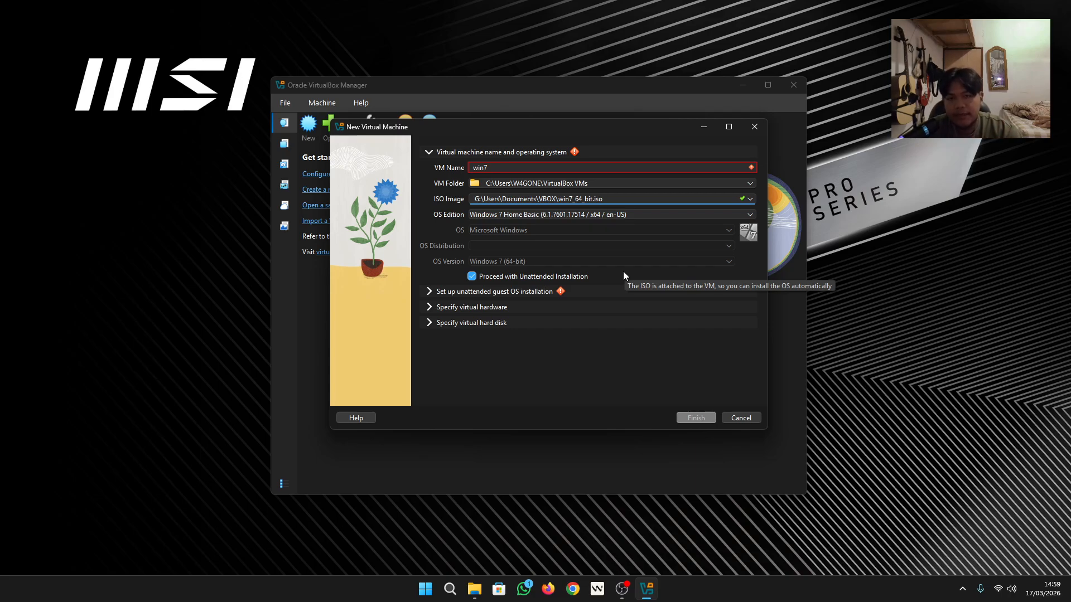
pyautogui.click(471, 277)
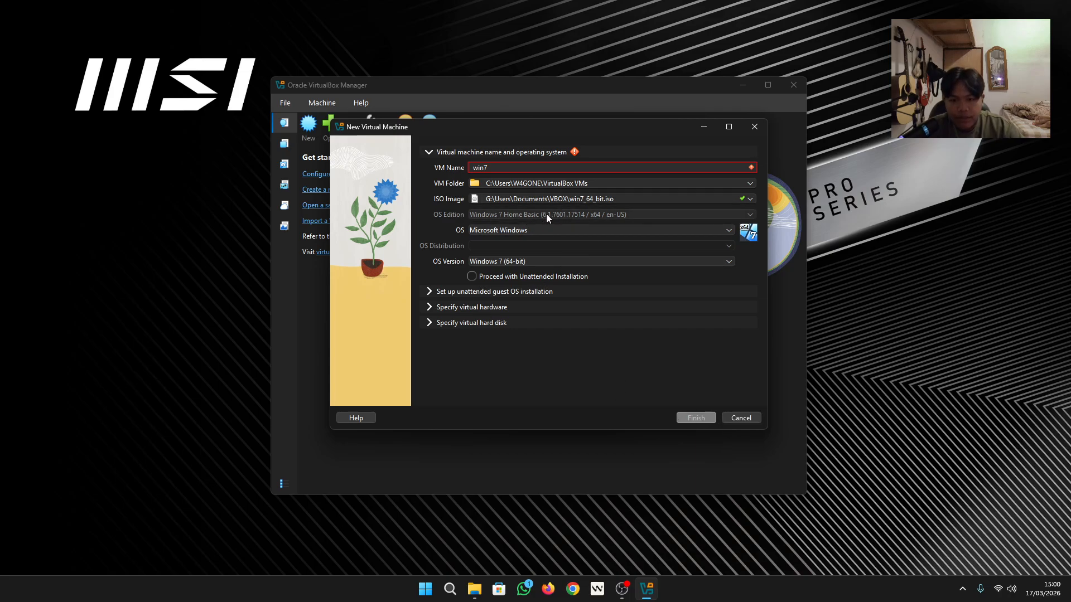
# Step: Change the VM name to windows7 and finish creating the virtual machine
pyautogui.click(730, 168)
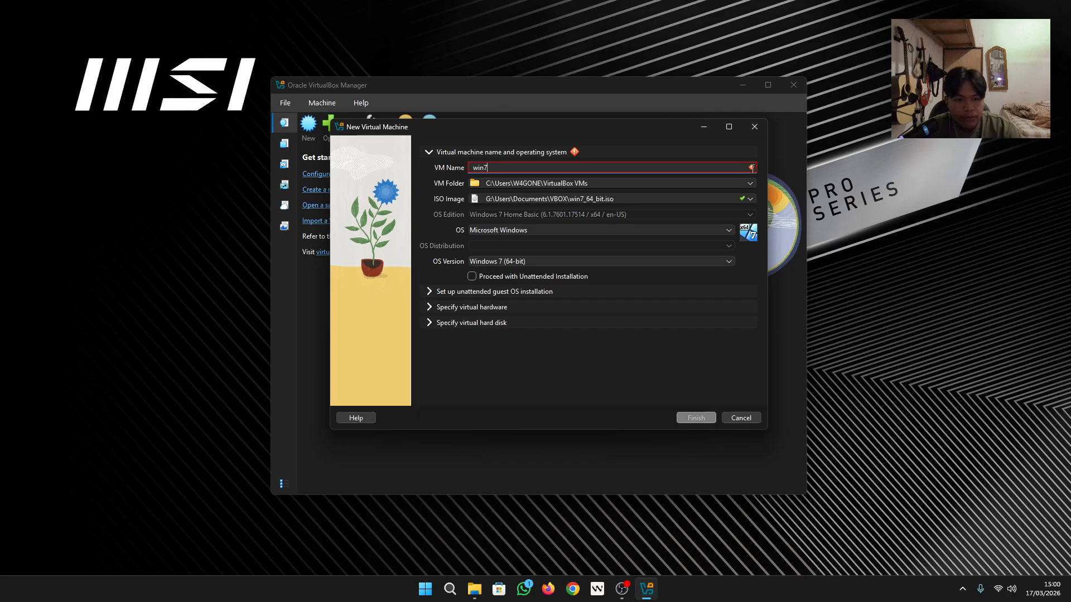
pyautogui.hotkey('ctrl', 'a')
pyautogui.press('BackSpace')
pyautogui.write('dows7')
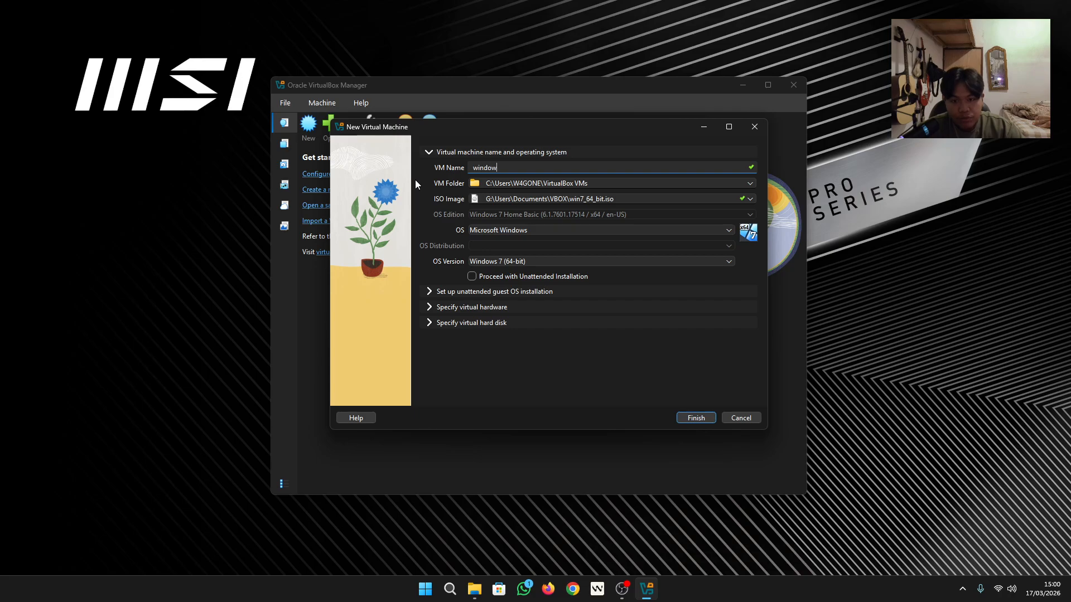
pyautogui.click(704, 416)
# Step: Open the windows7 machine's settings and set its base memory to 4096 MB
pyautogui.rightClick(336, 165)
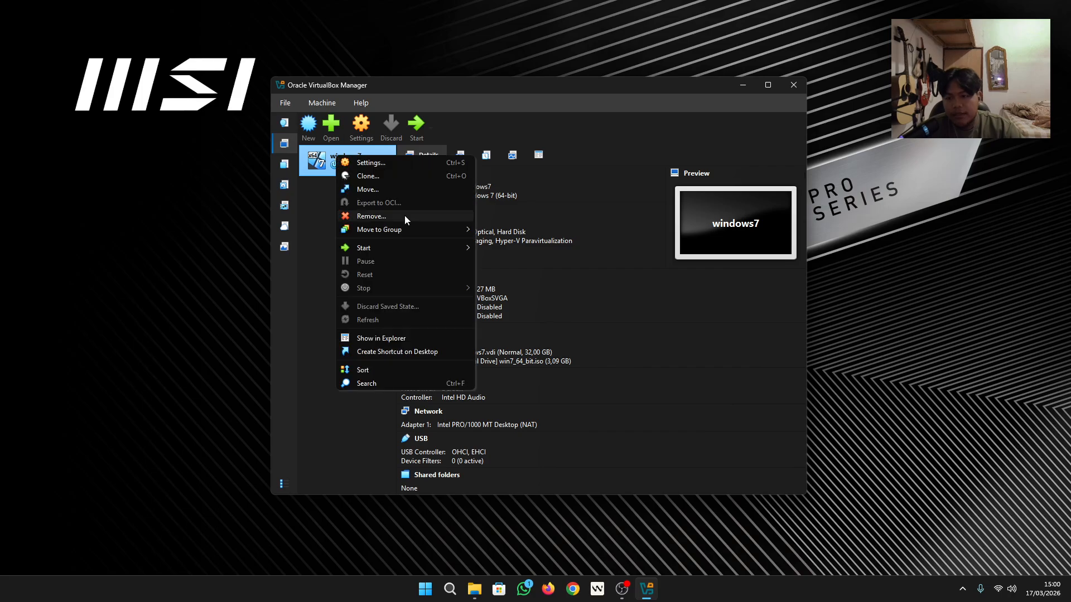
pyautogui.click(373, 162)
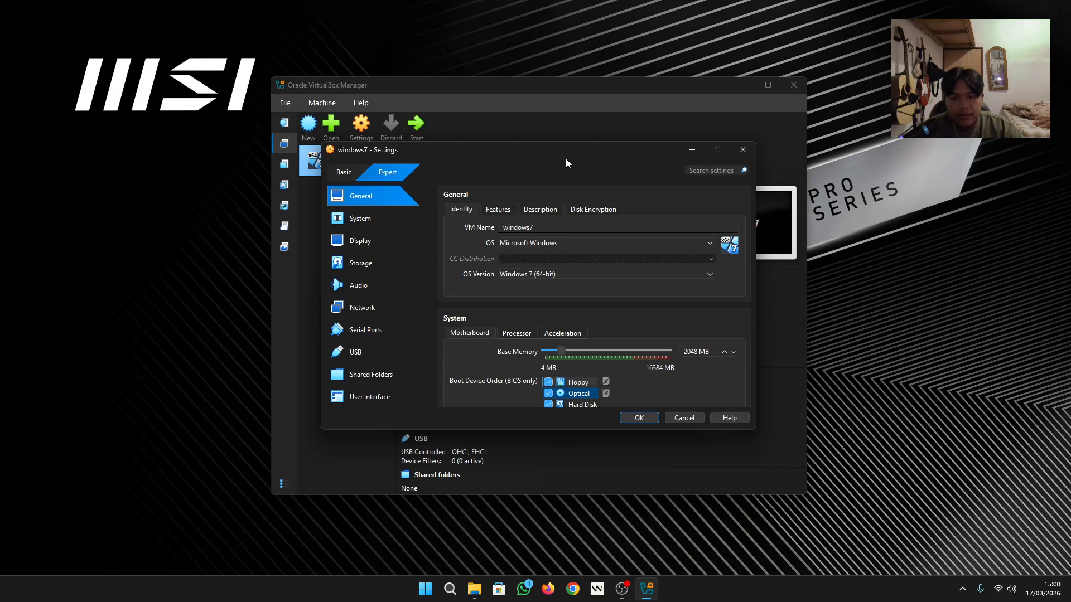
pyautogui.moveTo(571, 150); pyautogui.dragTo(602, 102)
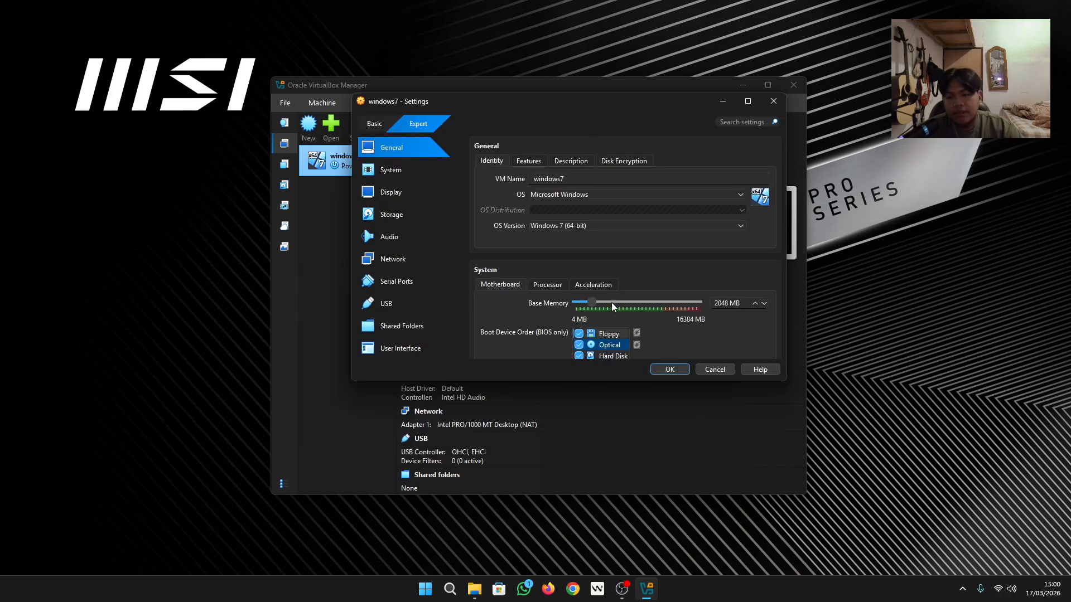
pyautogui.scroll(-1, 615, 302)
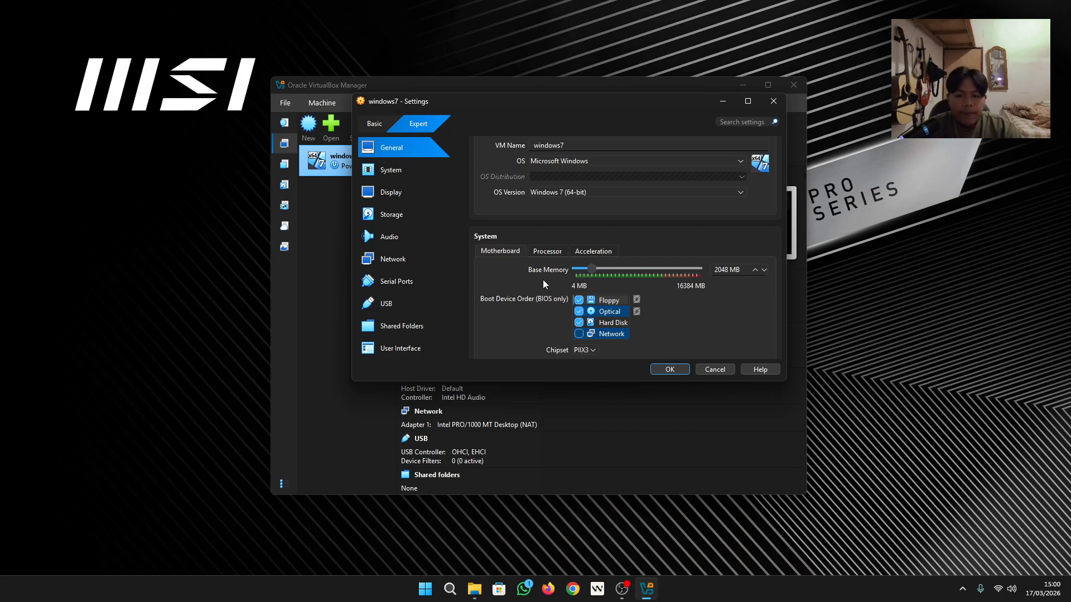
pyautogui.scroll(-4, 544, 284)
pyautogui.scroll(2, 499, 217)
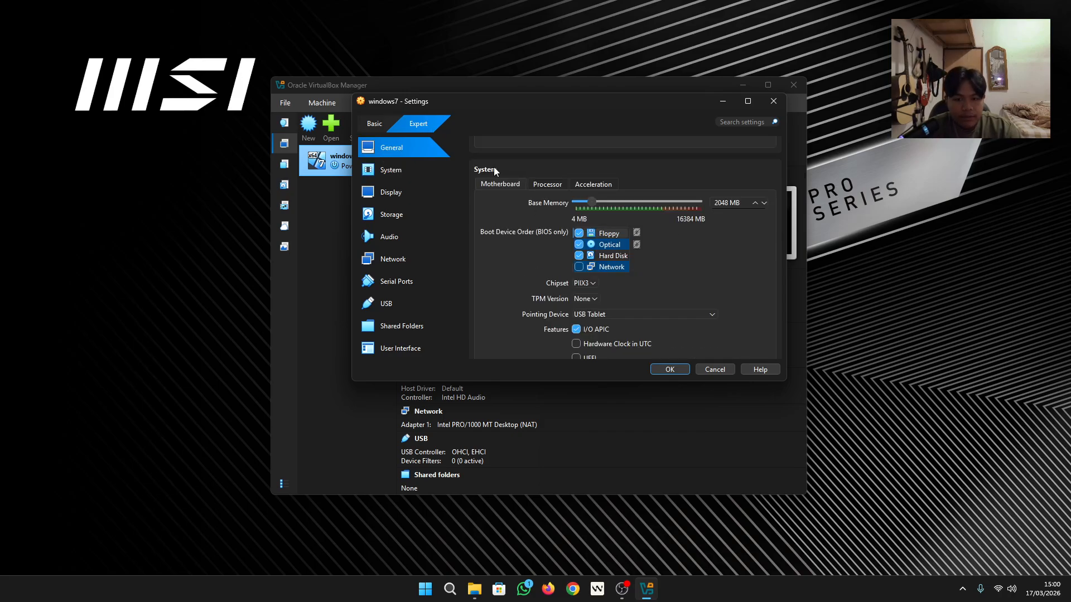
pyautogui.scroll(-1, 534, 216)
pyautogui.scroll(1, 555, 218)
pyautogui.scroll(-1, 555, 218)
pyautogui.scroll(2, 657, 212)
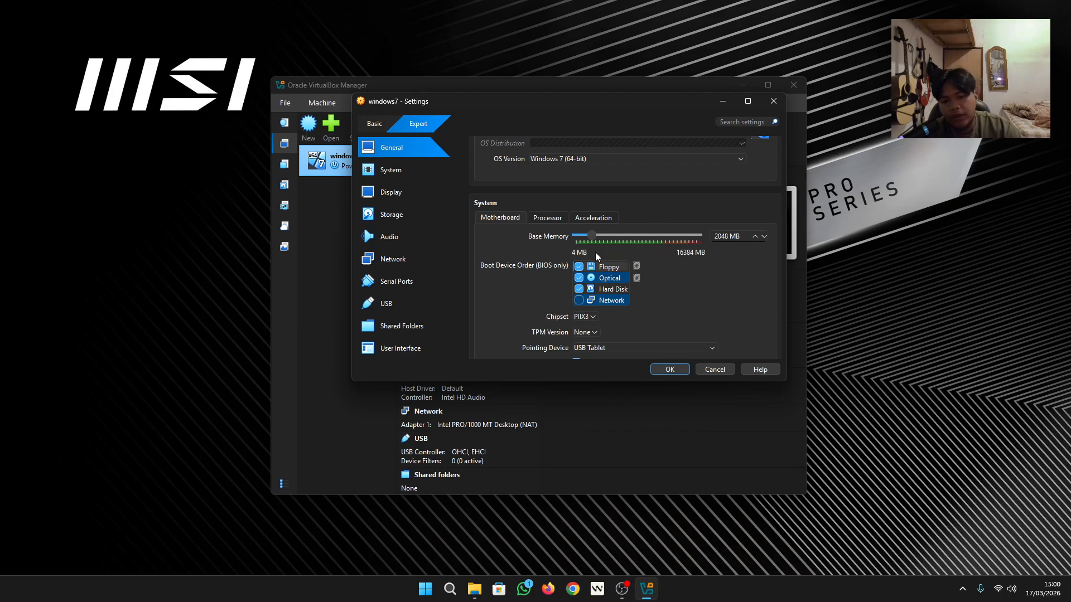
pyautogui.moveTo(591, 236); pyautogui.dragTo(672, 242)
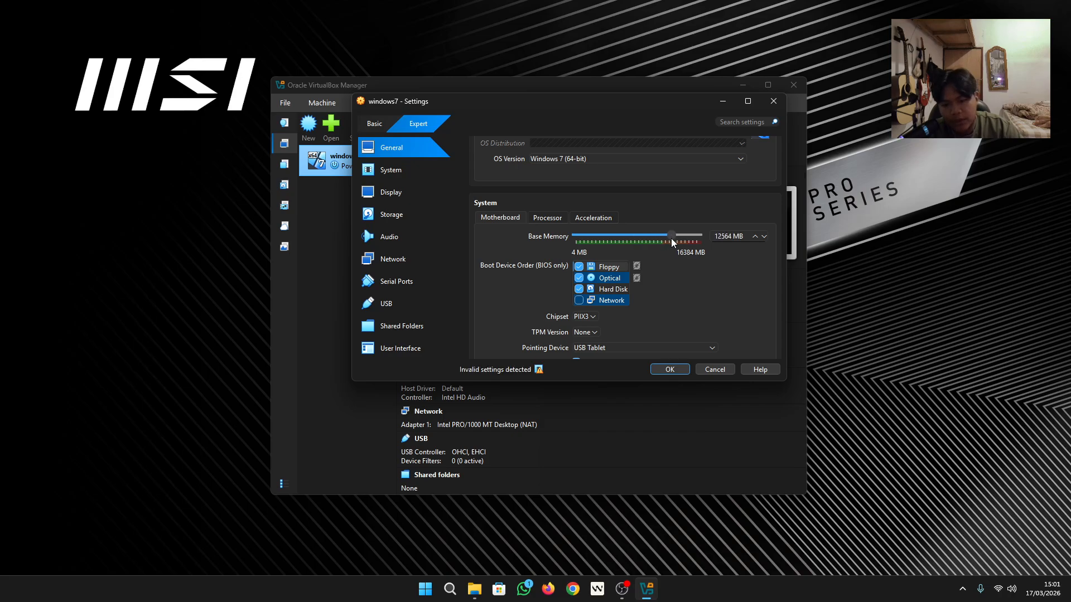
pyautogui.moveTo(672, 242); pyautogui.dragTo(618, 249)
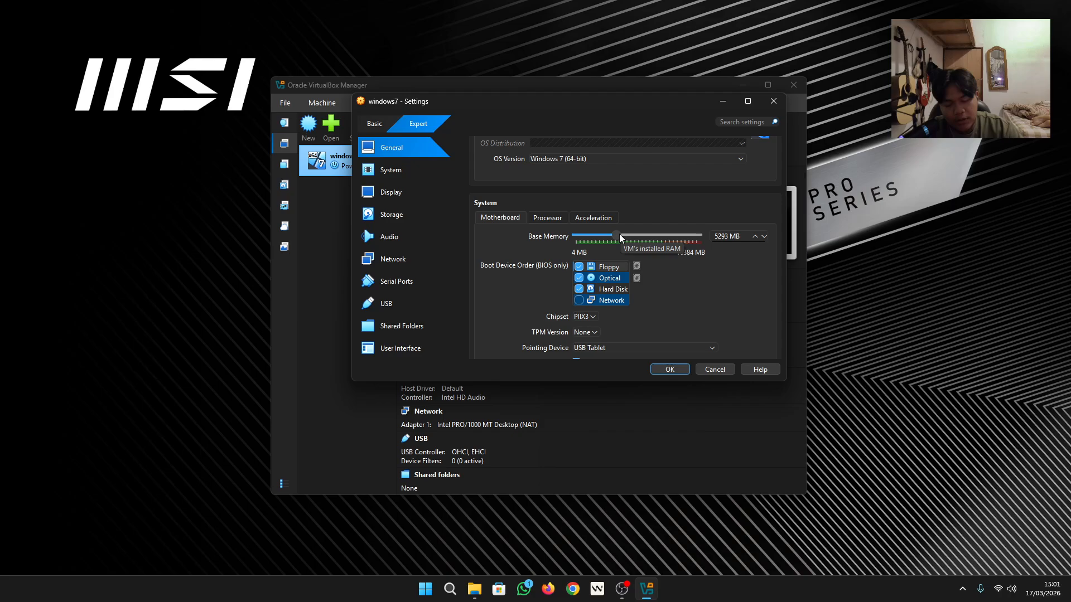
pyautogui.moveTo(620, 238); pyautogui.dragTo(609, 243)
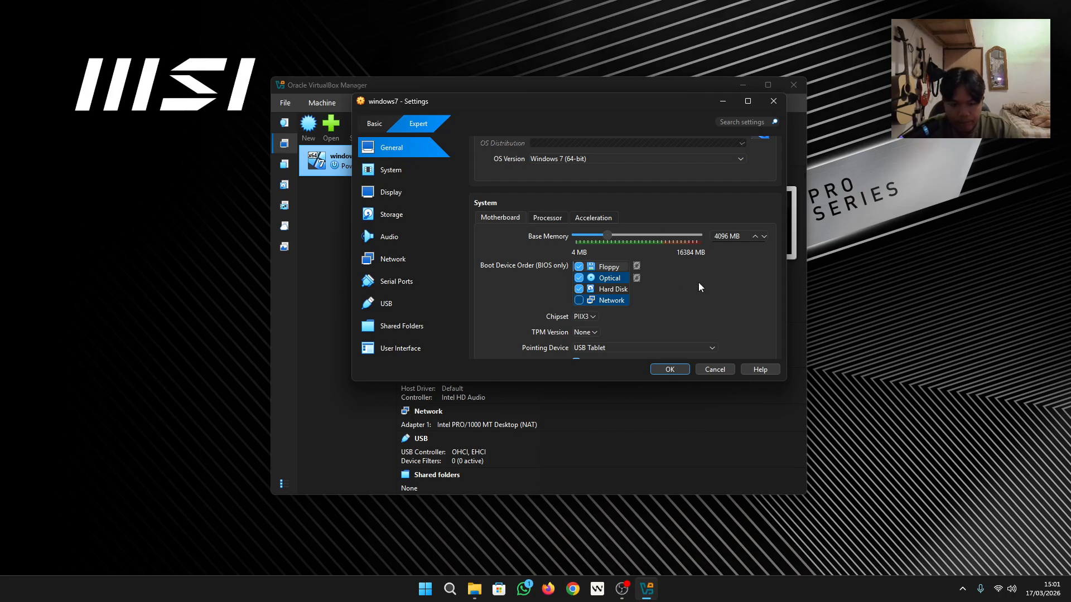
# Step: Set the windows7 machine's video memory to 128 MB in the display settings
pyautogui.scroll(-1, 699, 284)
pyautogui.scroll(-2, 580, 271)
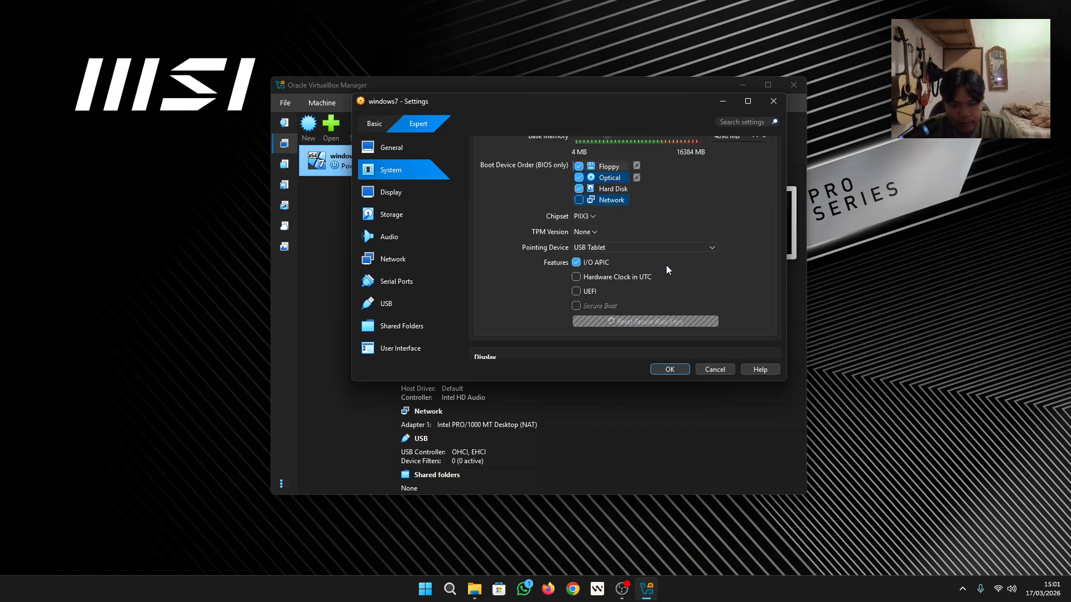
pyautogui.scroll(1, 667, 270)
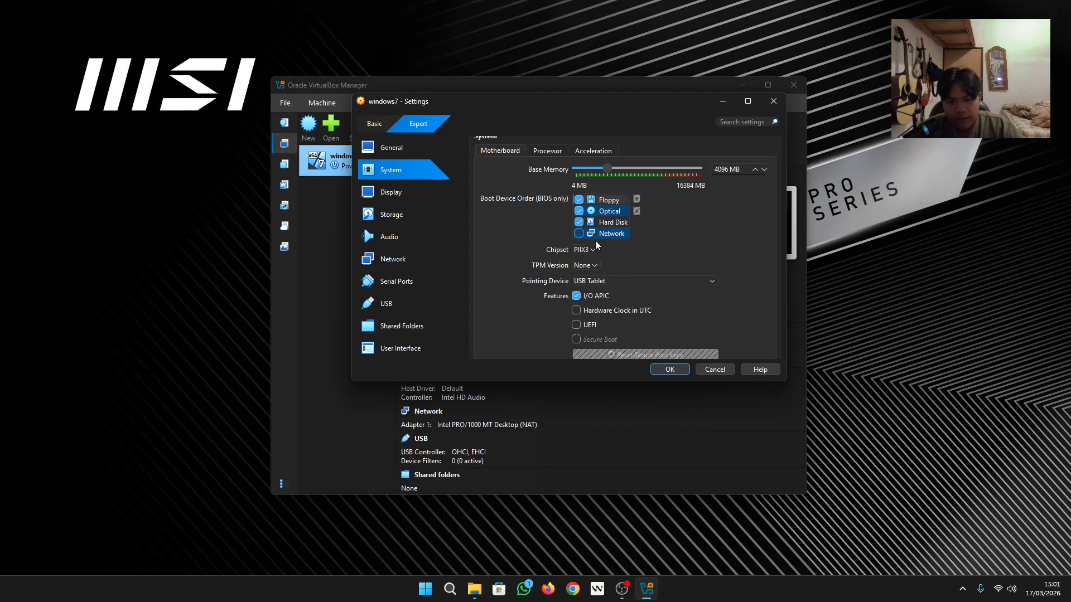
pyautogui.scroll(-2, 630, 305)
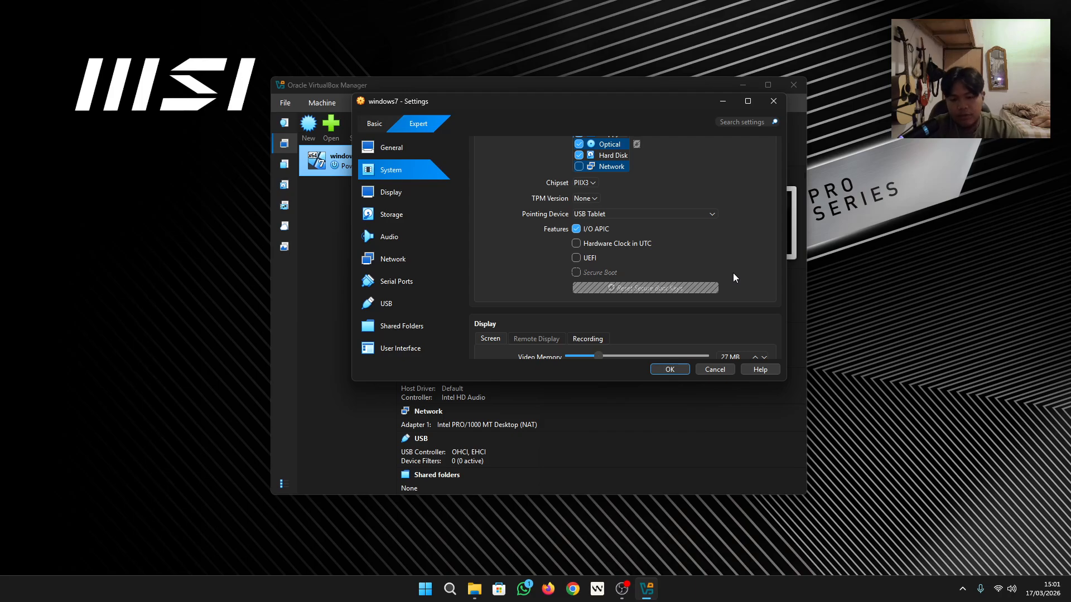
pyautogui.scroll(-5, 748, 276)
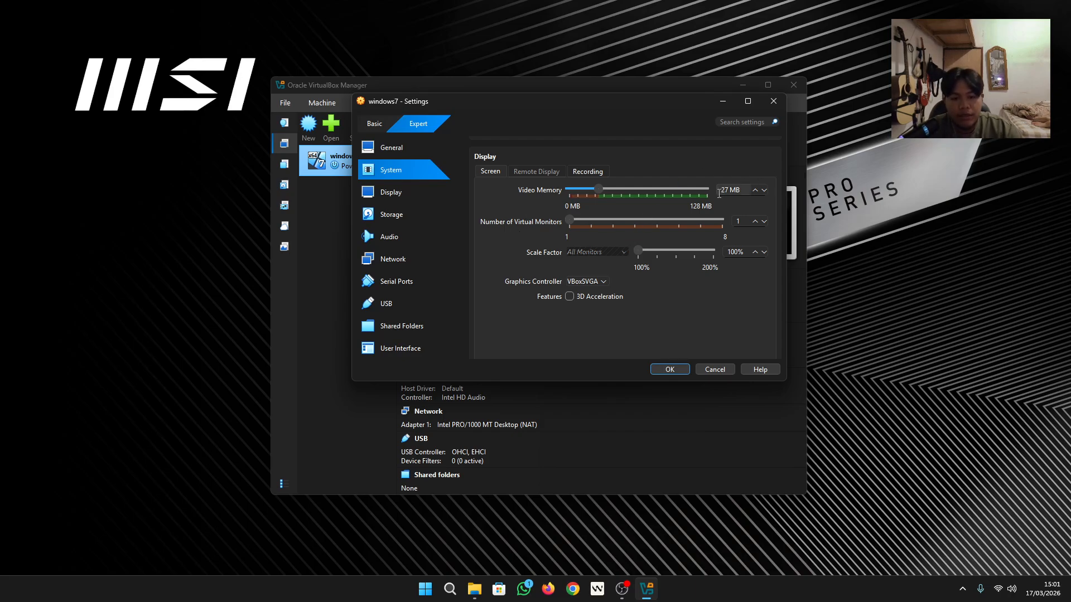
pyautogui.moveTo(599, 190); pyautogui.dragTo(755, 194)
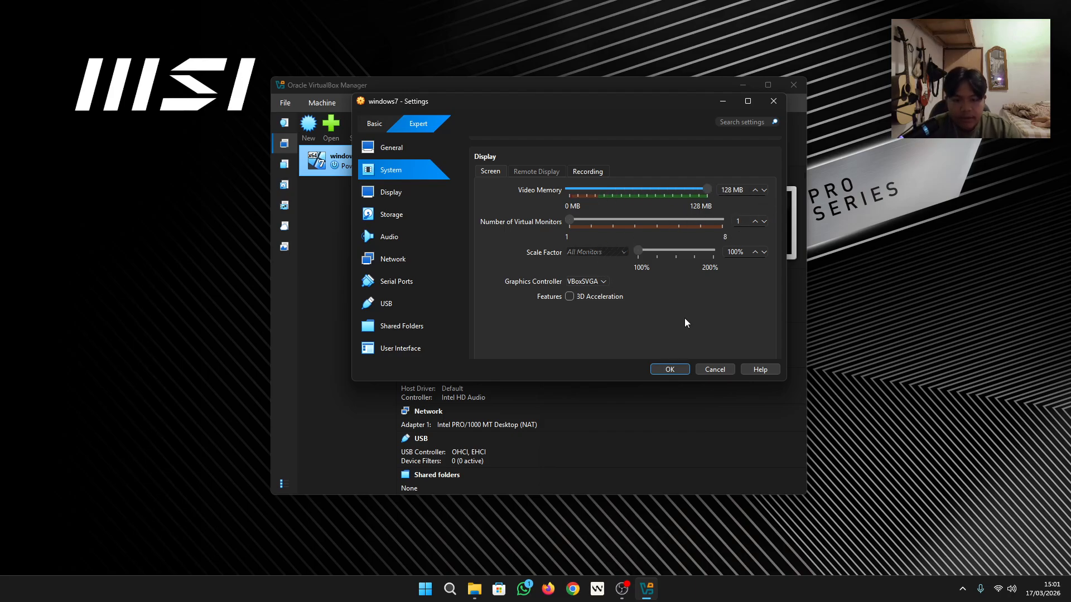
# Step: Set the virtual machine's number of CPUs to 2 in the processor settings
pyautogui.scroll(-2, 681, 304)
pyautogui.scroll(4, 633, 249)
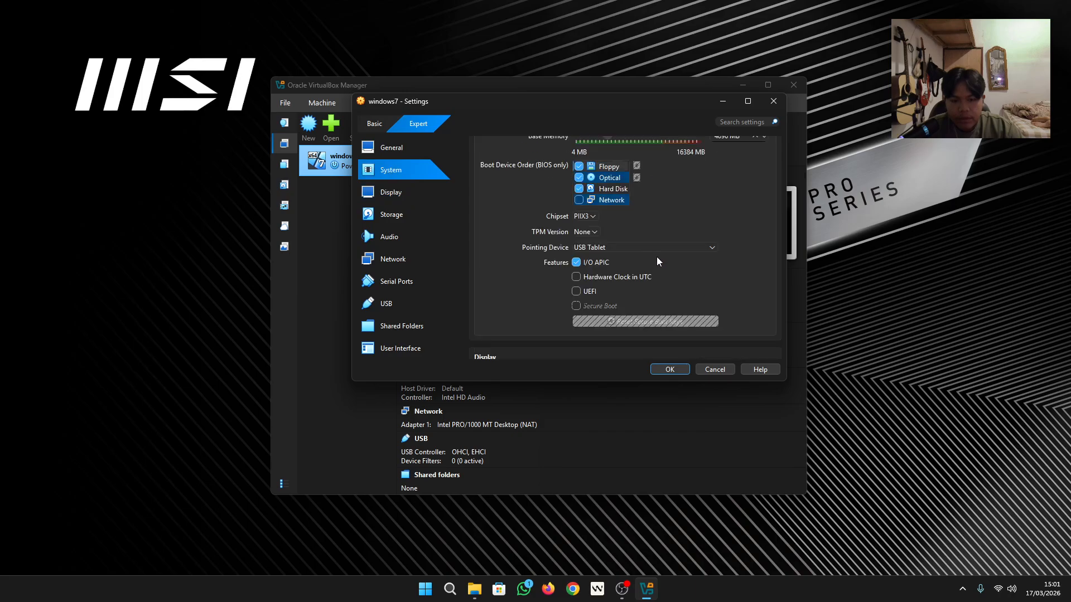
pyautogui.click(547, 218)
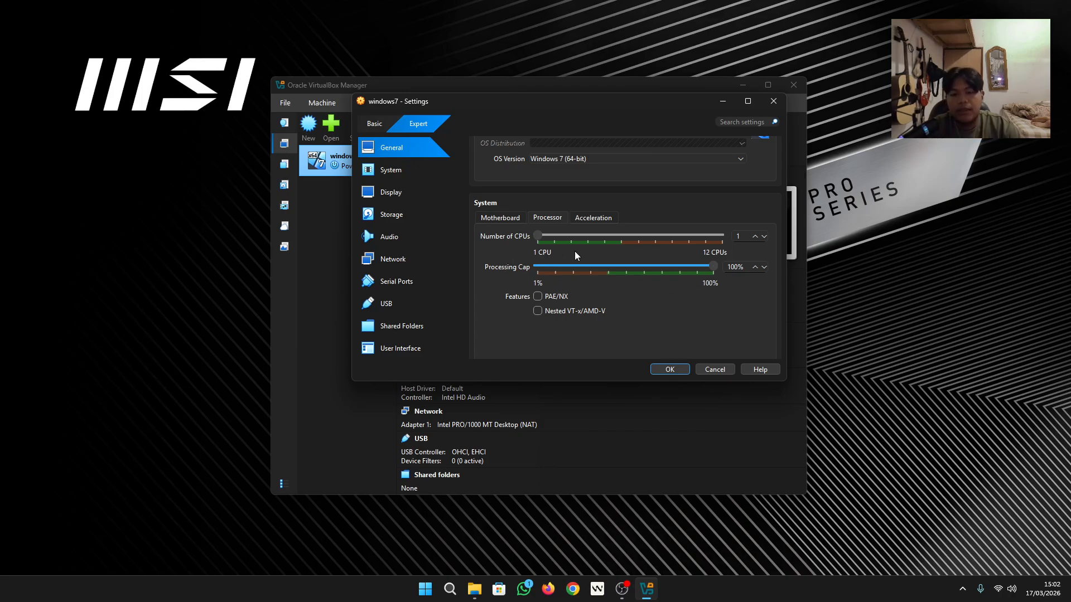
pyautogui.moveTo(539, 236); pyautogui.dragTo(678, 237)
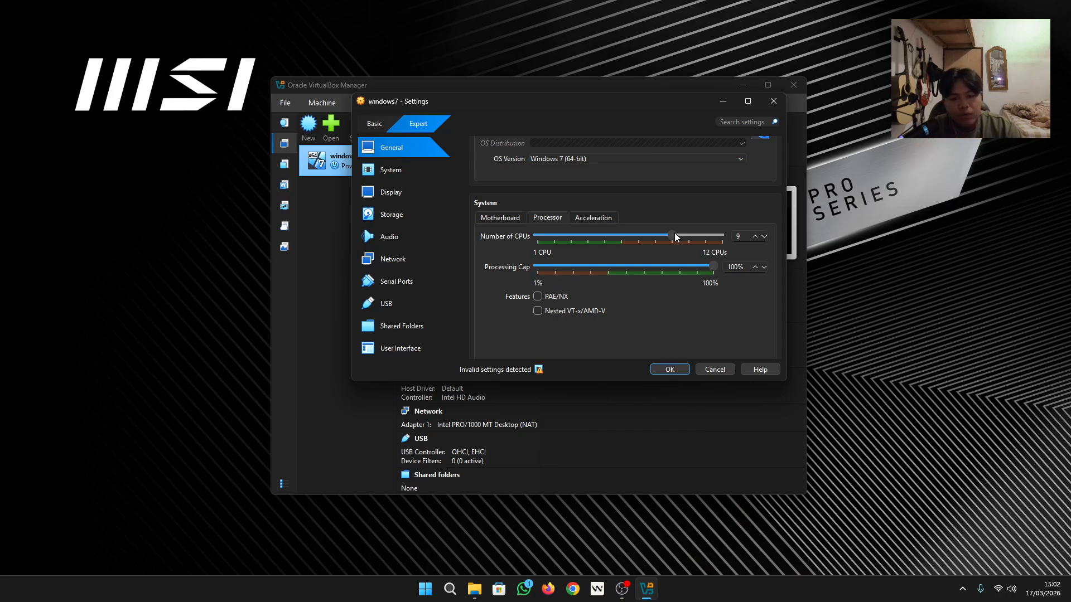
pyautogui.moveTo(675, 237); pyautogui.dragTo(596, 253)
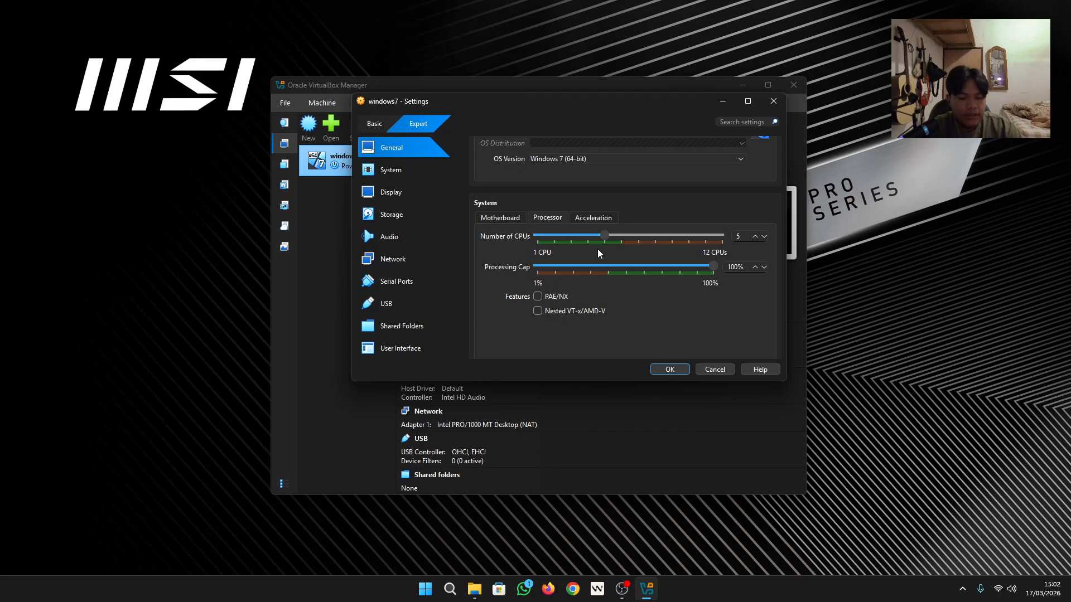
pyautogui.moveTo(598, 254); pyautogui.dragTo(594, 260)
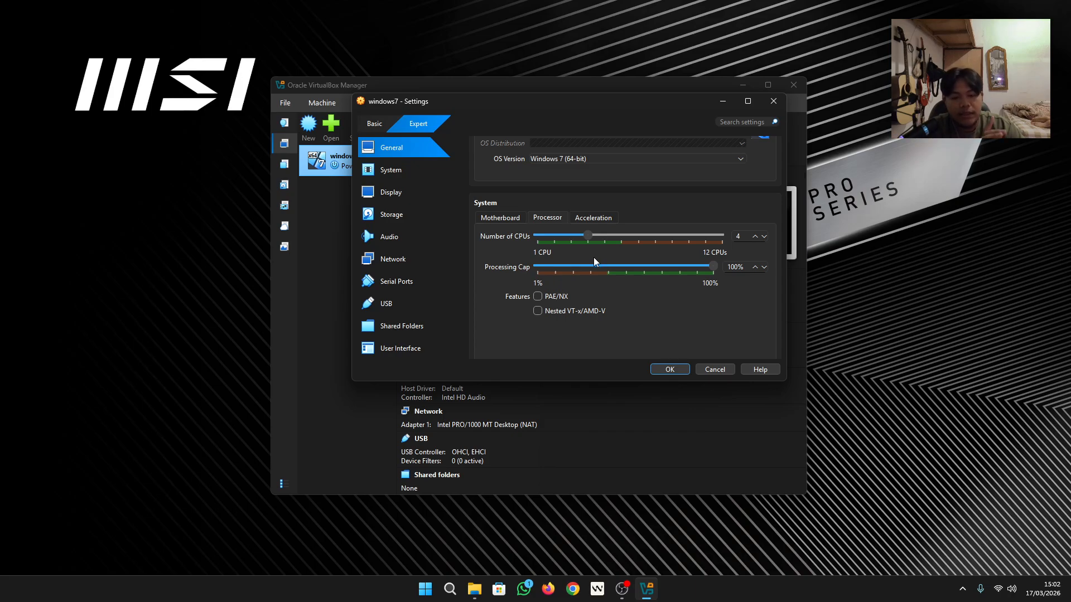
pyautogui.moveTo(595, 261); pyautogui.dragTo(554, 266)
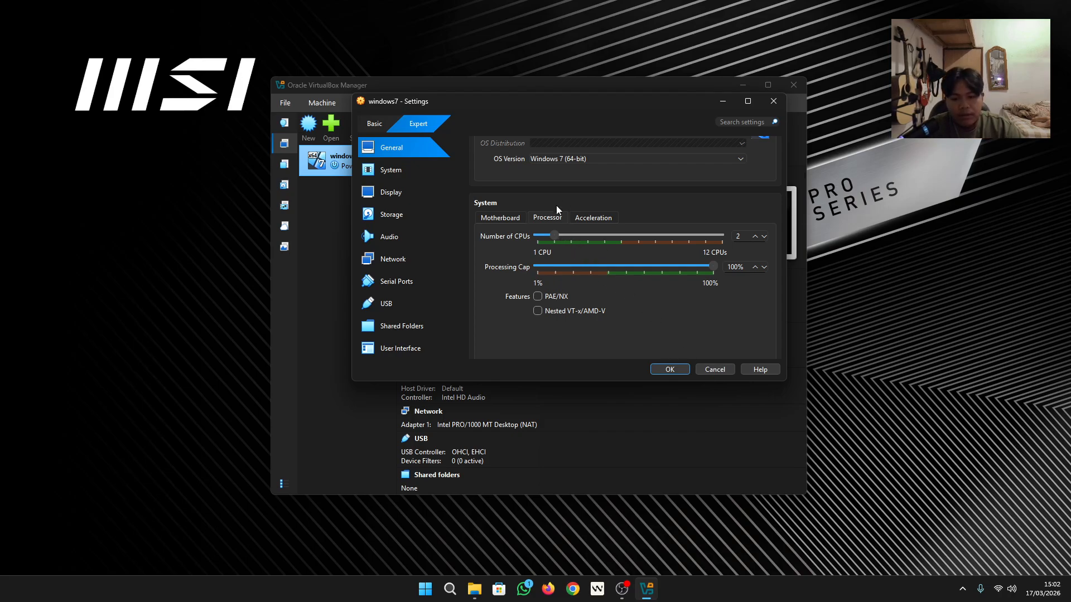
# Step: Review the acceleration and processor settings, then save the windows7 machine's configuration
pyautogui.click(590, 222)
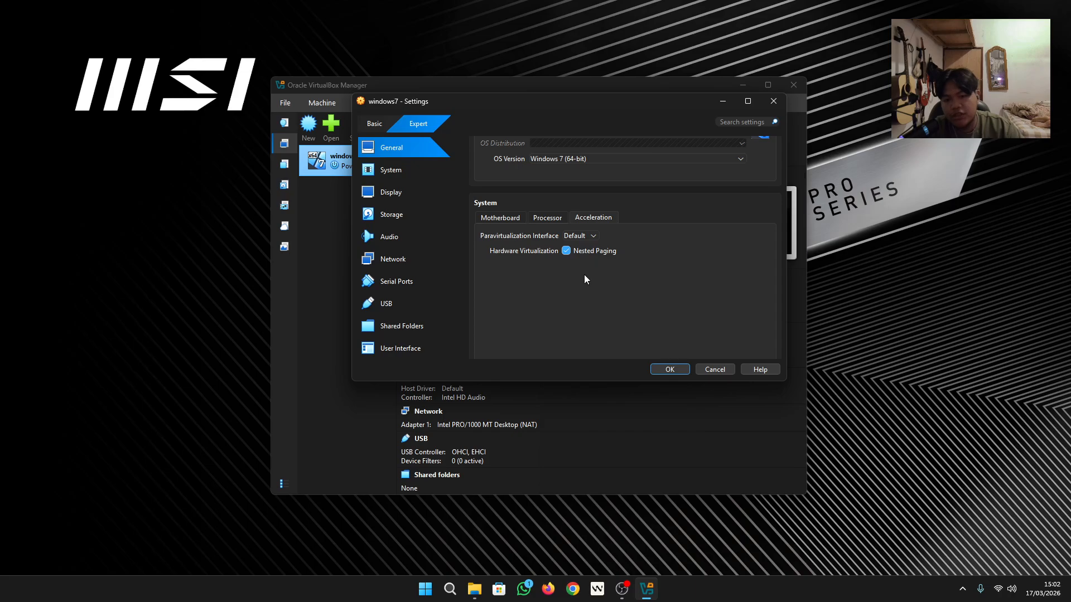
pyautogui.click(550, 220)
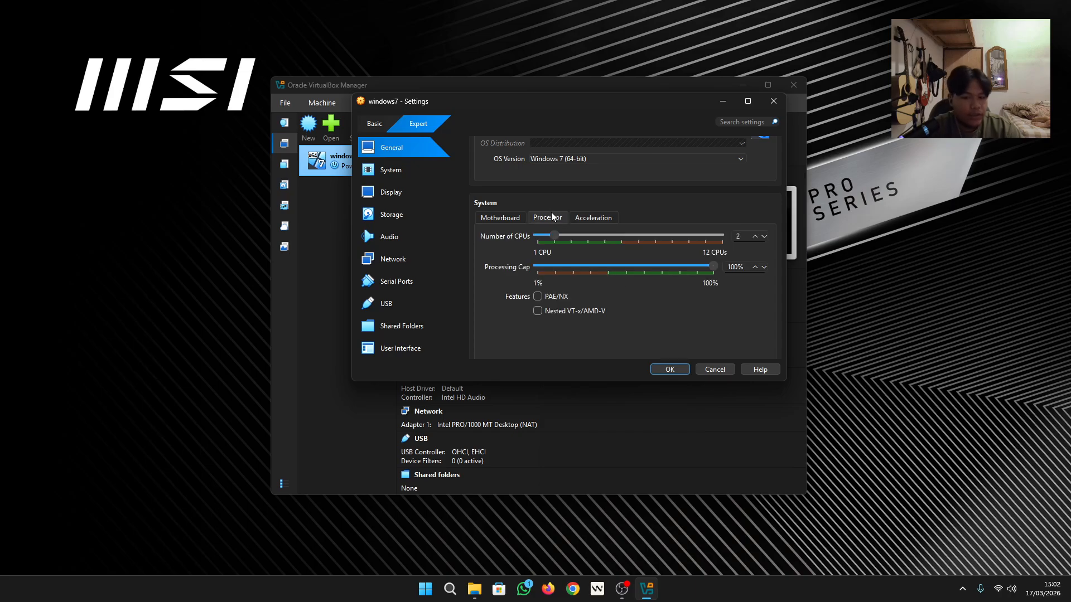
pyautogui.click(505, 219)
pyautogui.click(660, 370)
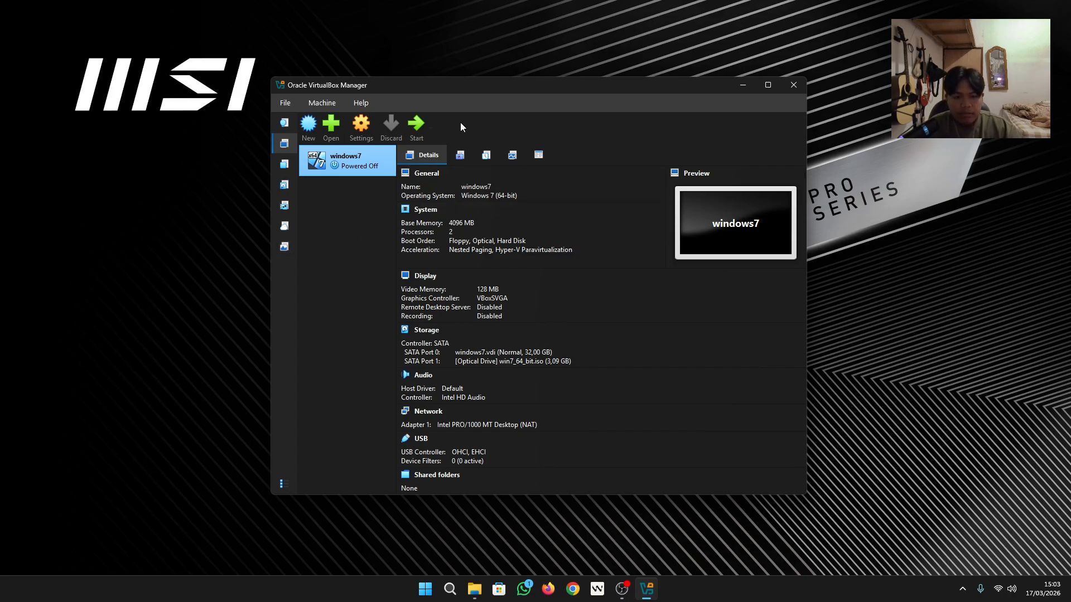
# Step: Start the windows7 machine, reposition its window and dismiss the keyboard and mouse notifications
pyautogui.click(424, 128)
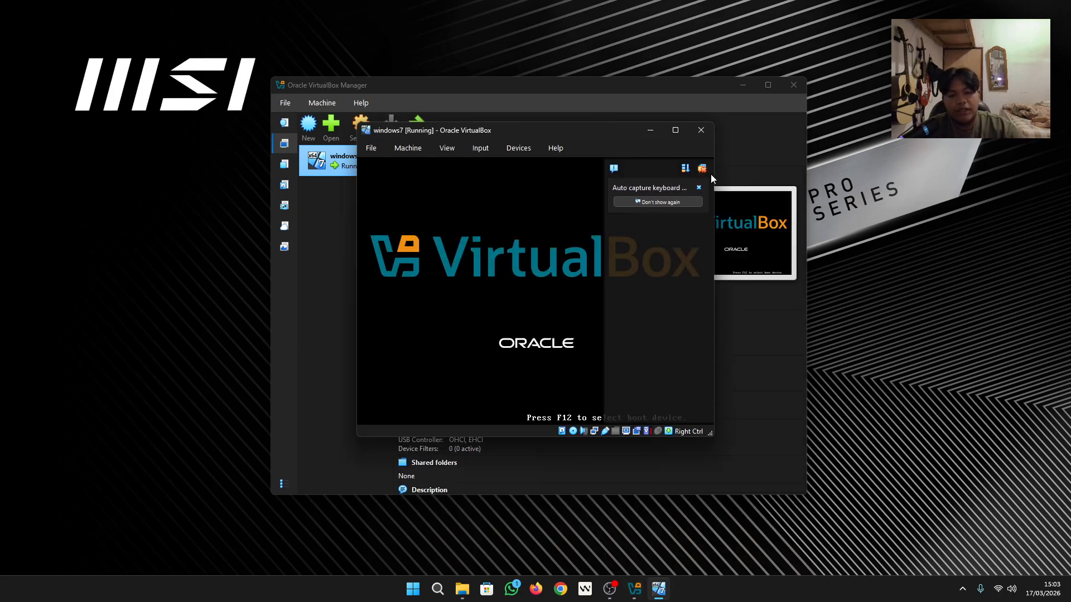
pyautogui.click(703, 169)
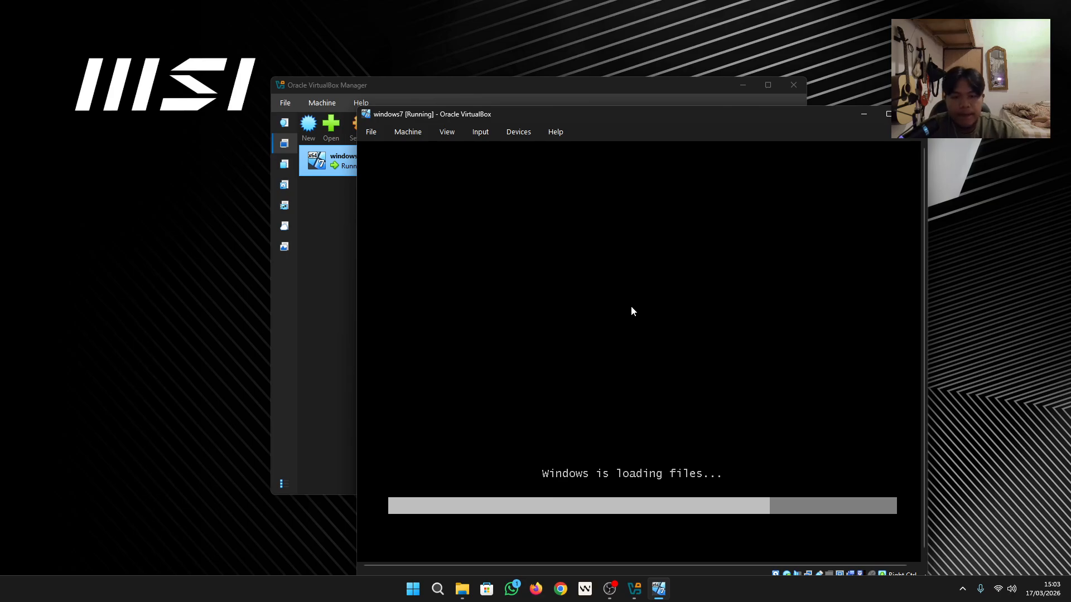
pyautogui.moveTo(673, 121); pyautogui.dragTo(578, 89)
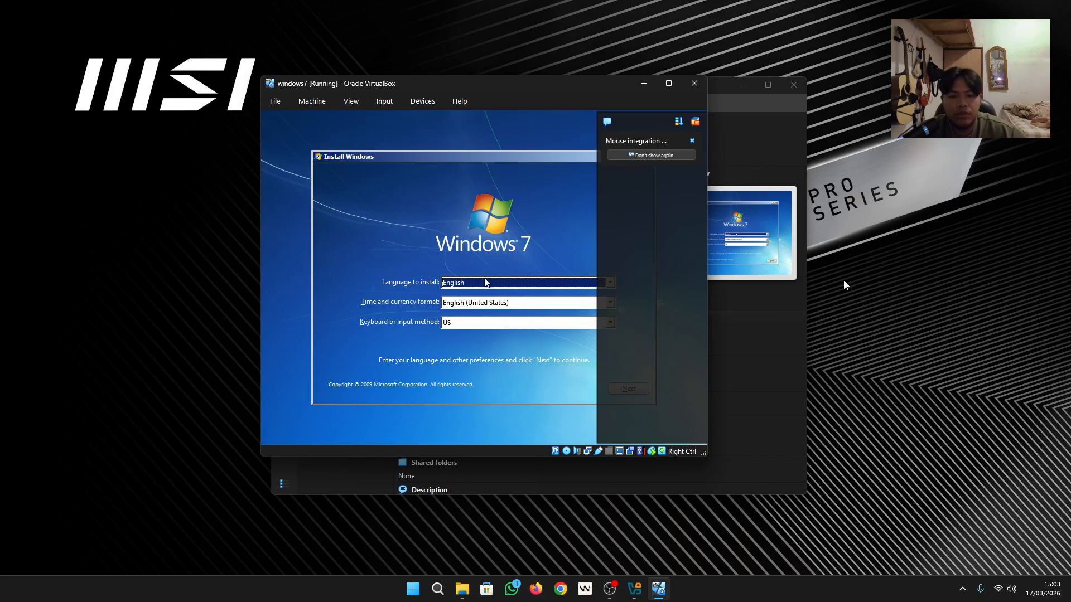
pyautogui.click(695, 121)
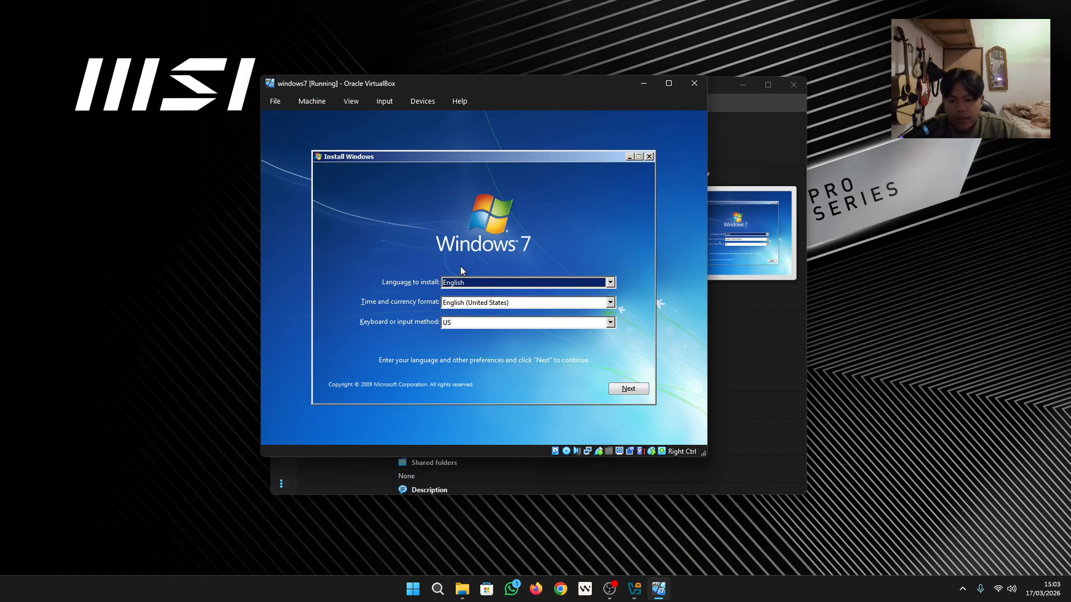
# Step: Start the Windows 7 installation with the default English language settings and accept the license terms
pyautogui.click(621, 392)
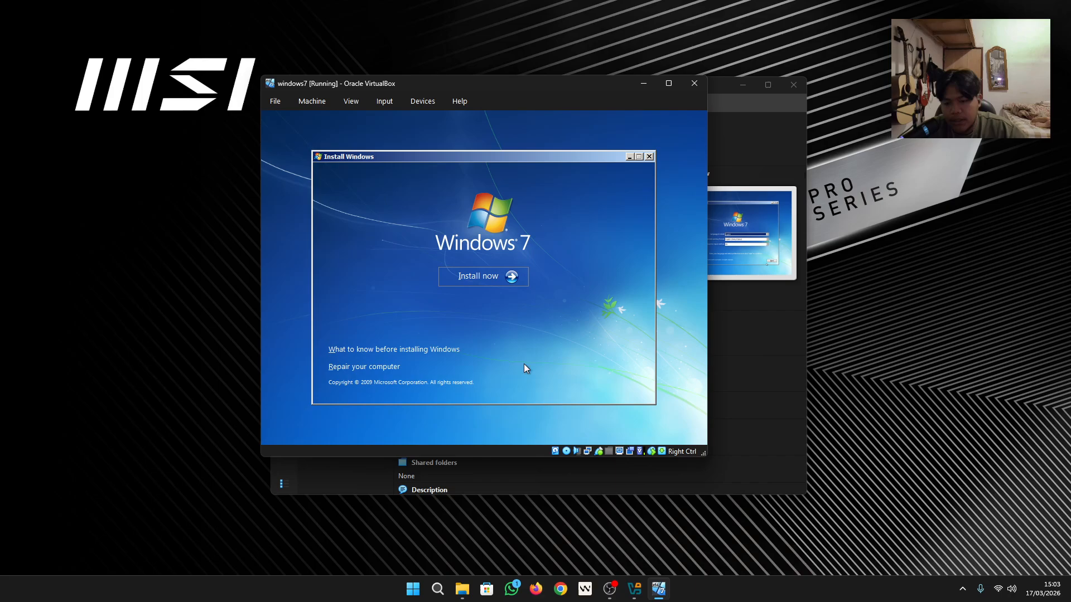
pyautogui.click(489, 277)
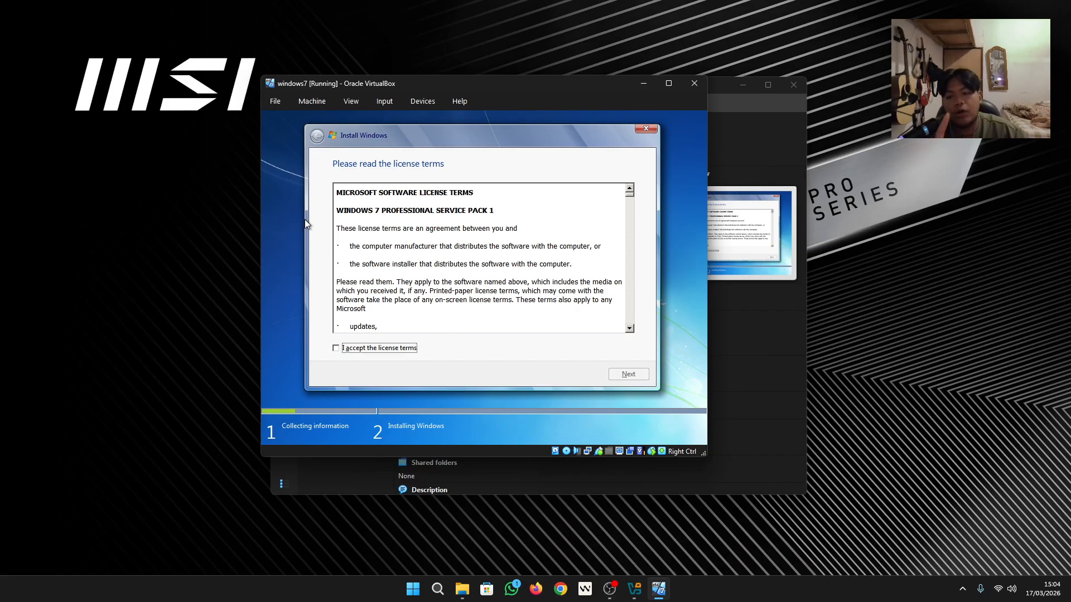
pyautogui.click(338, 350)
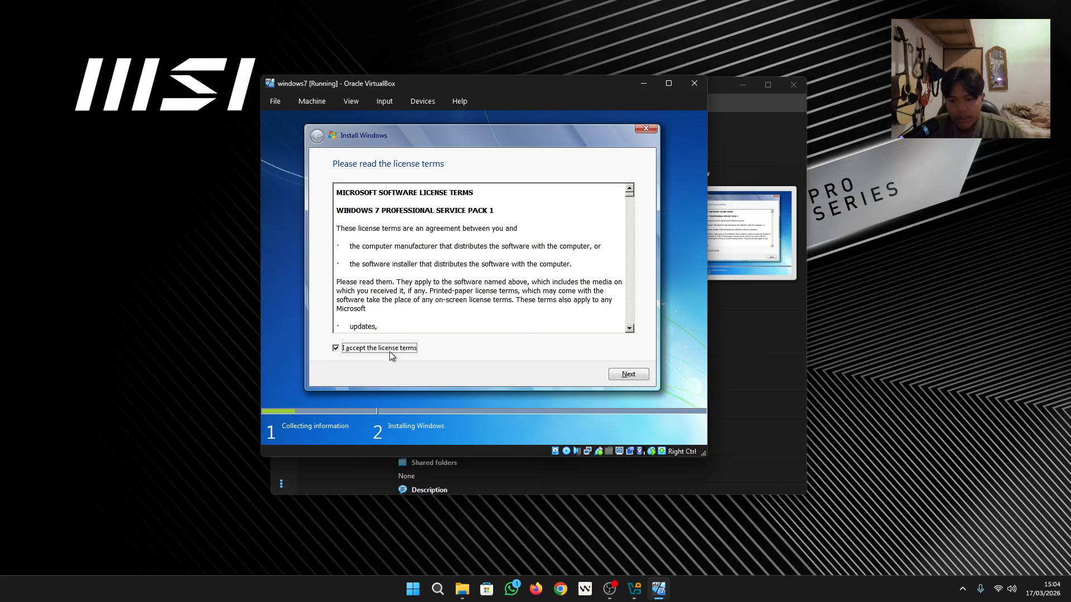
pyautogui.click(623, 380)
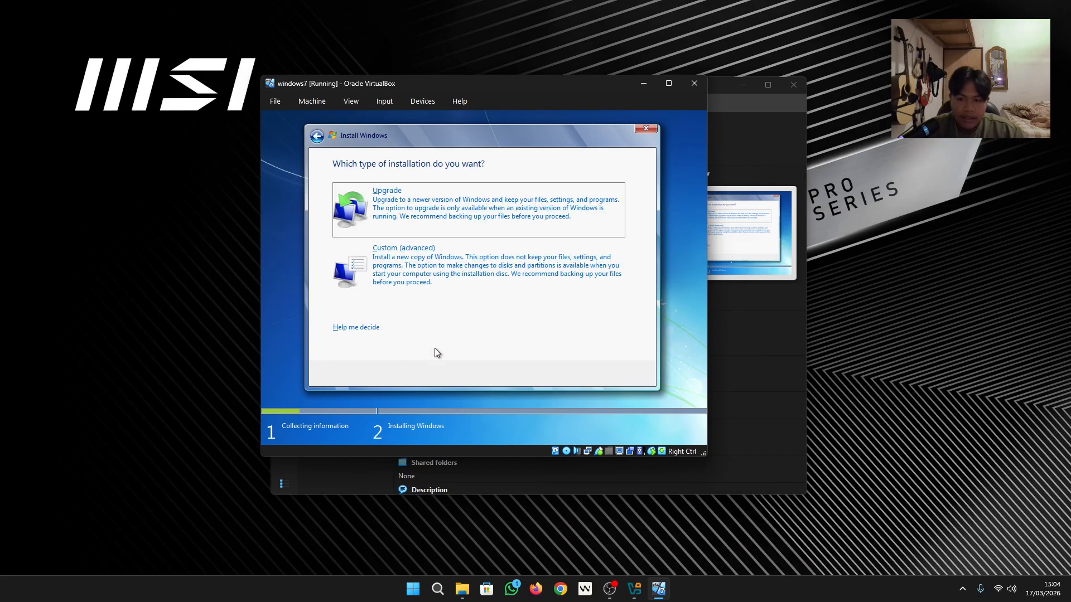
# Step: Choose the Custom (advanced) installation and install Windows on Disk 0 Unallocated Space
pyautogui.click(467, 267)
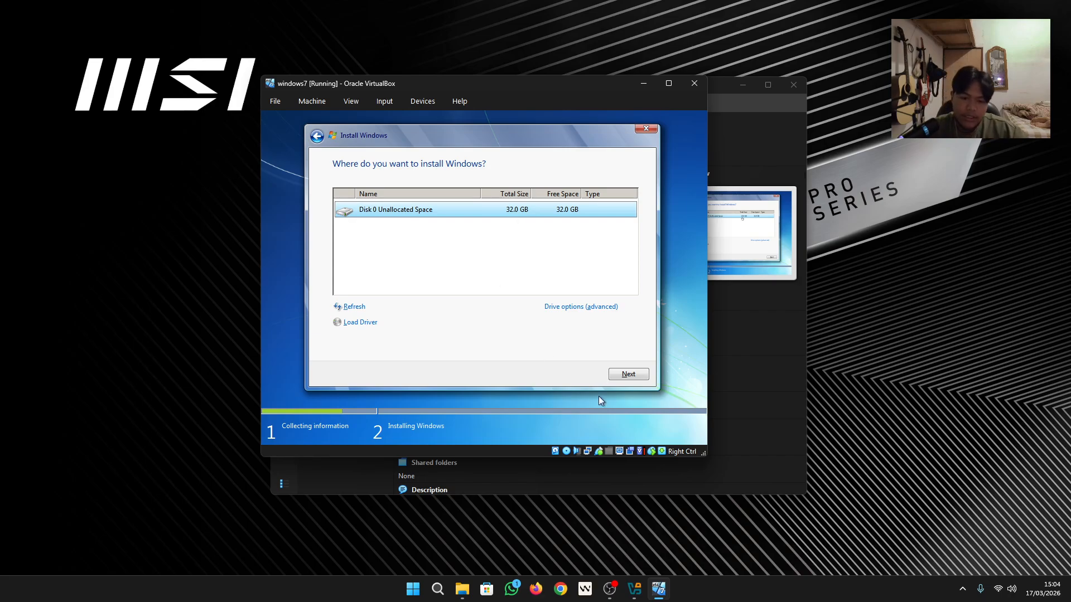
pyautogui.click(618, 377)
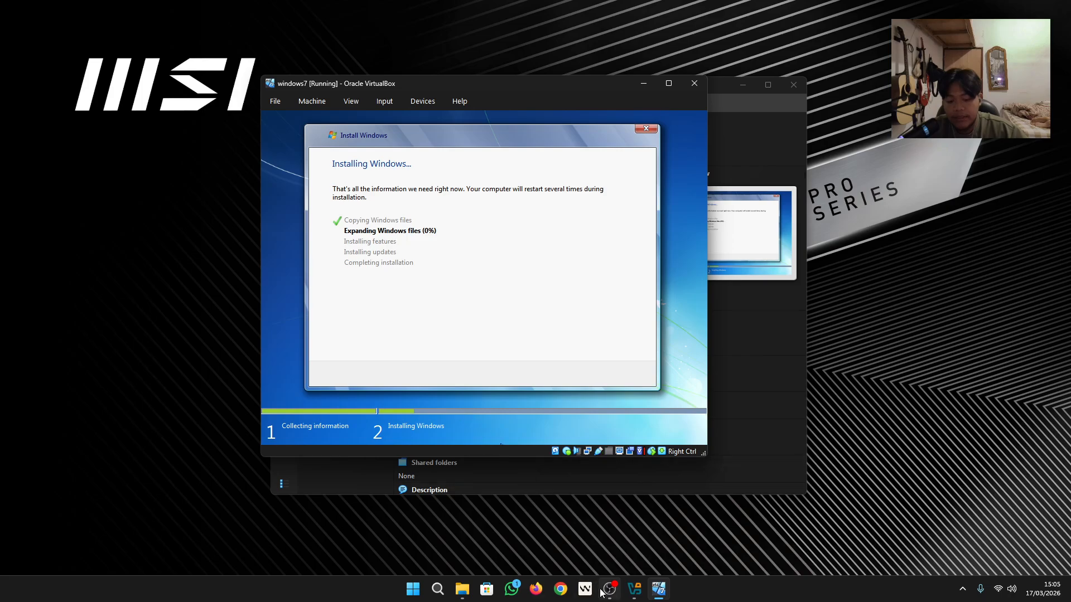
pyautogui.moveTo(608, 593)
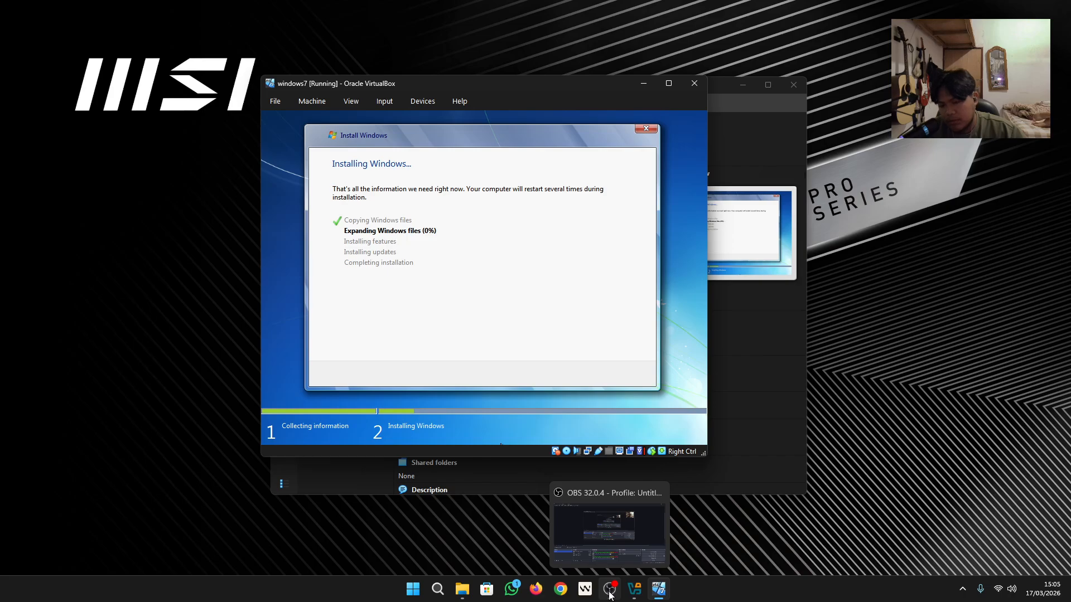
pyautogui.click(610, 591)
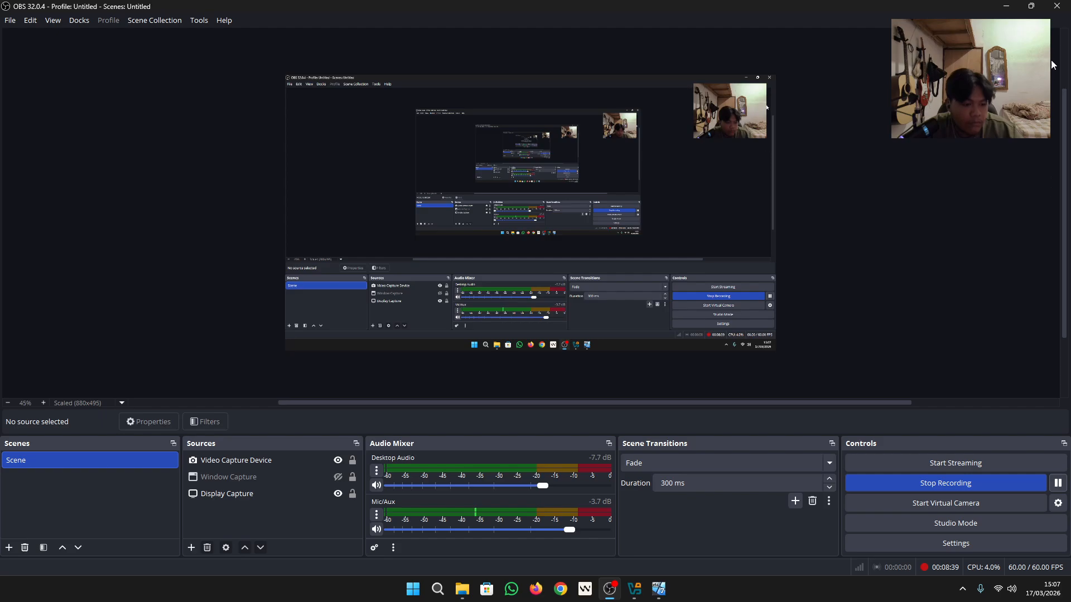
pyautogui.click(1012, 8)
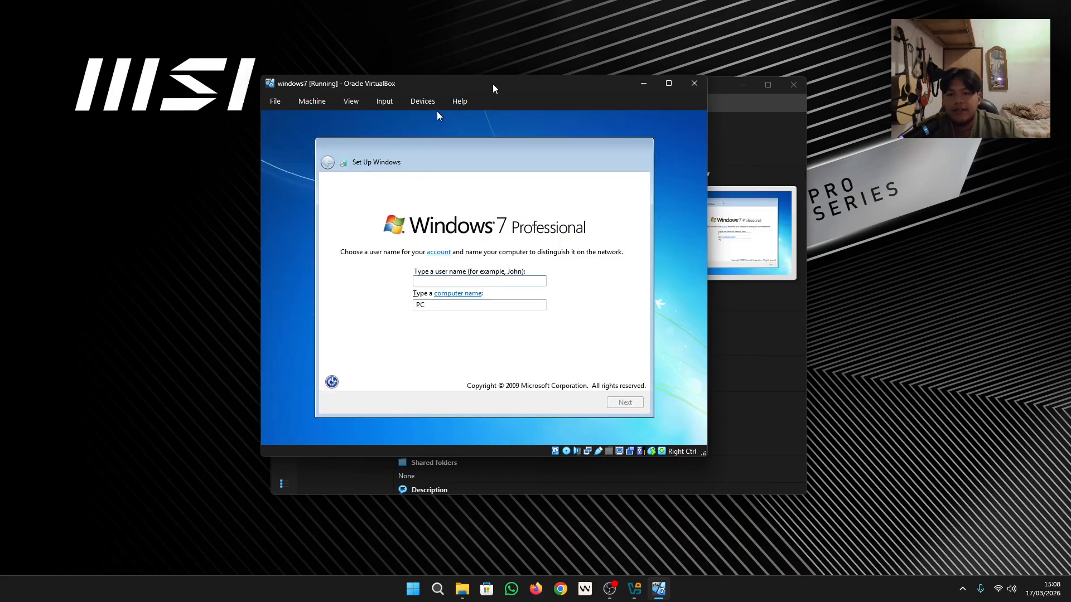
# Step: Enter the account's user name, keep the suggested computer name and leave the account password blank
pyautogui.moveTo(498, 85); pyautogui.dragTo(547, 85)
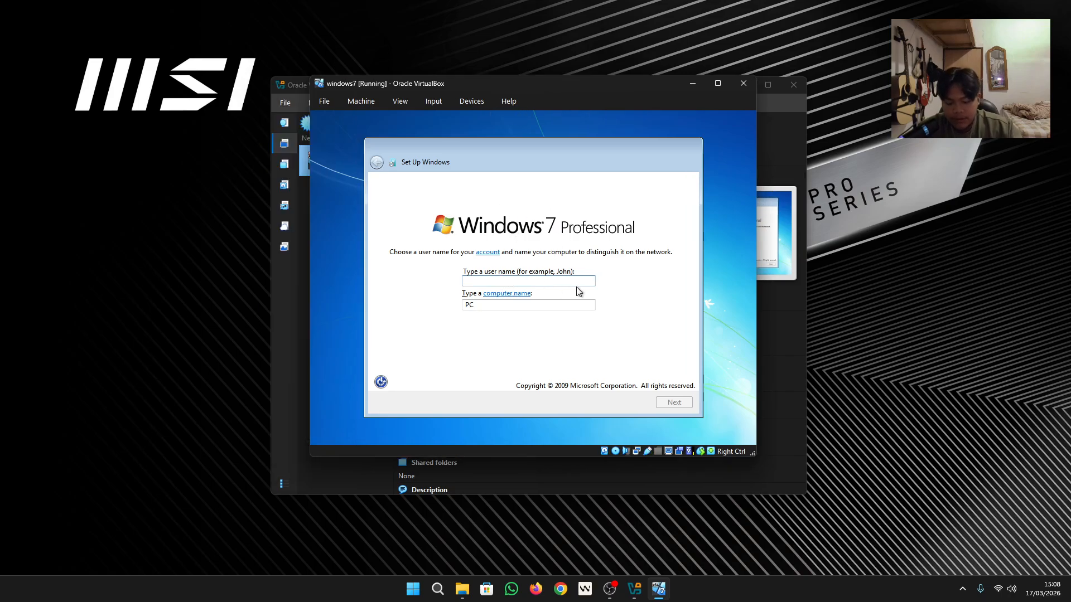
pyautogui.write('AZZAM')
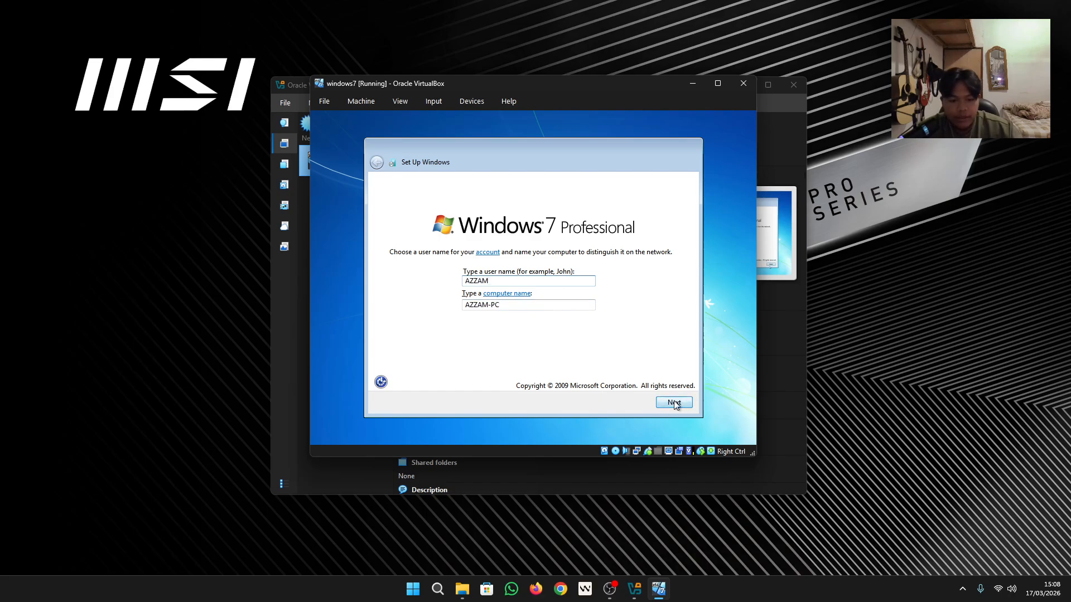
pyautogui.click(671, 401)
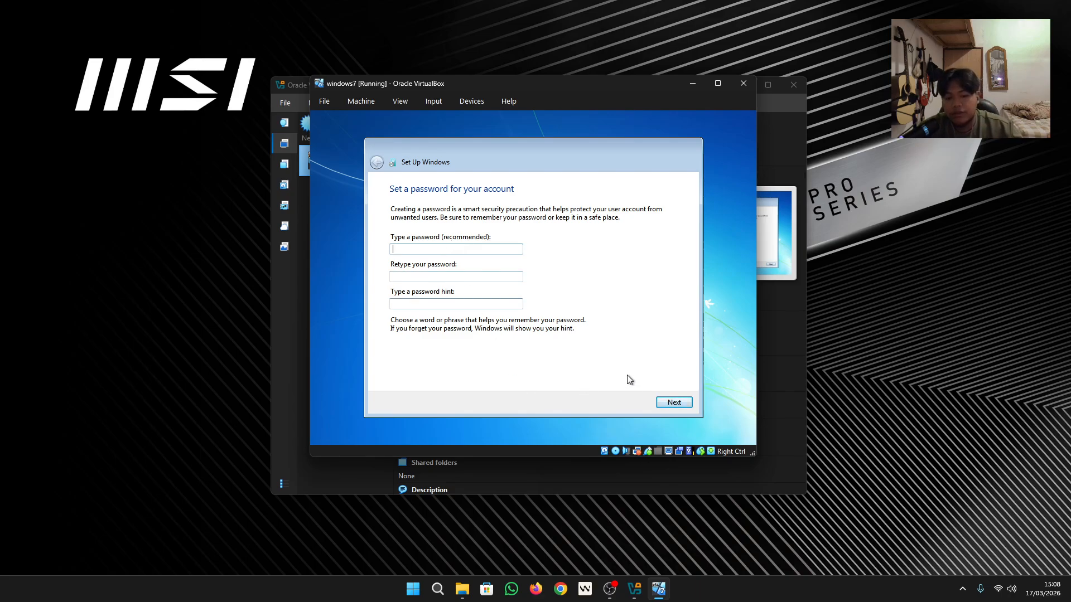
pyautogui.click(674, 404)
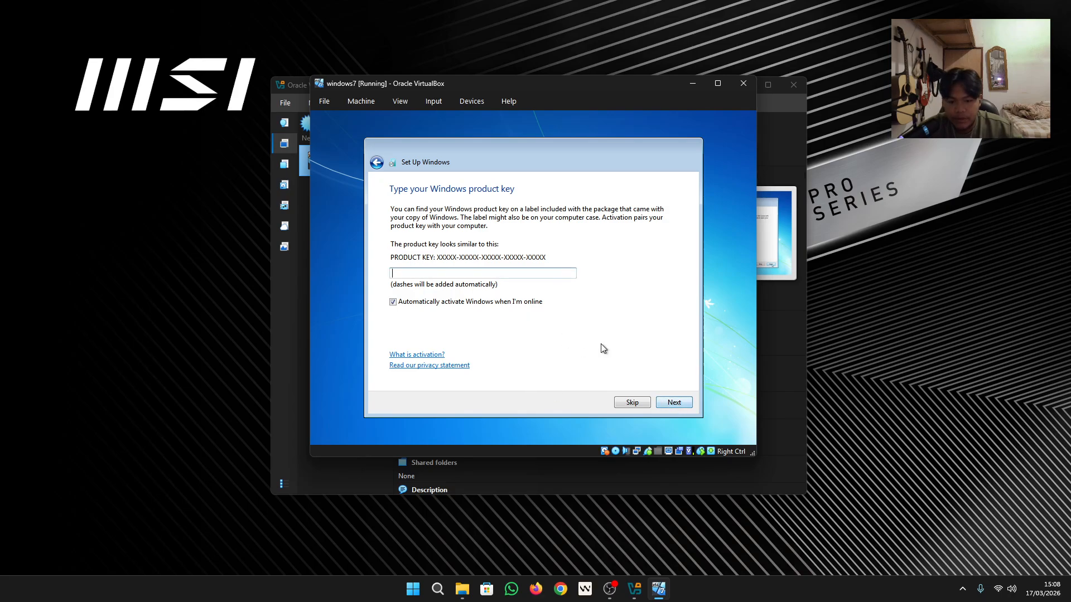
# Step: Turn off automatic activation, skip the product key and choose Ask me later for the update settings
pyautogui.click(434, 302)
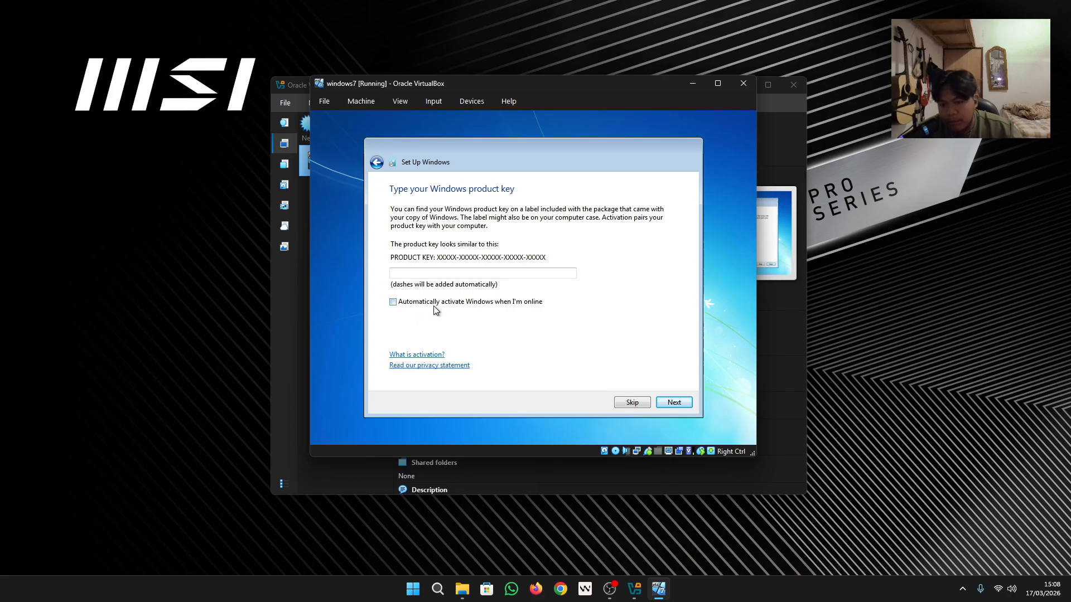
pyautogui.click(632, 404)
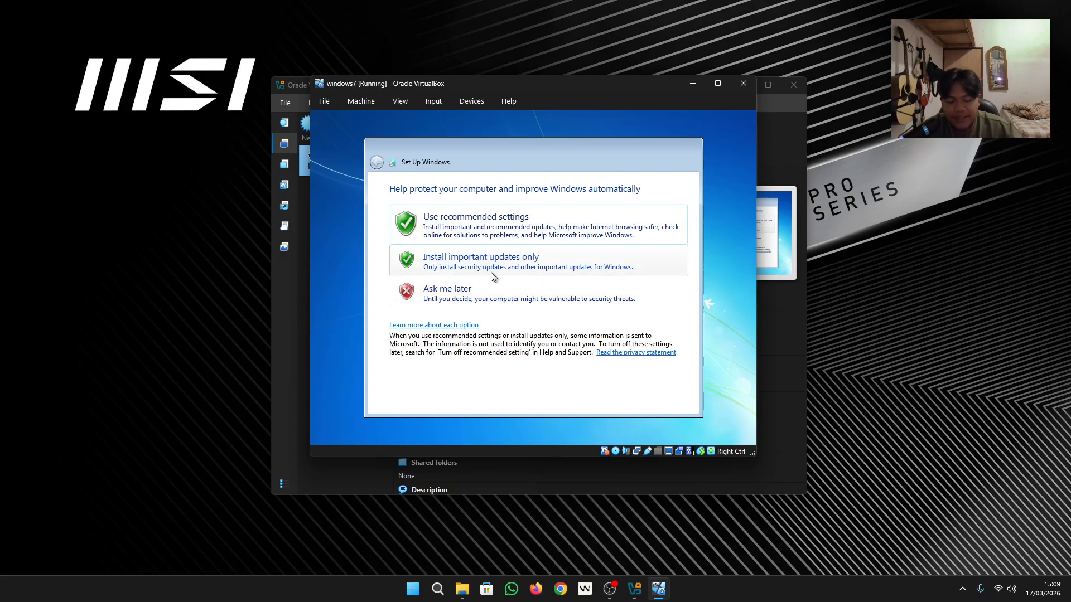
pyautogui.click(527, 302)
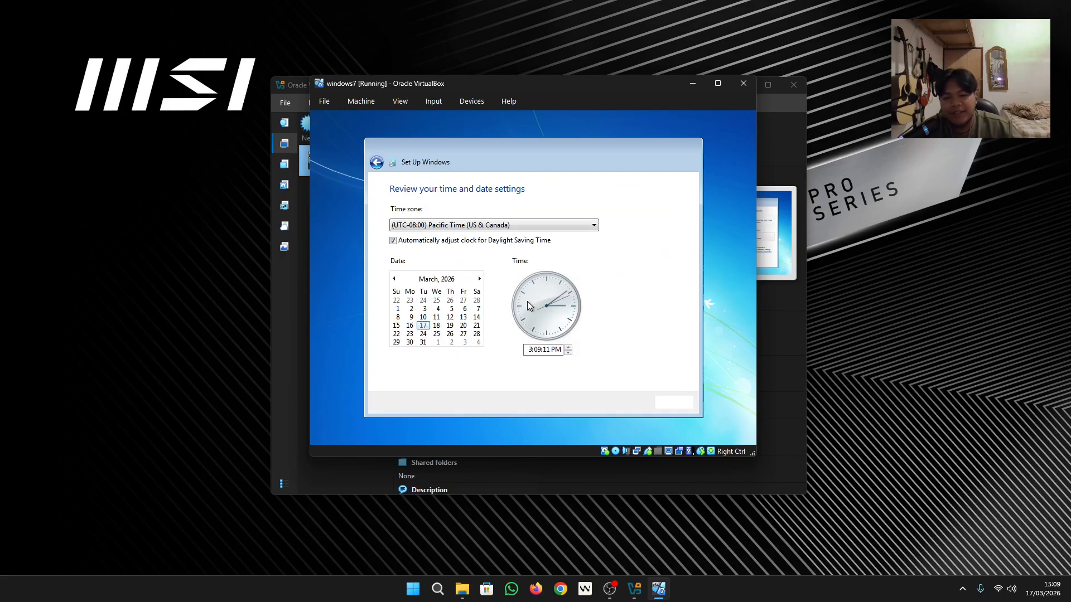
# Step: Set the time zone to (UTC+07:00) Bangkok, Hanoi, Jakarta and choose Home network as the computer's current location
pyautogui.click(533, 224)
pyautogui.scroll(-7, 485, 303)
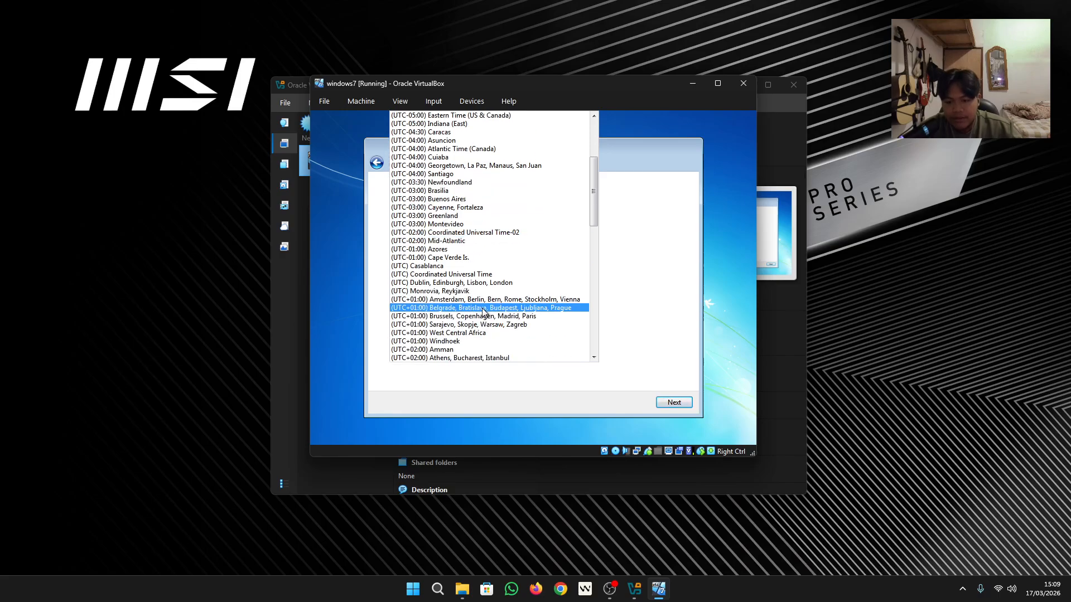
pyautogui.scroll(-6, 487, 304)
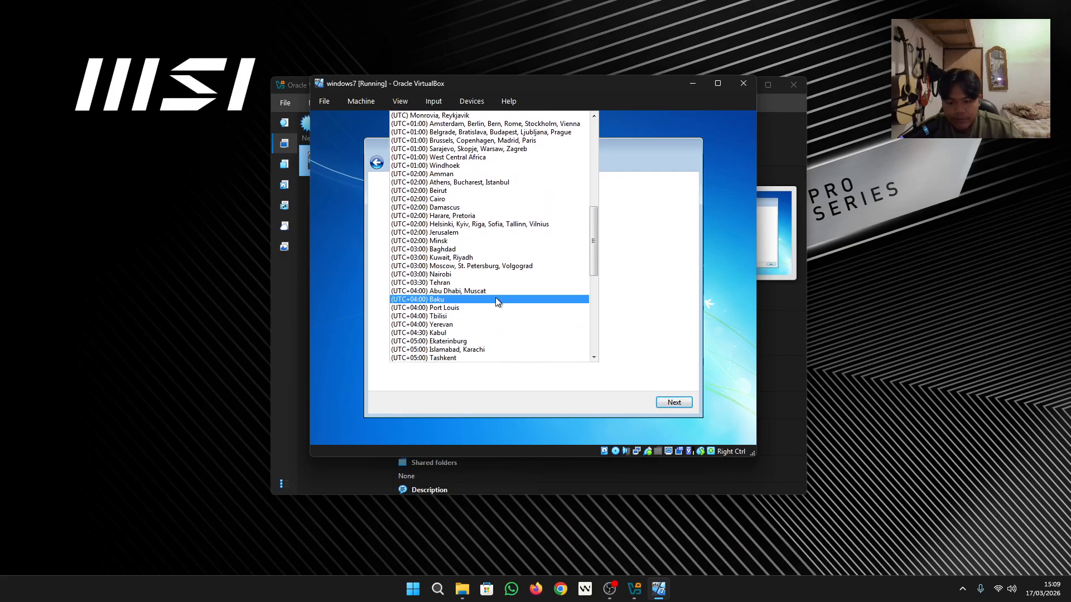
pyautogui.scroll(-6, 498, 301)
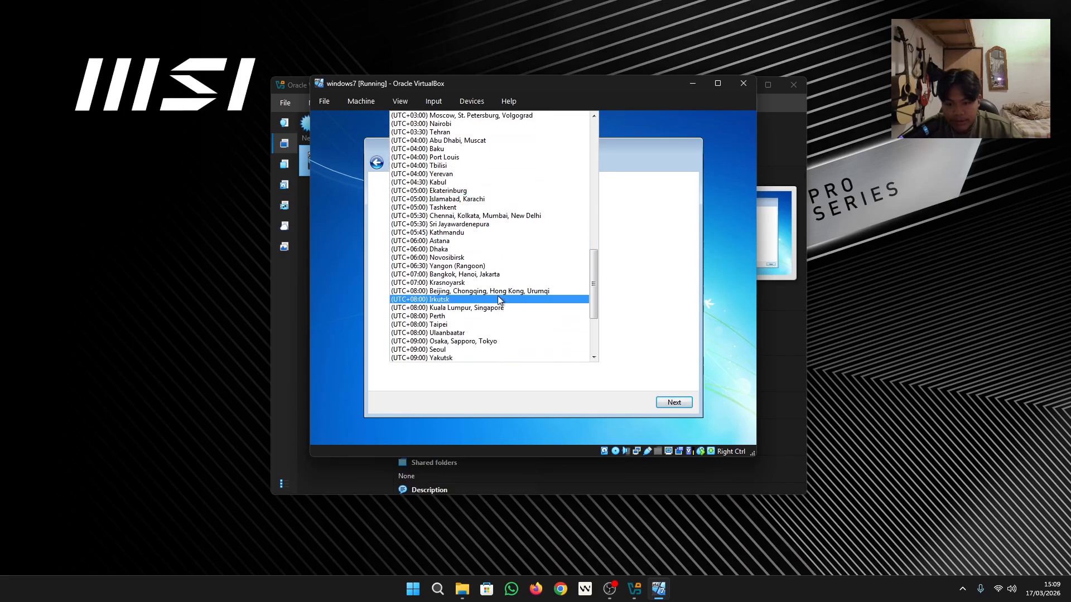
pyautogui.scroll(4, 486, 302)
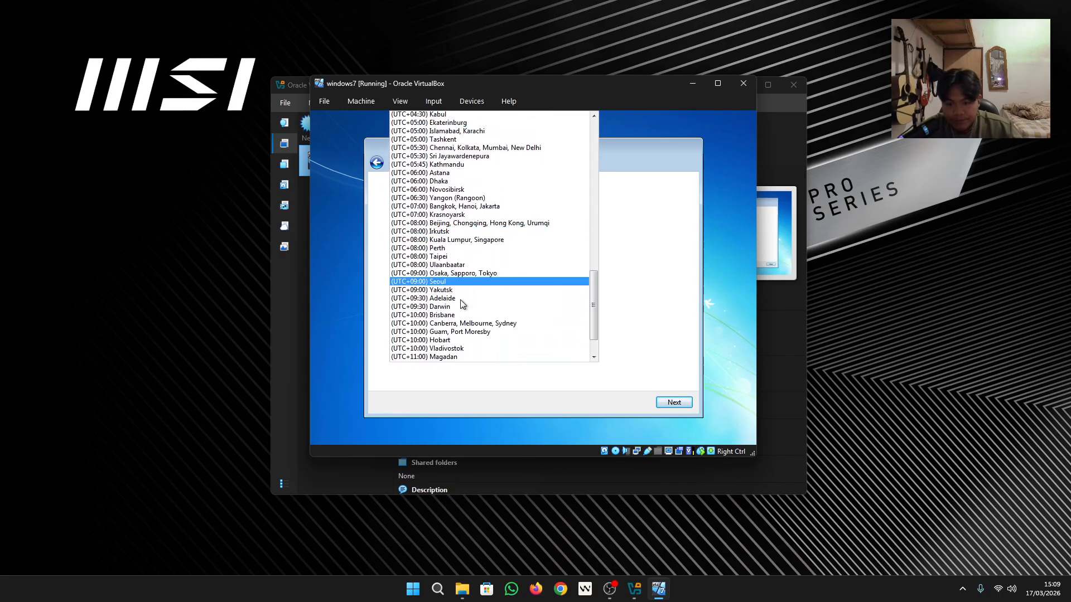
pyautogui.scroll(3, 467, 277)
pyautogui.scroll(-3, 465, 262)
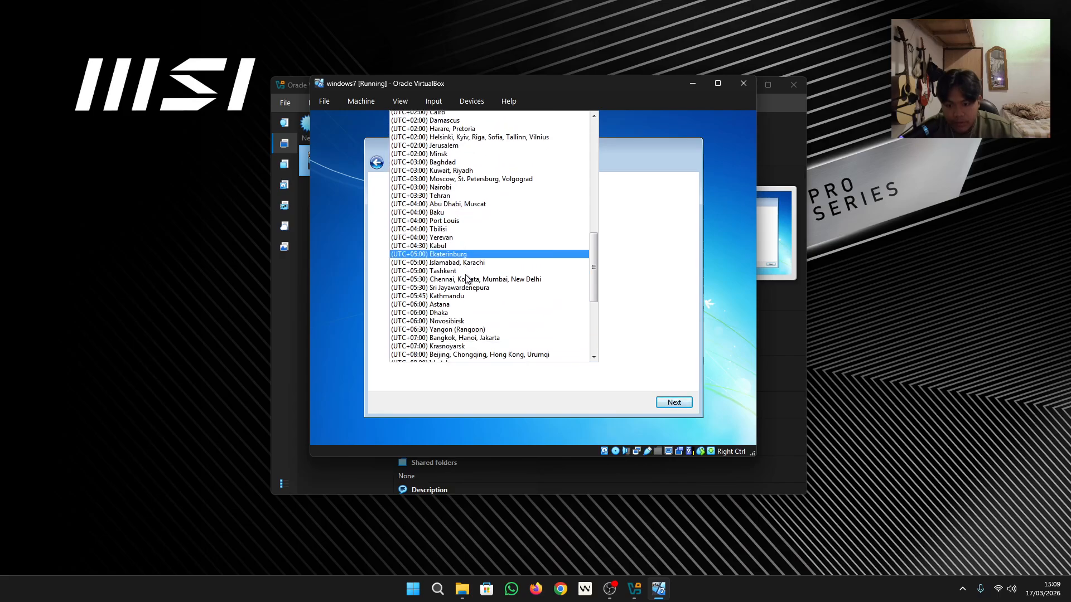
pyautogui.click(462, 308)
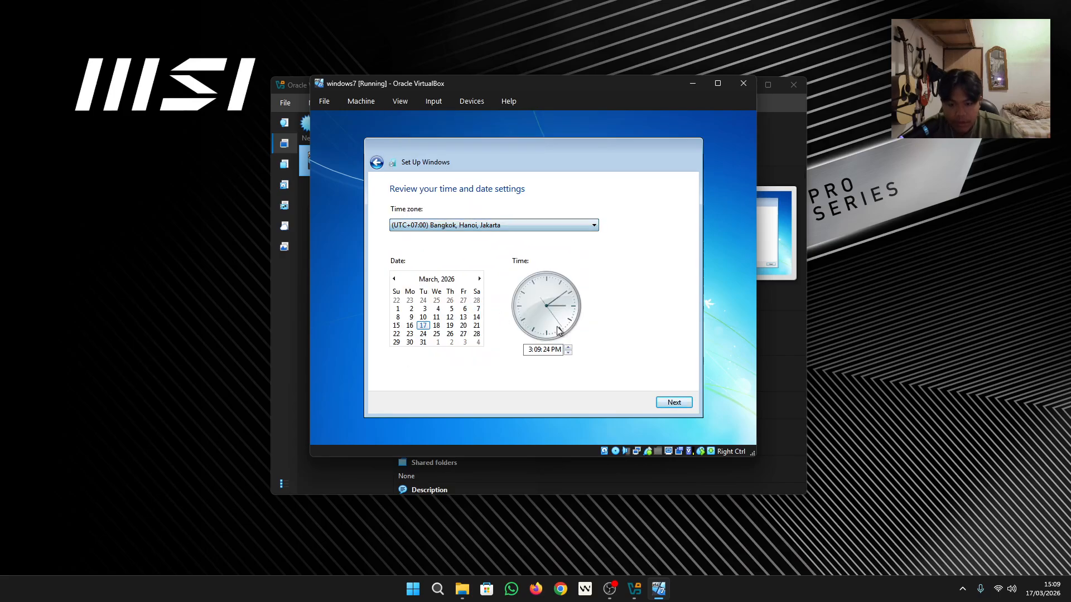
pyautogui.click(677, 402)
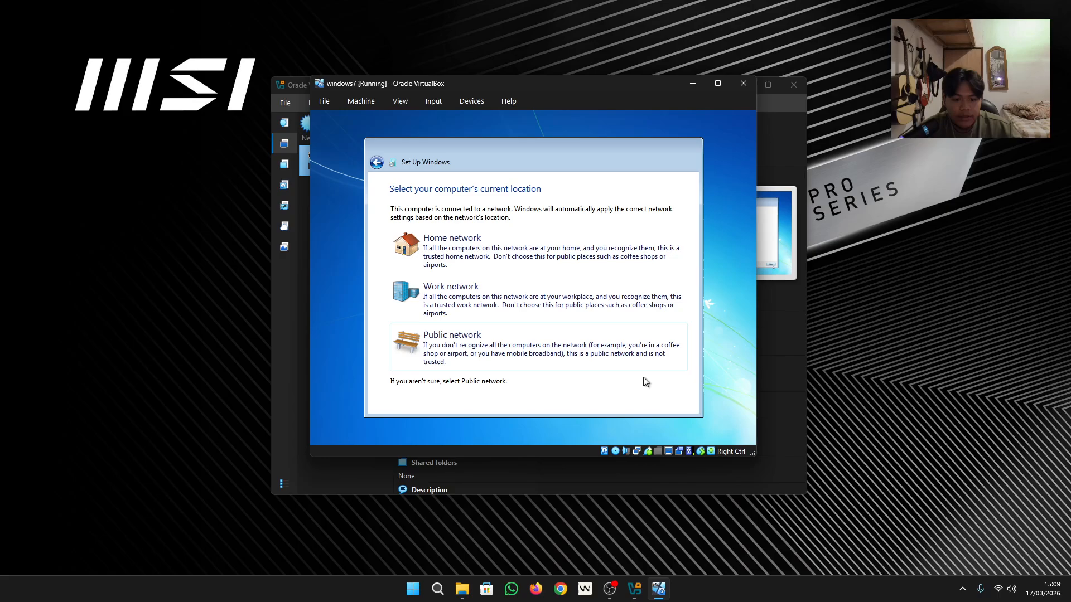
pyautogui.click(480, 254)
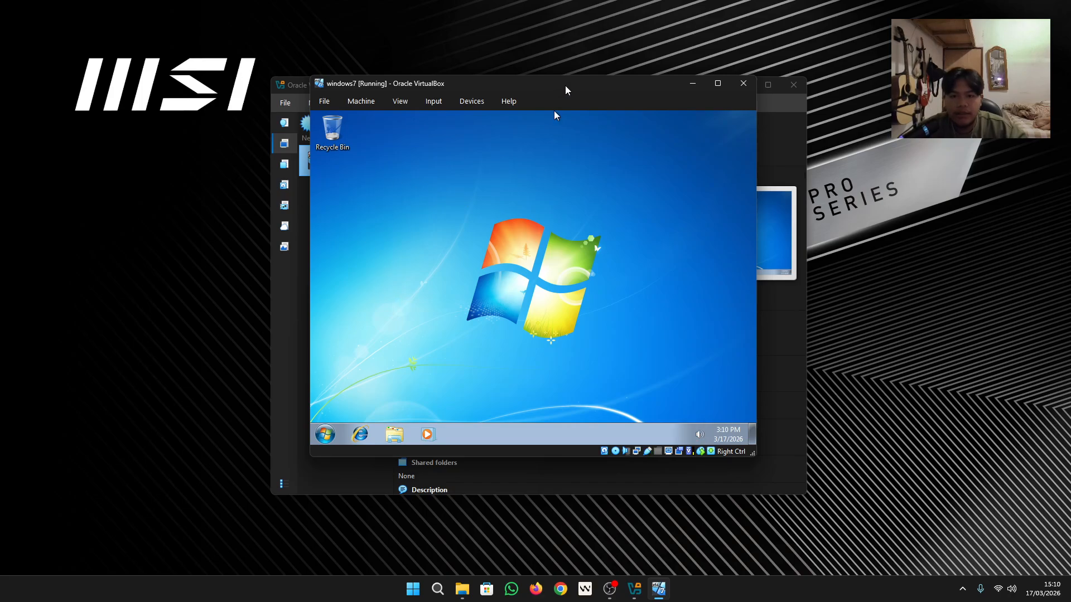
# Step: Reposition the virtual machine window and check the Windows 7 guest's network connection status
pyautogui.moveTo(564, 85); pyautogui.dragTo(568, 108)
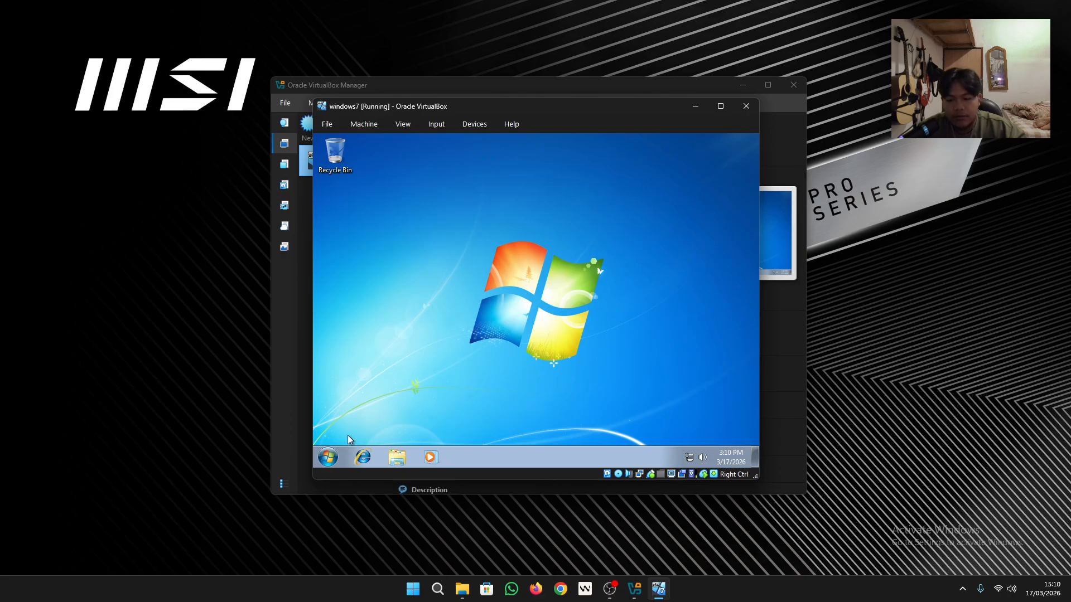
pyautogui.moveTo(548, 113); pyautogui.dragTo(560, 101)
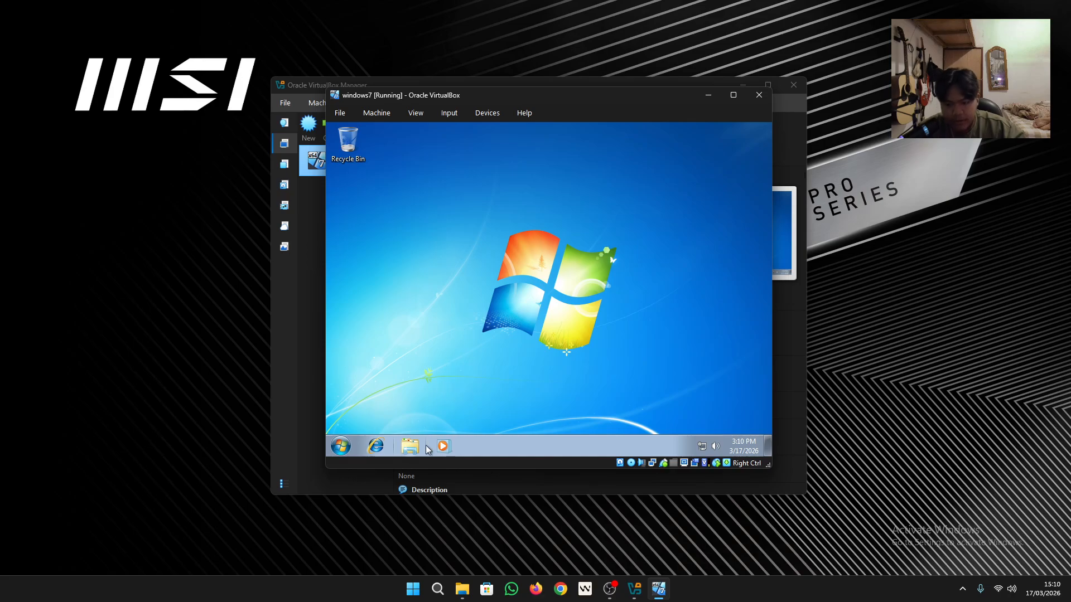
pyautogui.click(700, 444)
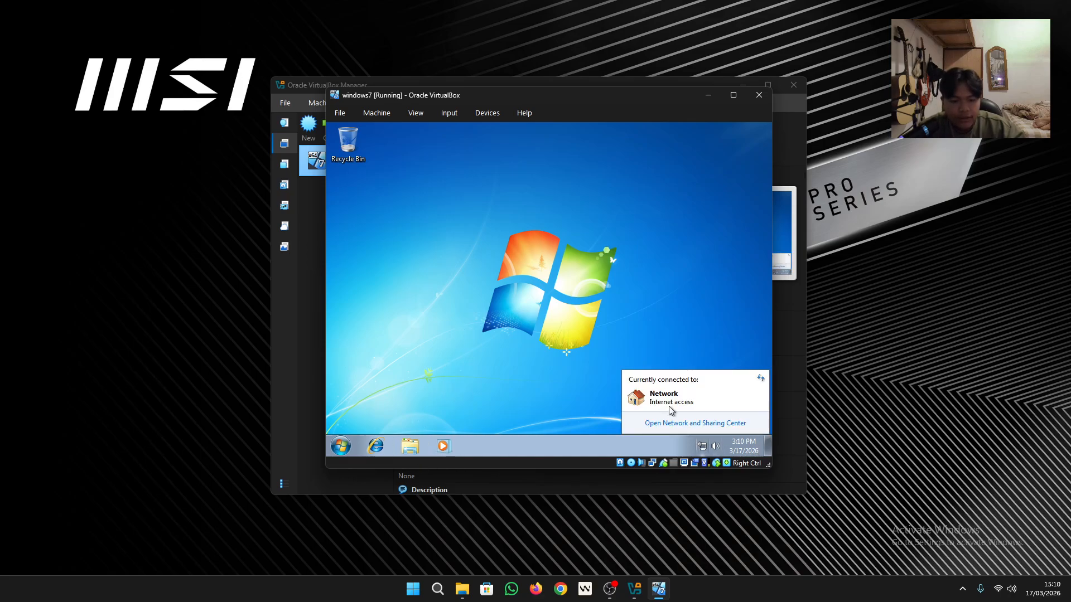
pyautogui.click(581, 292)
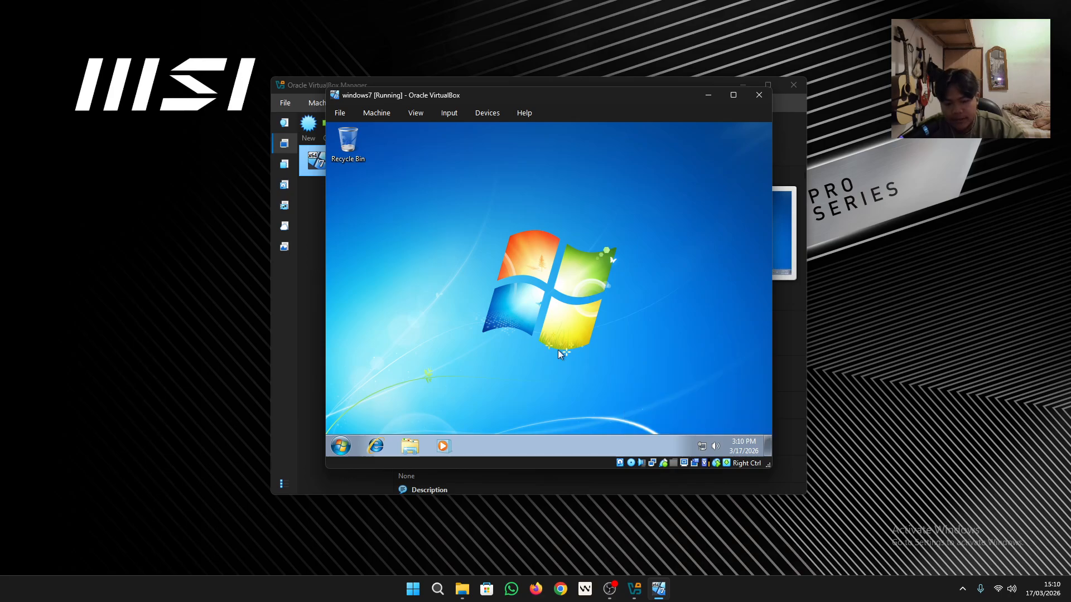
# Step: Minimize the virtual machine window and review the windows7 machine's General, System, Display, Storage, Audio and Network settings
pyautogui.click(708, 95)
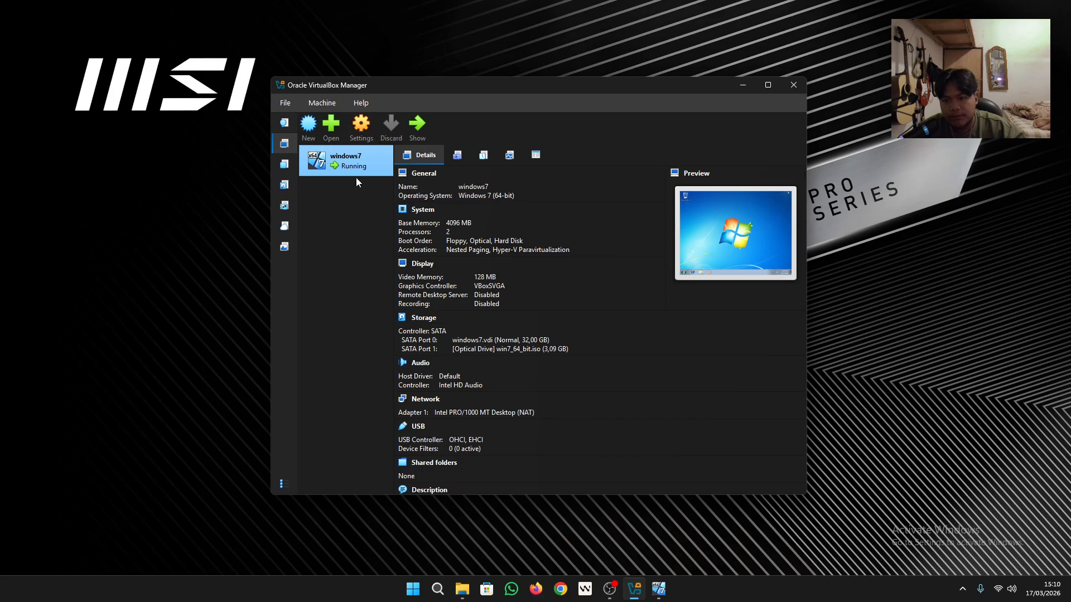
pyautogui.hotkey('ctrl', 's')
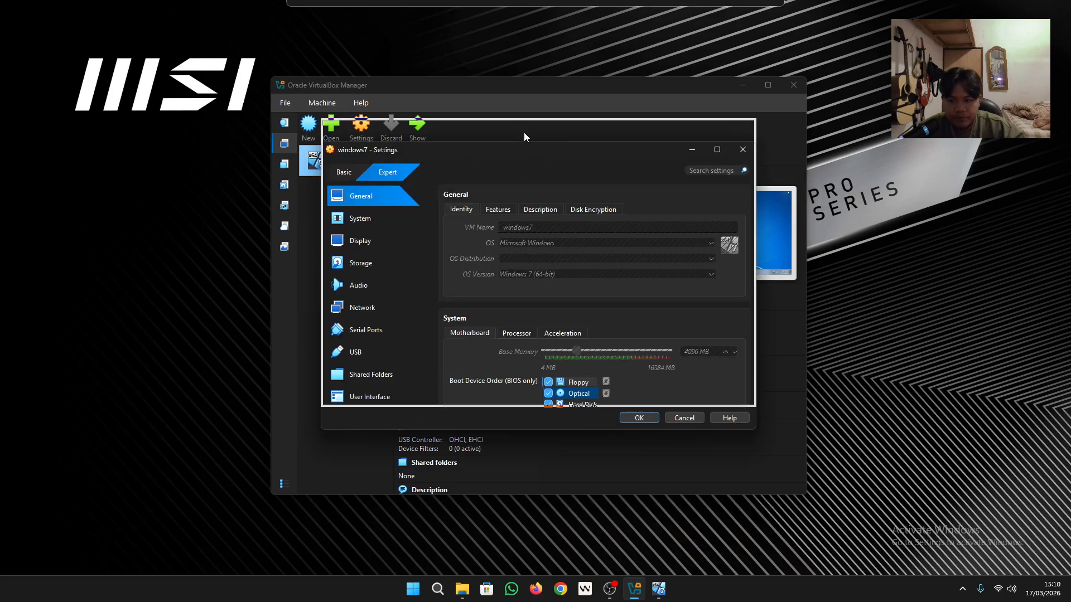
pyautogui.scroll(-1, 525, 250)
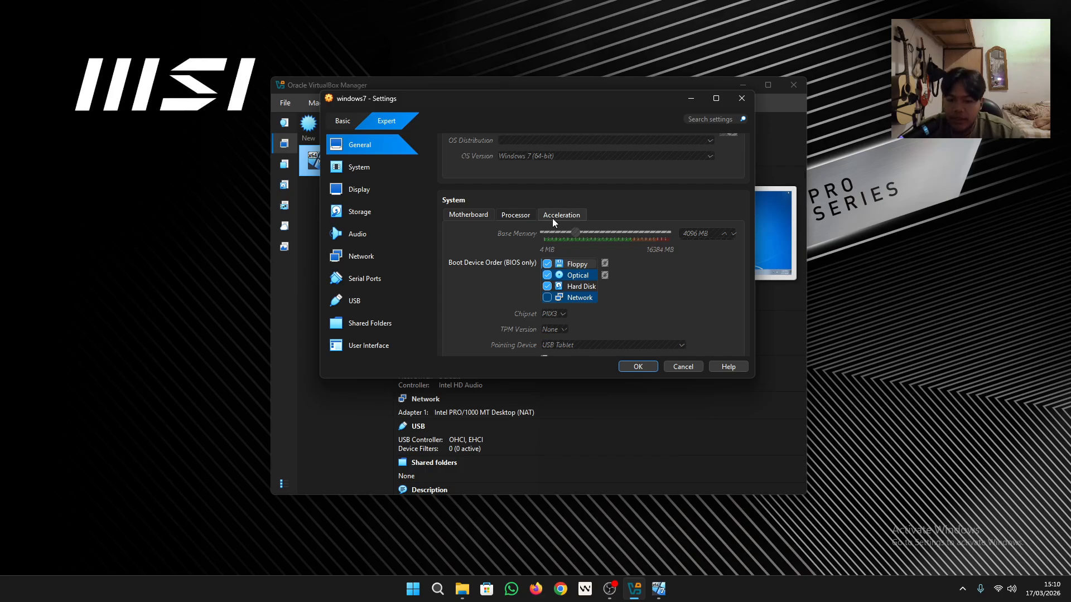
pyautogui.scroll(-2, 636, 290)
pyautogui.scroll(2, 632, 289)
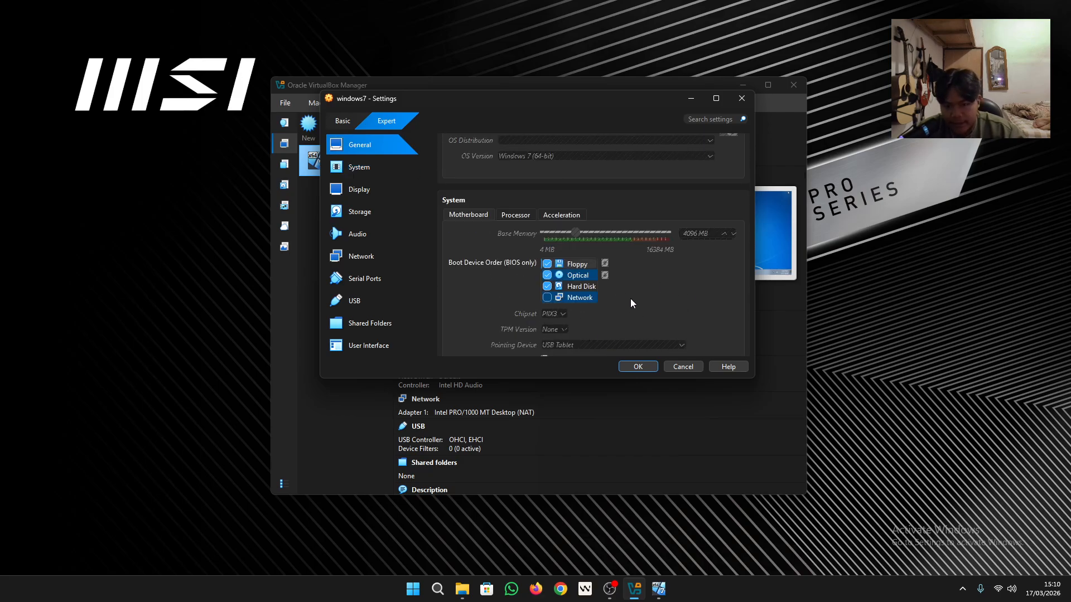
pyautogui.scroll(-2, 623, 279)
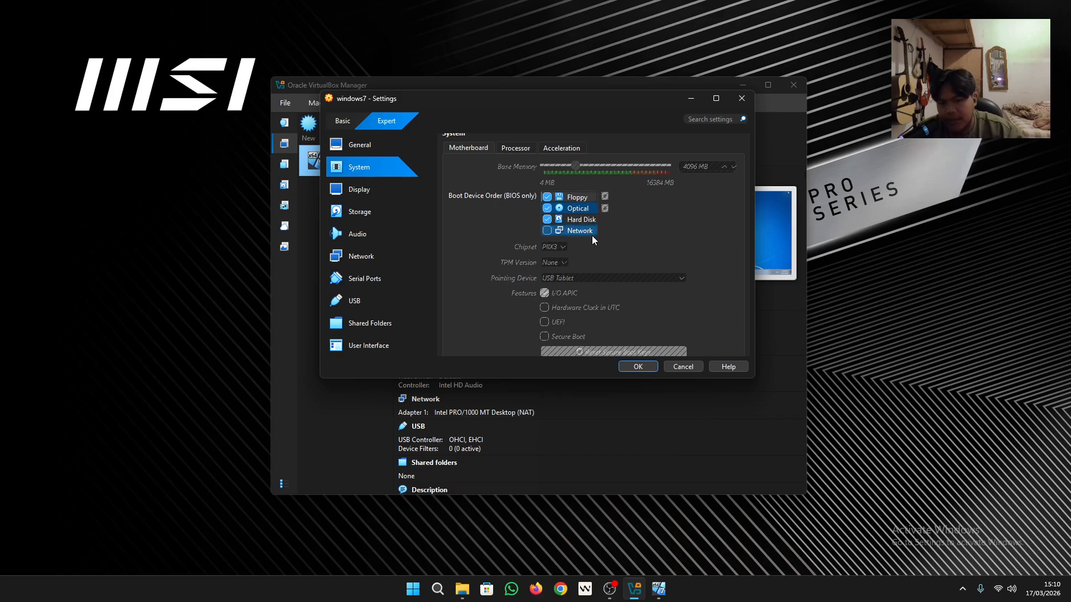
pyautogui.scroll(-3, 588, 239)
pyautogui.scroll(-7, 587, 233)
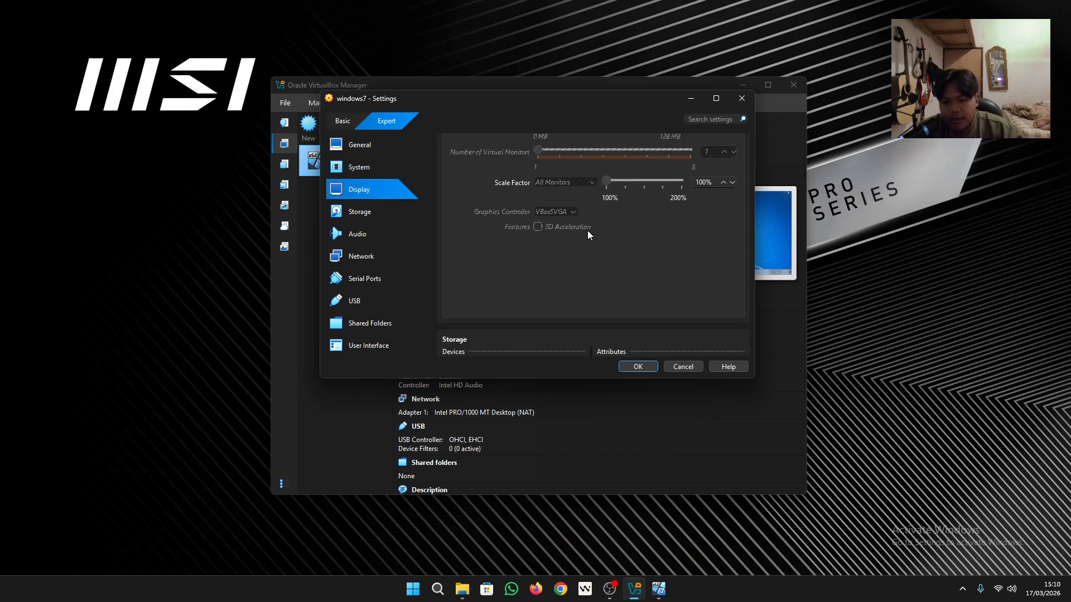
pyautogui.scroll(-6, 588, 232)
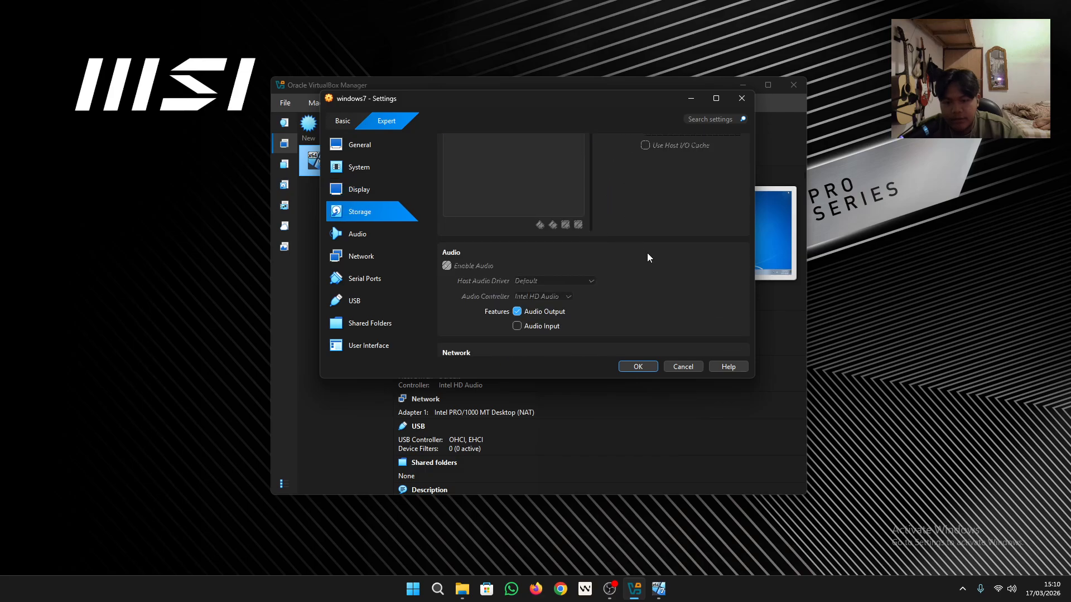
pyautogui.scroll(-2, 574, 259)
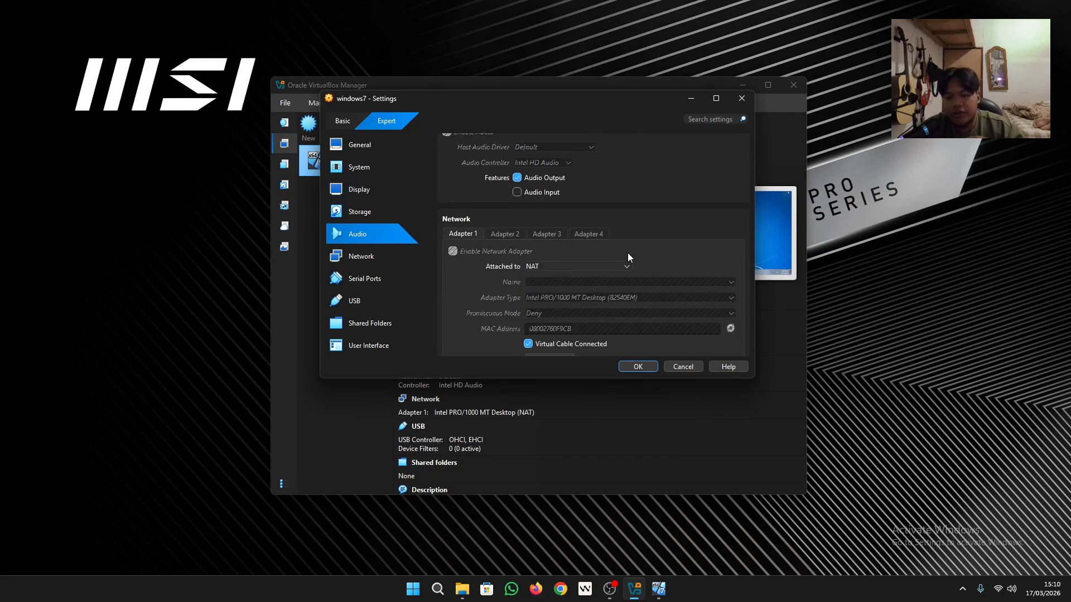
pyautogui.scroll(8, 603, 274)
pyautogui.scroll(8, 626, 280)
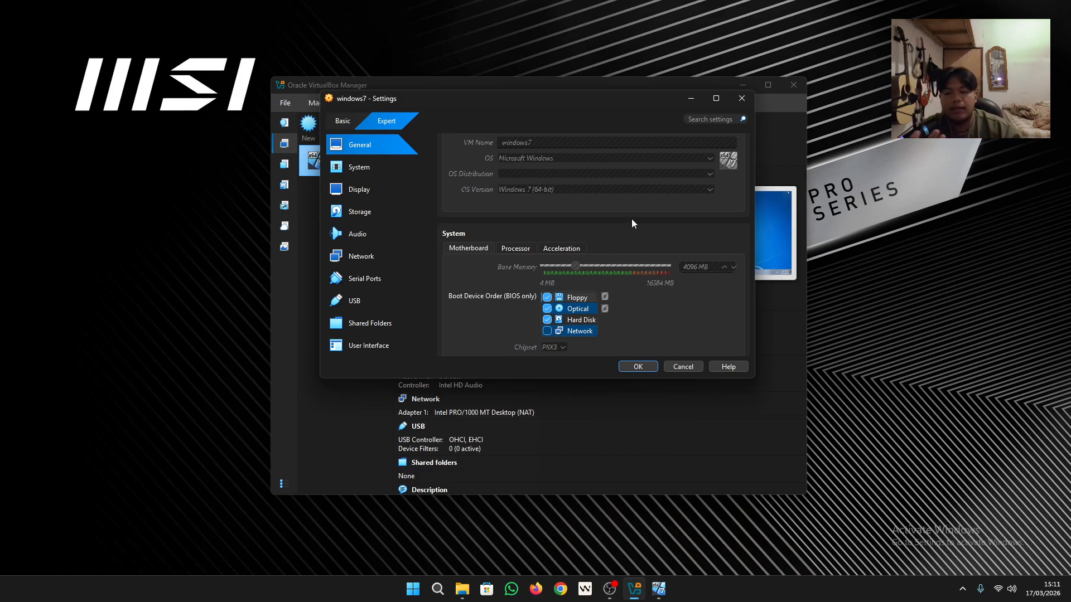
# Step: Examine the windows7 machine's Serial Ports, USB, Shared Folders and Network settings, and minimize the settings window
pyautogui.scroll(-10, 631, 219)
pyautogui.scroll(-2, 621, 218)
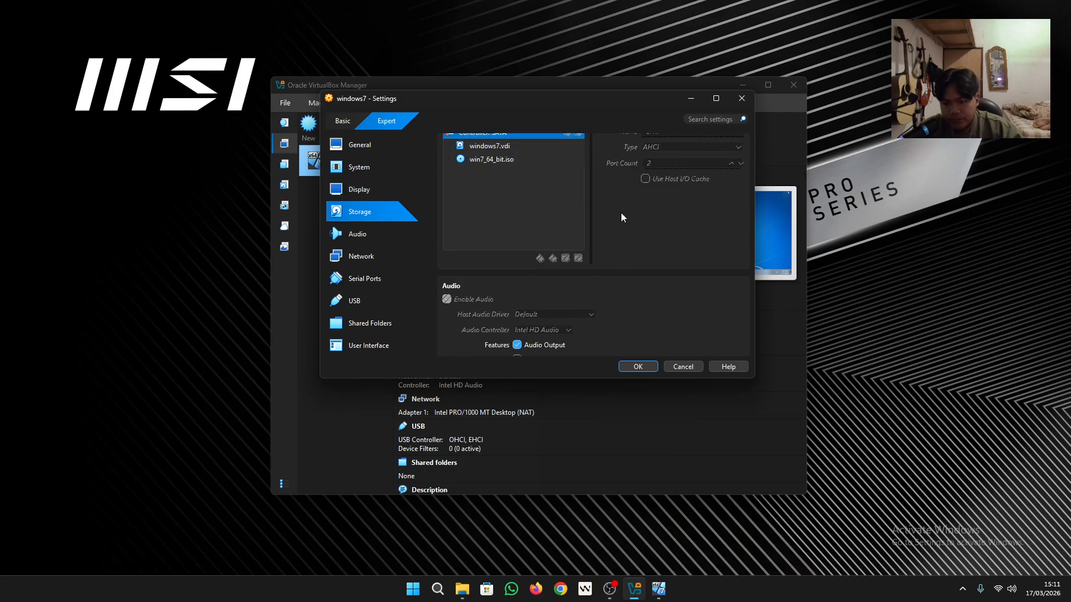
pyautogui.click(405, 288)
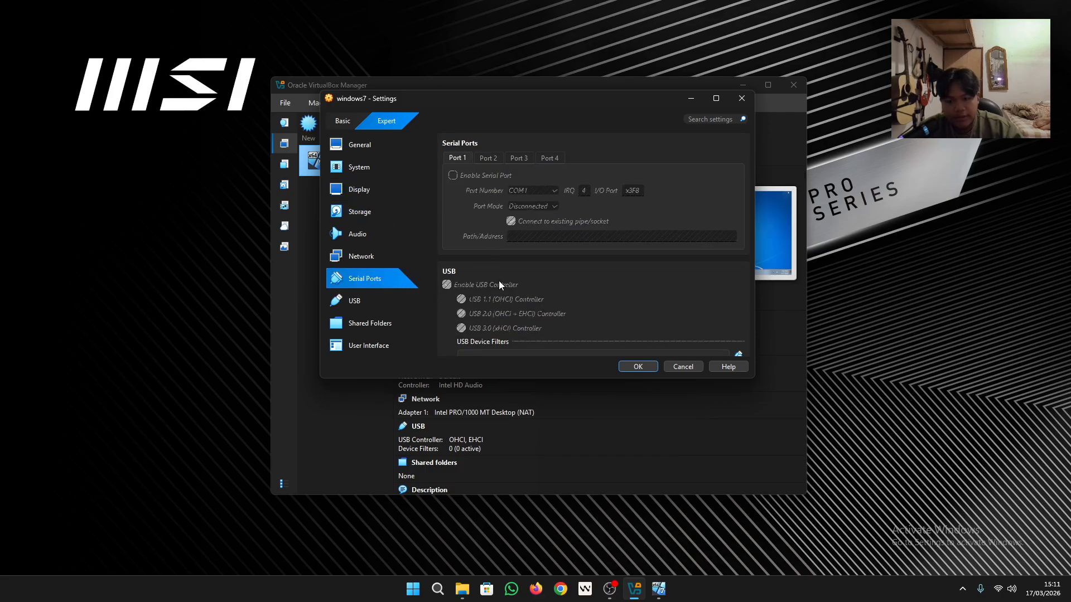
pyautogui.scroll(-2, 580, 232)
pyautogui.scroll(-5, 638, 293)
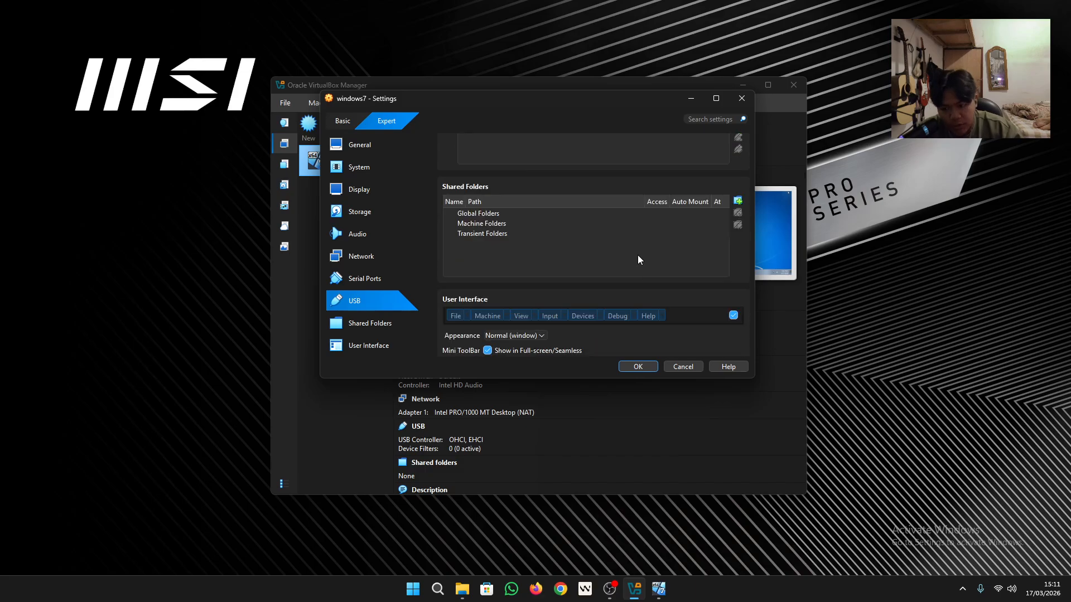
pyautogui.scroll(5, 545, 254)
pyautogui.scroll(4, 650, 212)
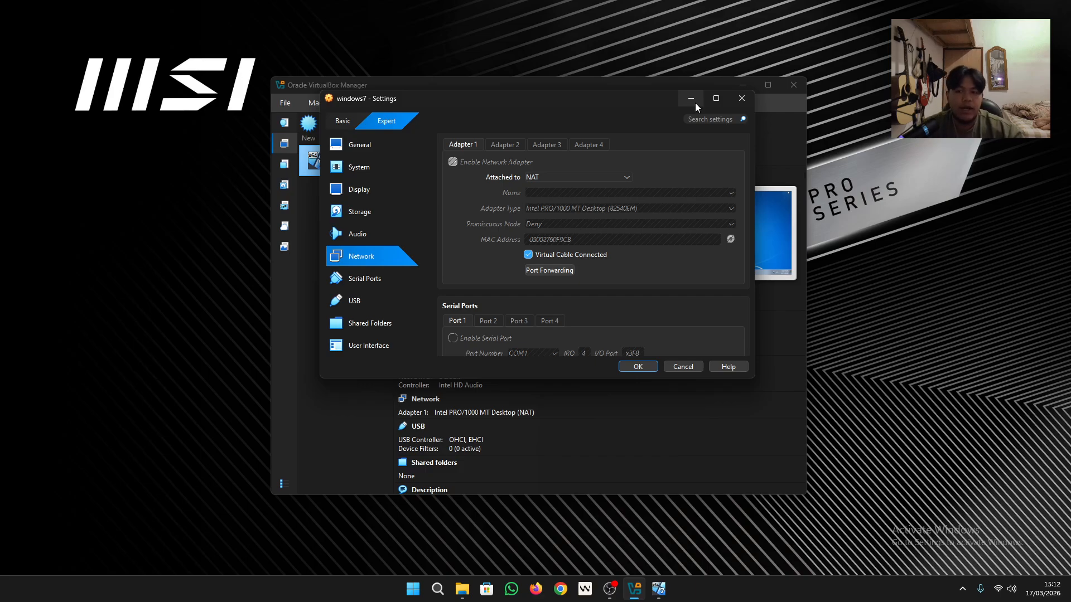
pyautogui.click(692, 105)
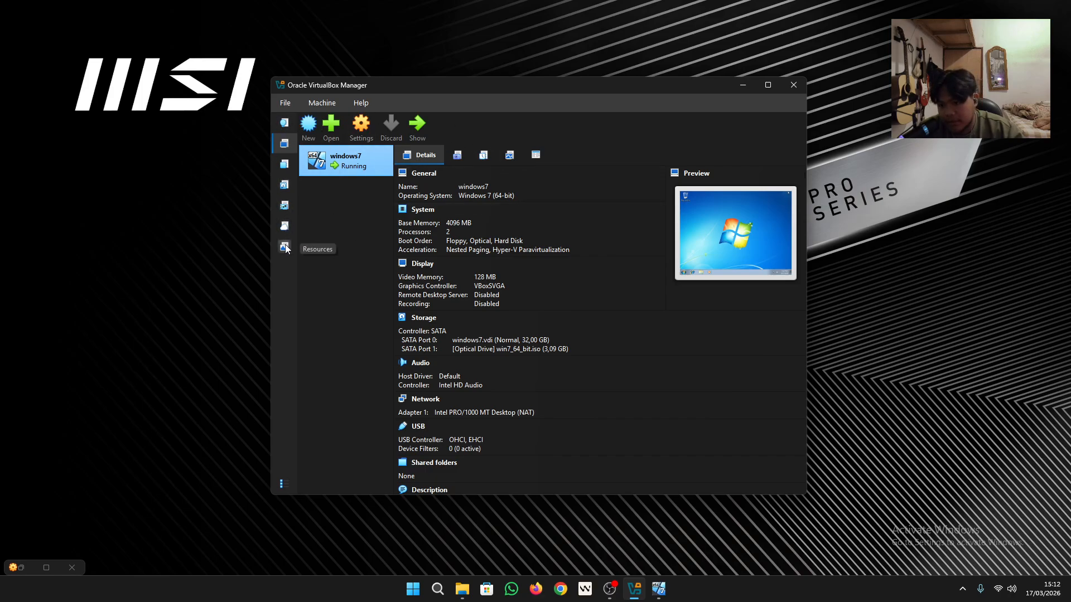
pyautogui.click(284, 104)
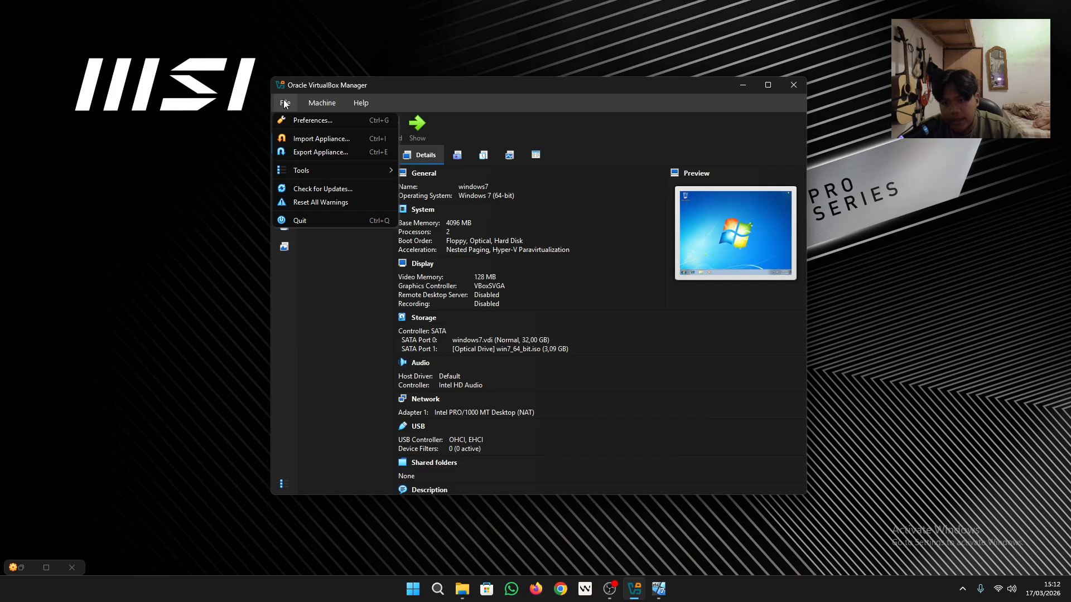
pyautogui.moveTo(327, 109)
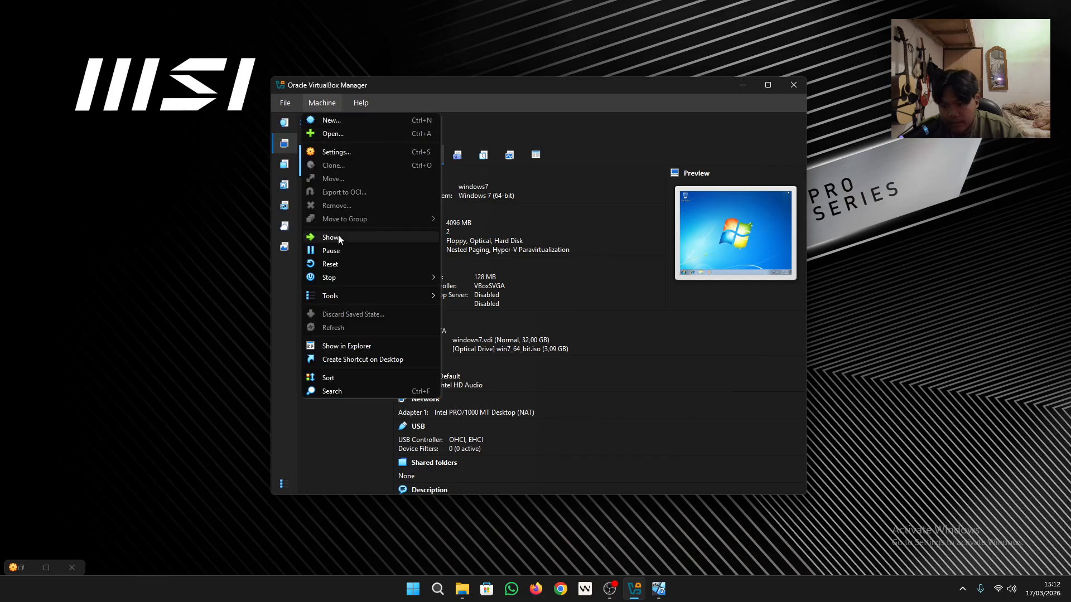
pyautogui.click(355, 423)
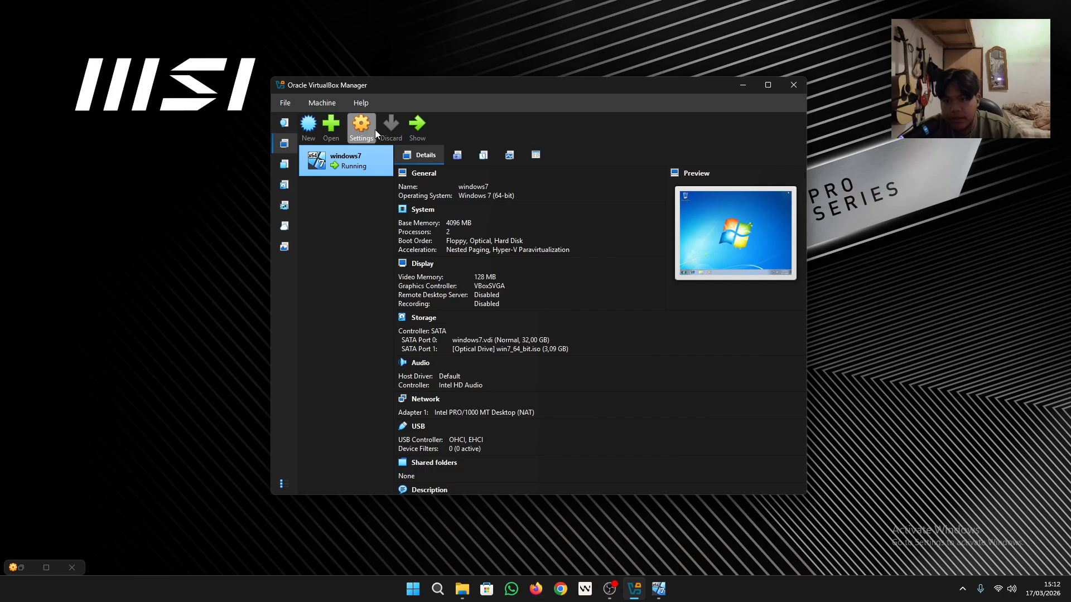
pyautogui.click(355, 100)
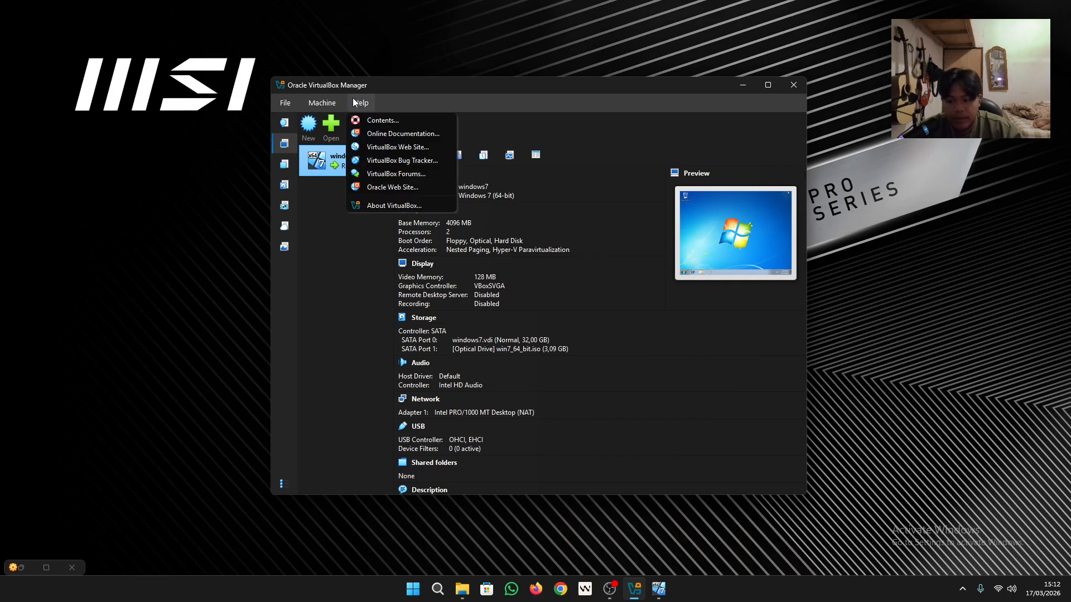
pyautogui.click(595, 120)
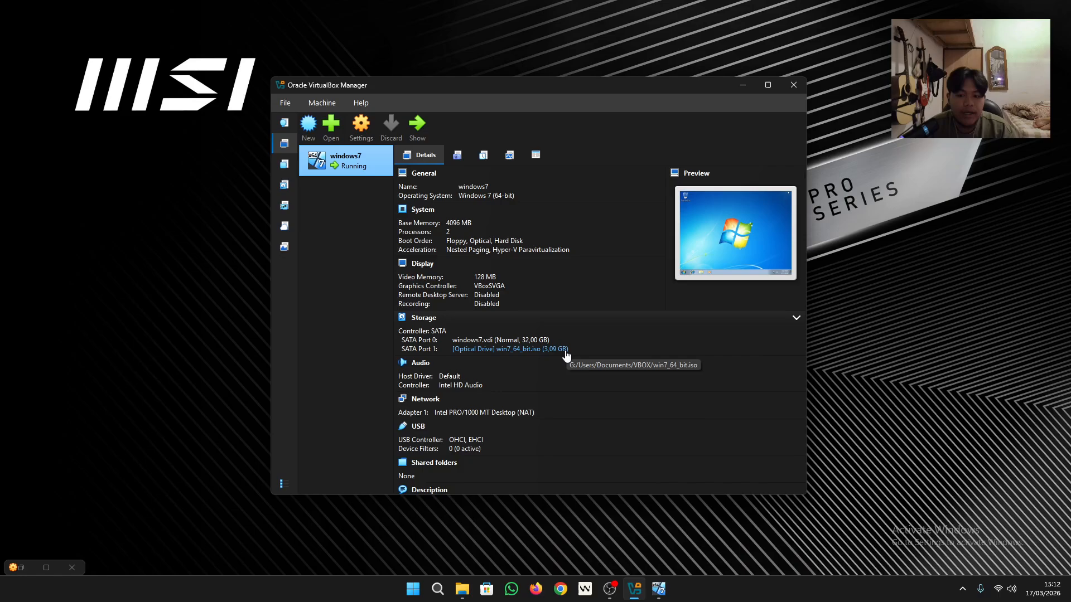
# Step: Bring up the running windows7 virtual machine, switch to File Explorer and look through the Documents folder for the virtual machine's files
pyautogui.click(659, 589)
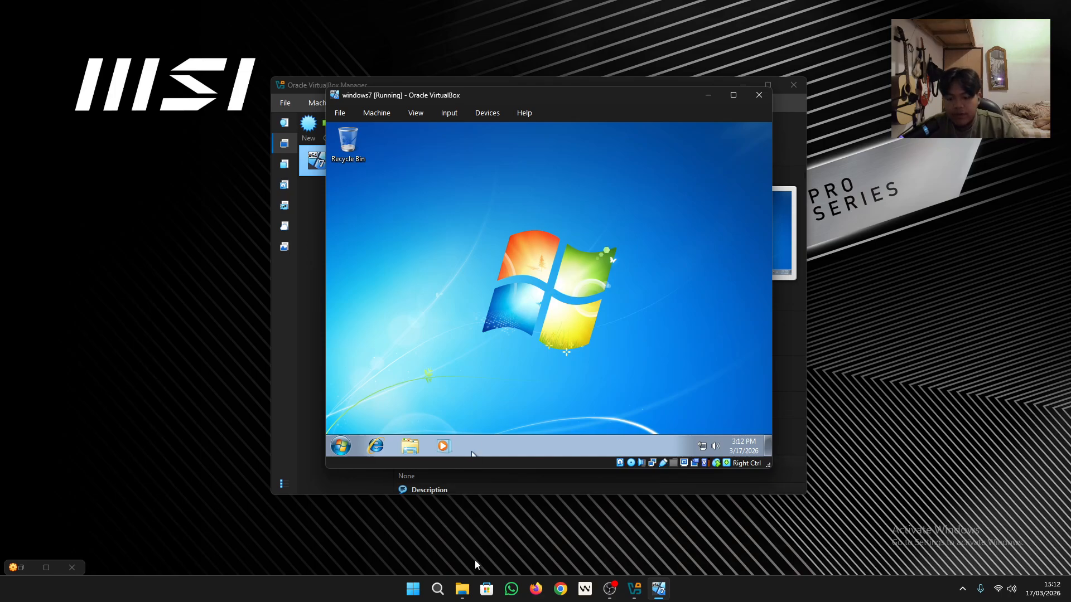
pyautogui.click(462, 597)
pyautogui.click(317, 194)
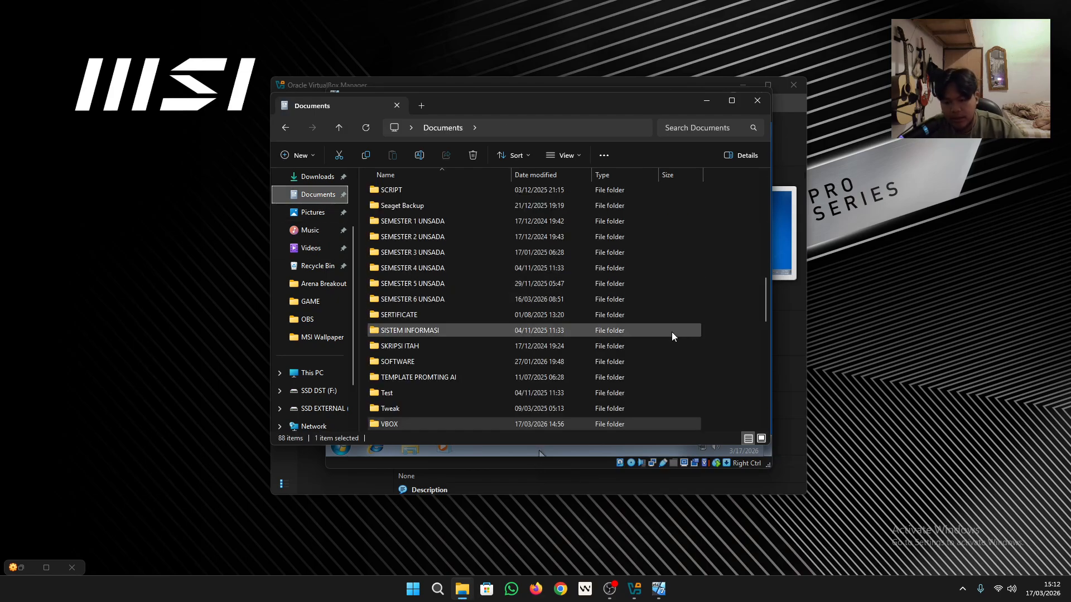
pyautogui.scroll(-3, 671, 333)
pyautogui.scroll(20, 675, 335)
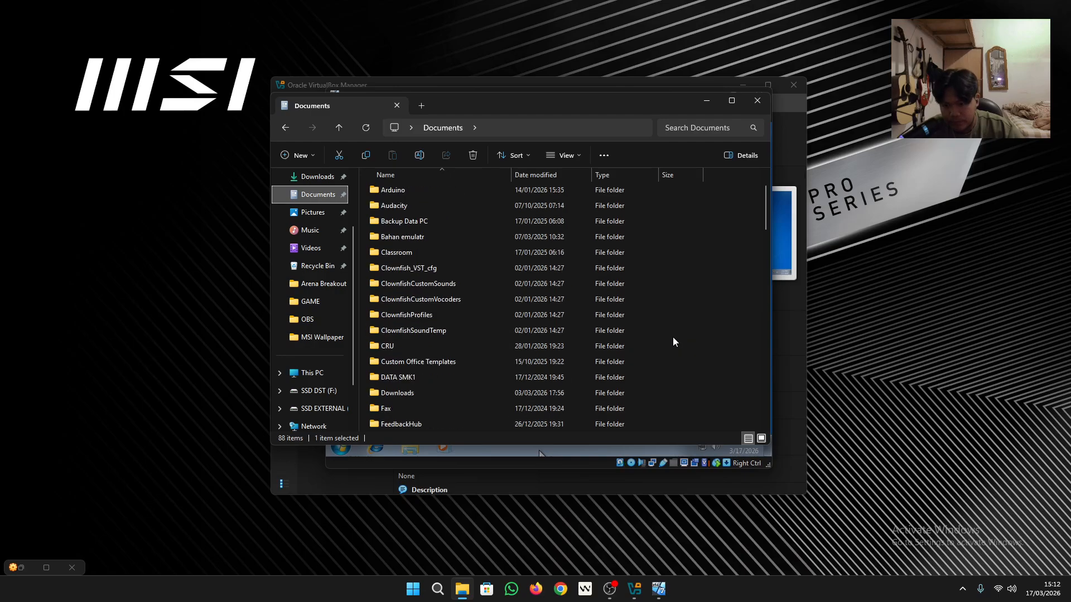
pyautogui.scroll(-12, 671, 337)
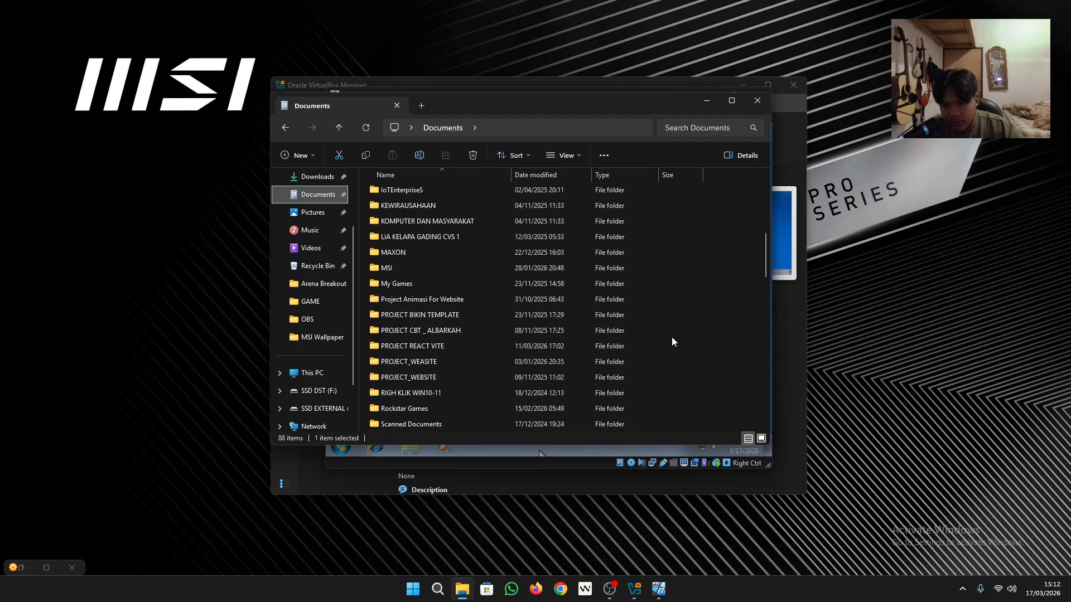
pyautogui.scroll(-6, 672, 336)
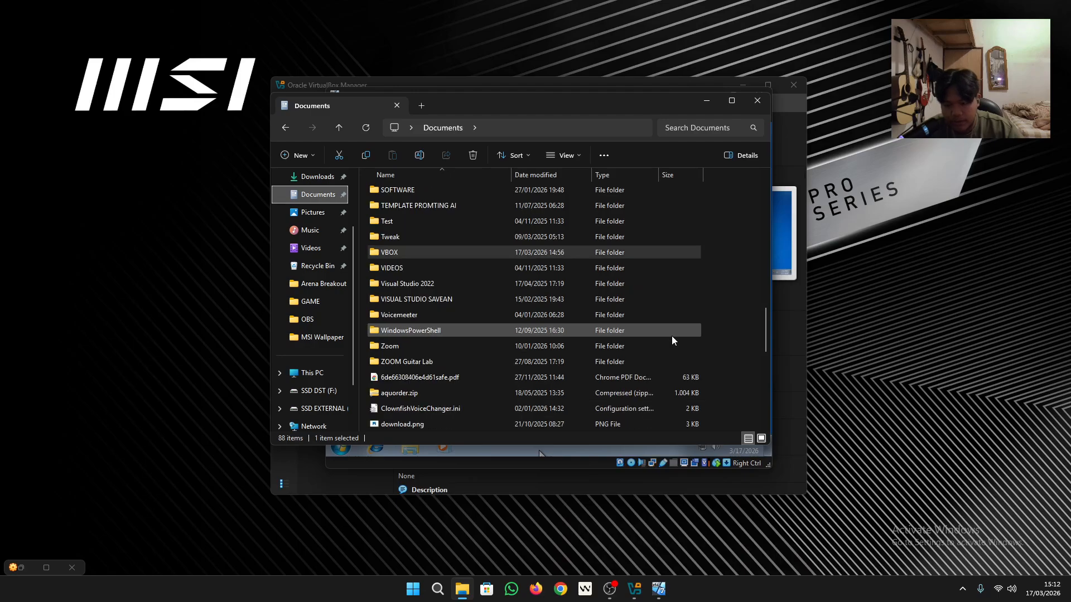
# Step: Search Local Disk (C:) for "virtual"
pyautogui.click(326, 377)
pyautogui.doubleClick(426, 212)
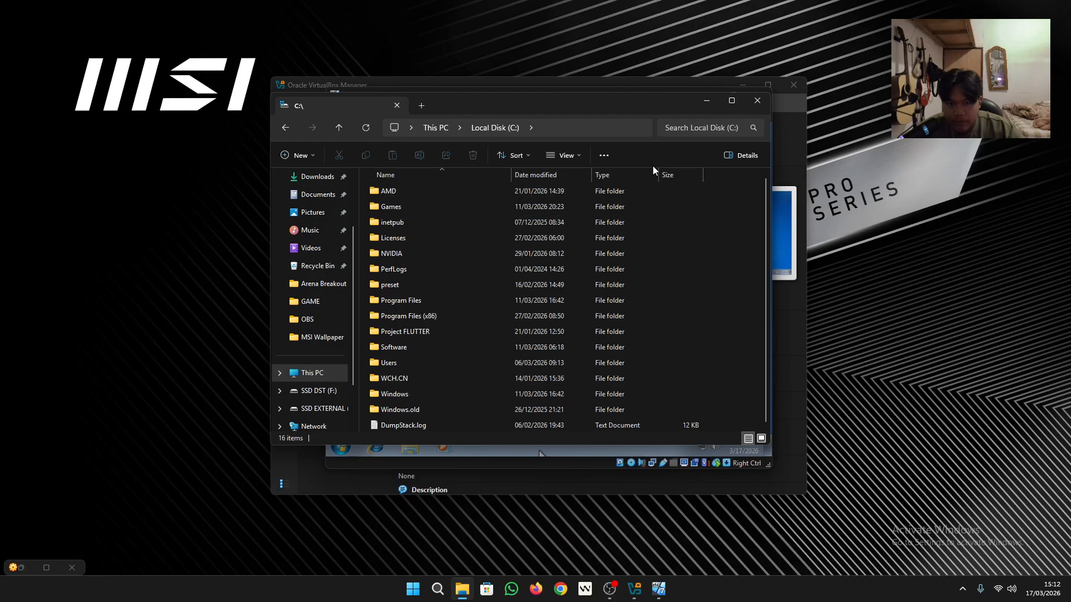
pyautogui.click(703, 128)
pyautogui.write('virtu')
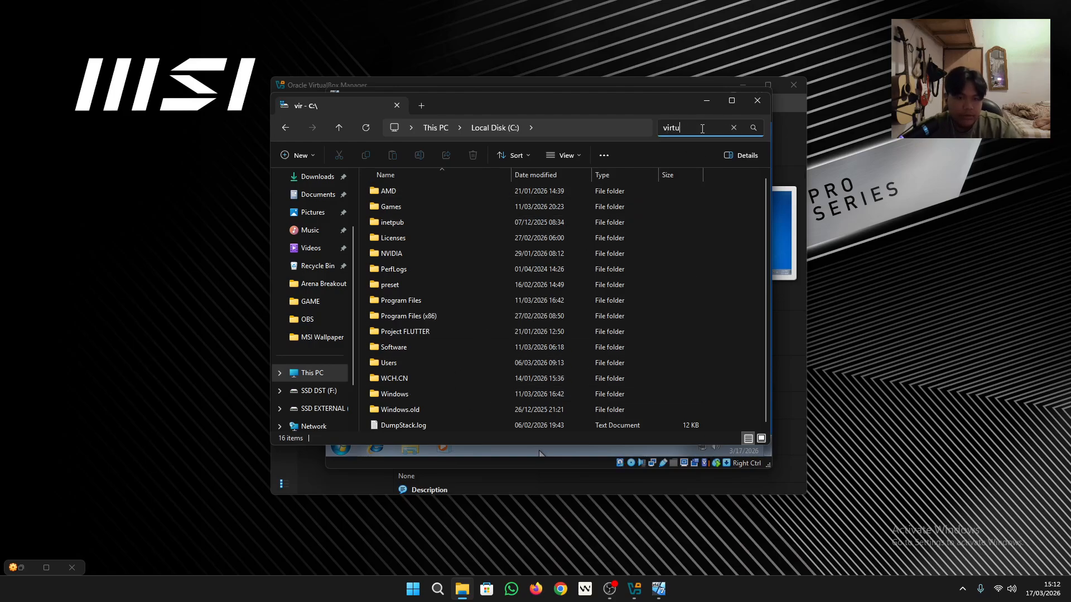
pyautogui.write('al')
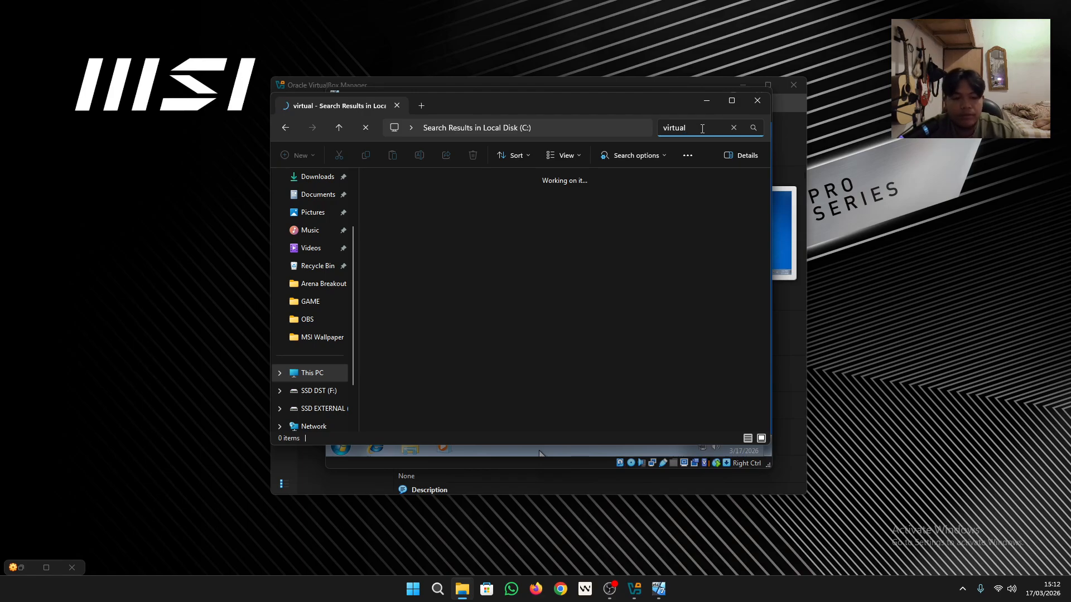
# Step: Switch back to VirtualBox Manager and review the windows7 machine's details
pyautogui.click(795, 347)
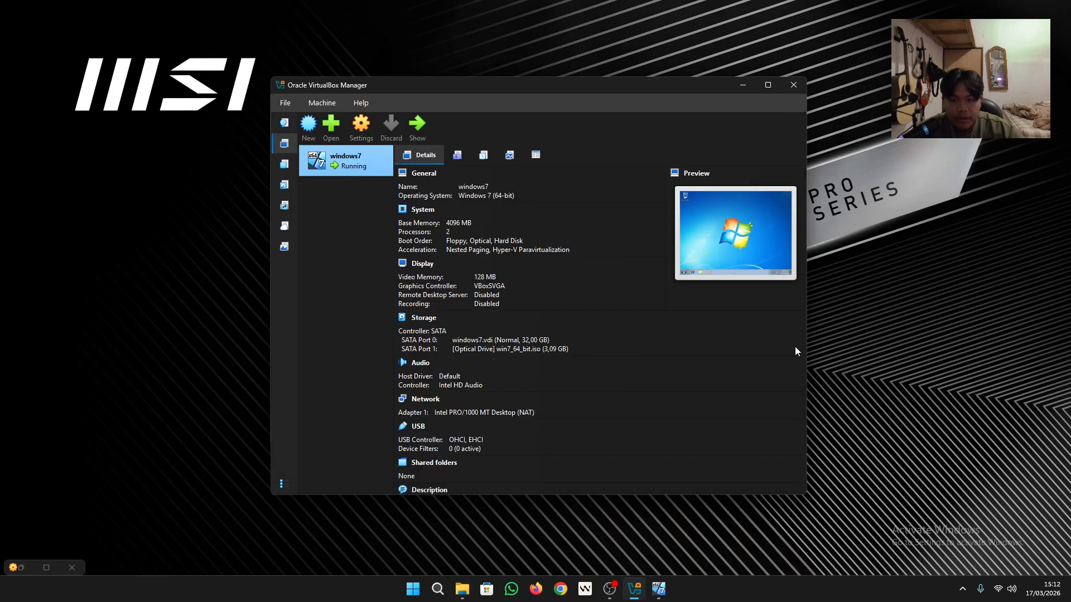
pyautogui.scroll(-1, 503, 301)
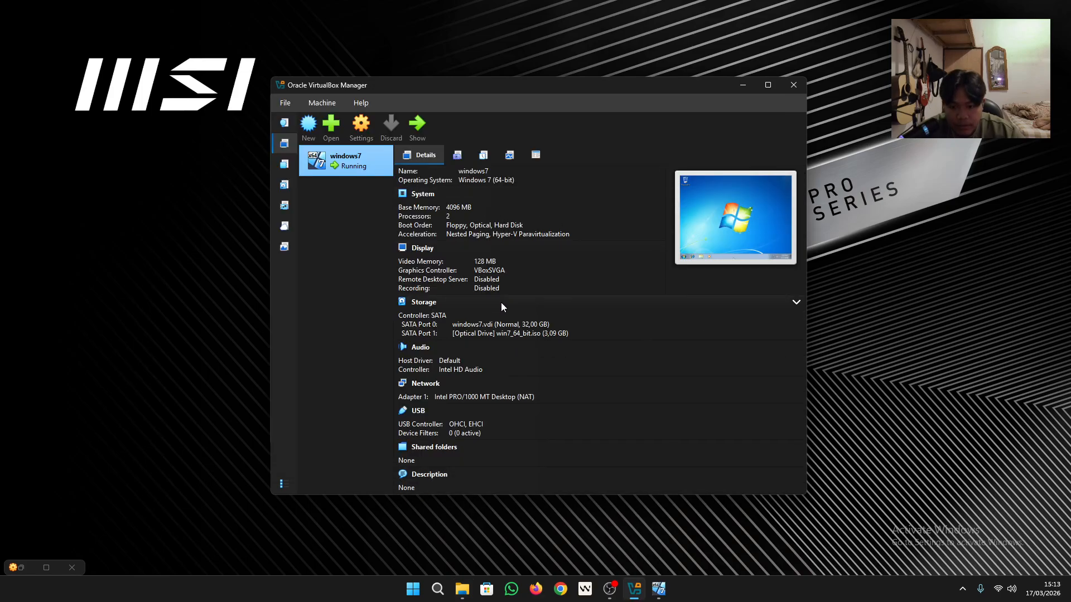
pyautogui.scroll(1, 726, 275)
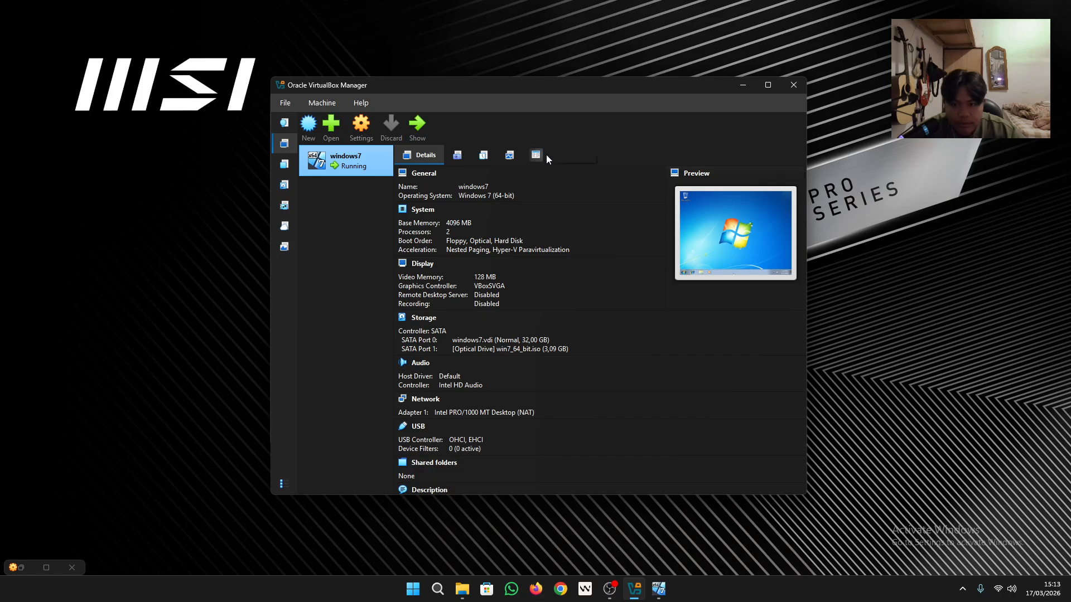
# Step: Examine the Features, Description and Disk Encryption options in the windows7 machine's General settings, and close the settings window
pyautogui.rightClick(329, 167)
pyautogui.click(368, 177)
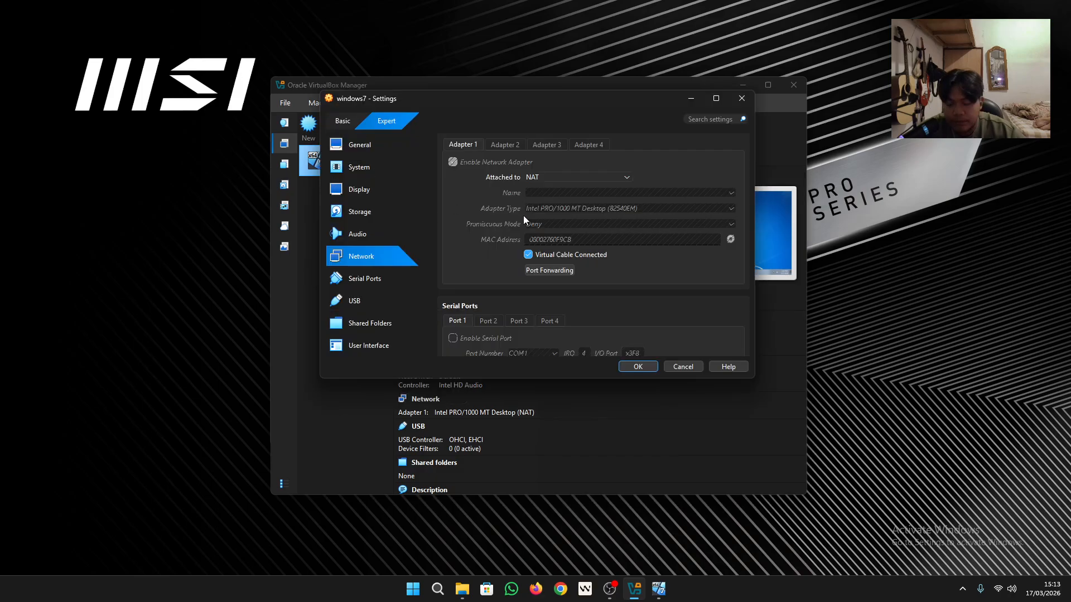
pyautogui.scroll(3, 497, 259)
pyautogui.scroll(5, 507, 268)
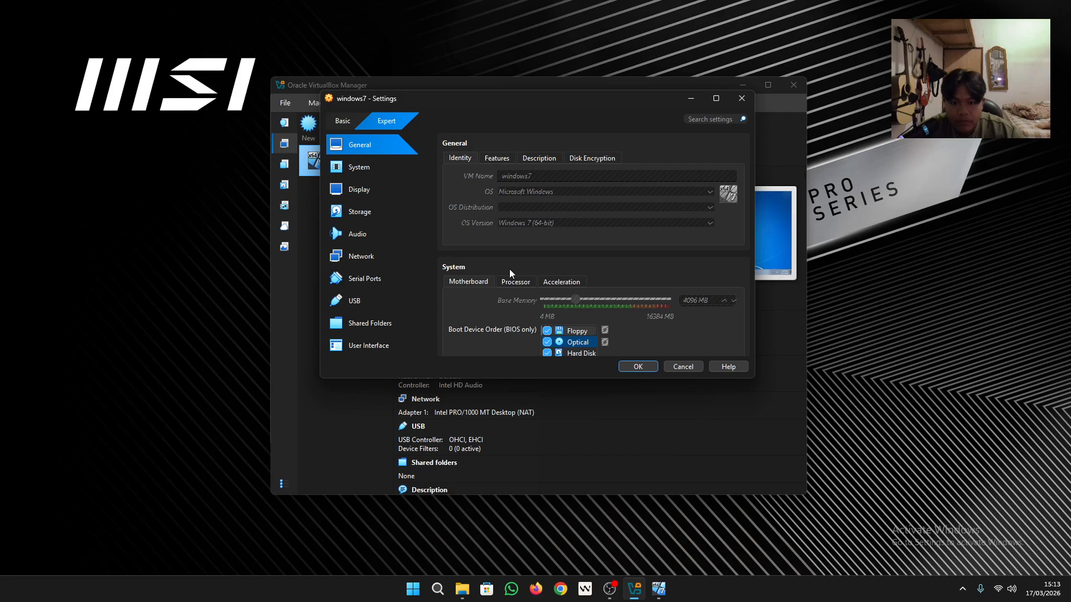
pyautogui.click(496, 158)
pyautogui.click(539, 158)
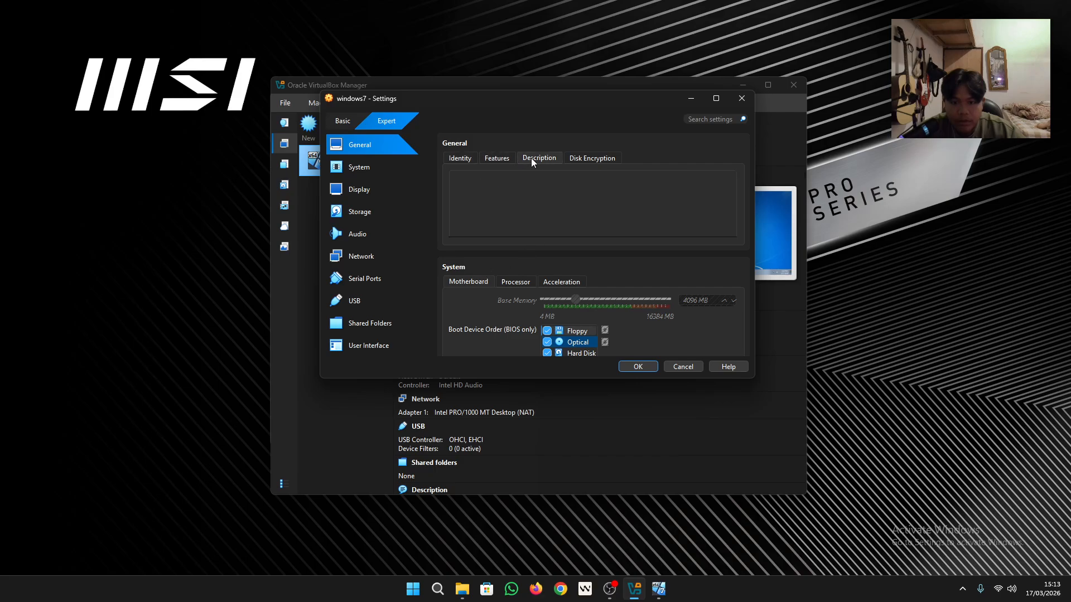
pyautogui.click(591, 159)
pyautogui.click(537, 160)
pyautogui.click(742, 98)
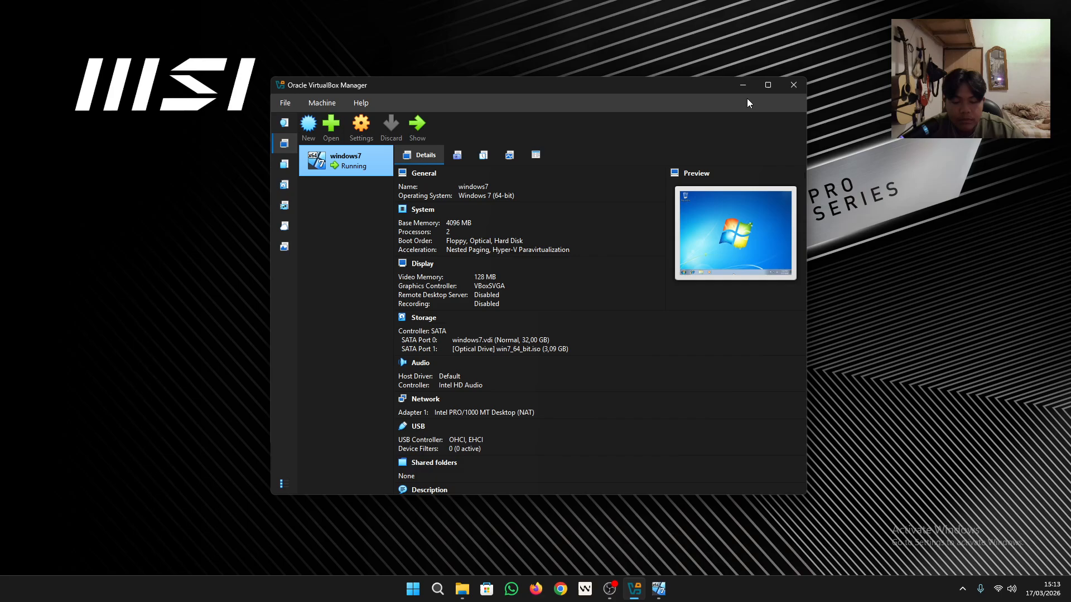
# Step: Switch to File Explorer, leave the search and look through the Program Files (x86) folder on Local Disk (C:)
pyautogui.click(462, 589)
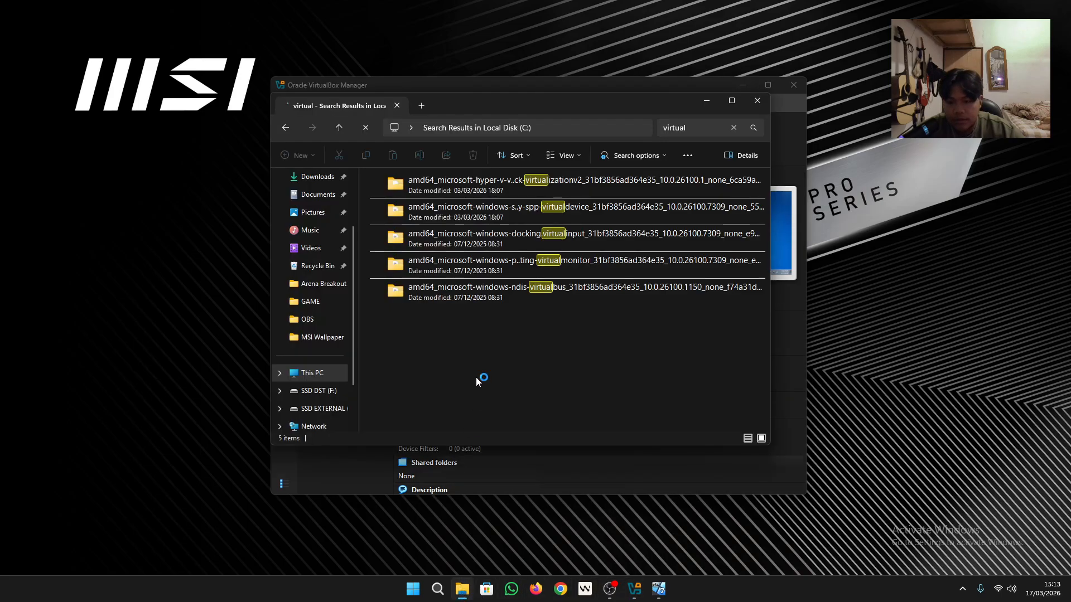
pyautogui.click(286, 126)
pyautogui.doubleClick(453, 317)
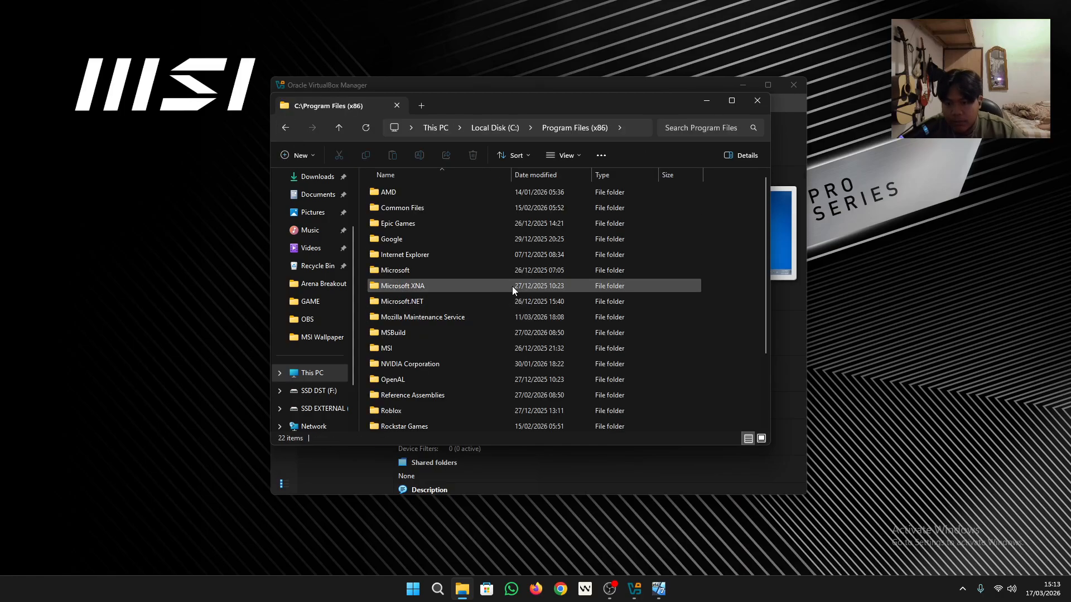
pyautogui.scroll(-3, 435, 222)
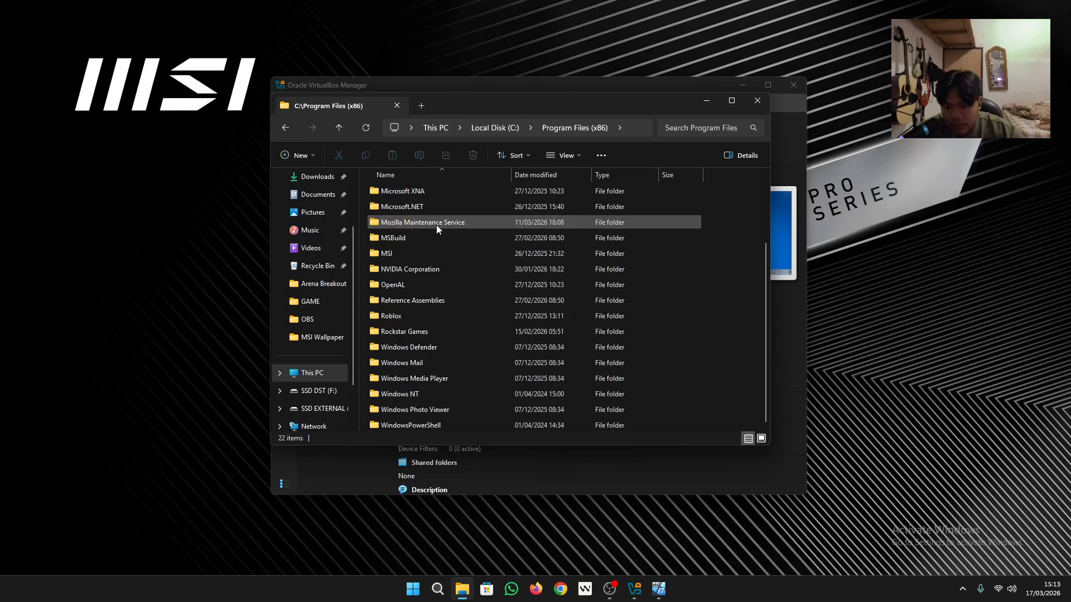
pyautogui.click(286, 127)
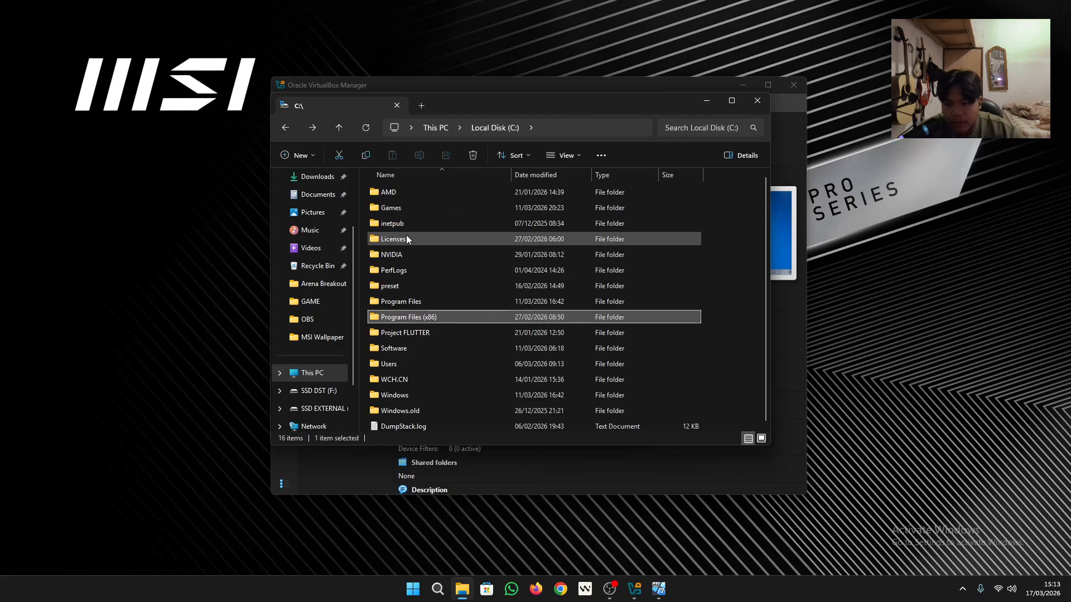
# Step: Look through the Program Files folder on Local Disk (C:), checking its VB subfolder
pyautogui.doubleClick(436, 297)
pyautogui.scroll(-5, 435, 236)
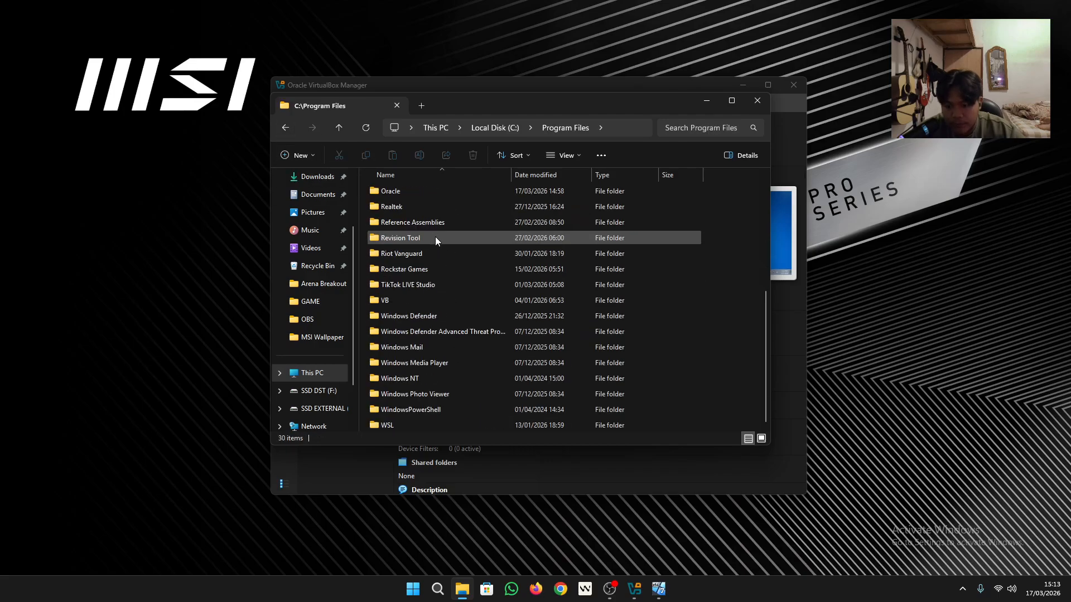
pyautogui.doubleClick(433, 300)
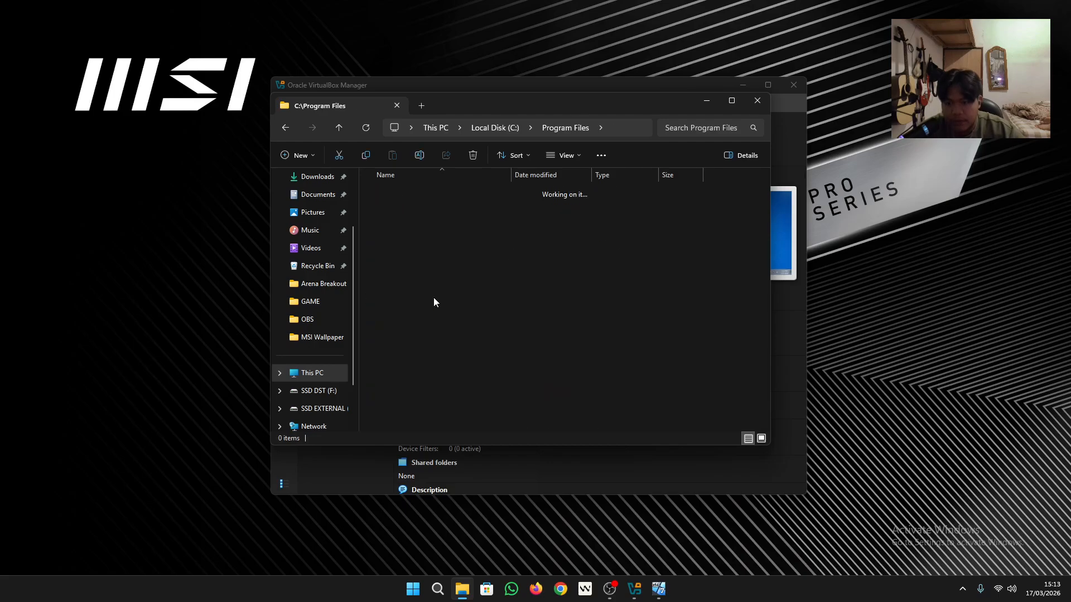
pyautogui.hotkey('alt', 'Left')
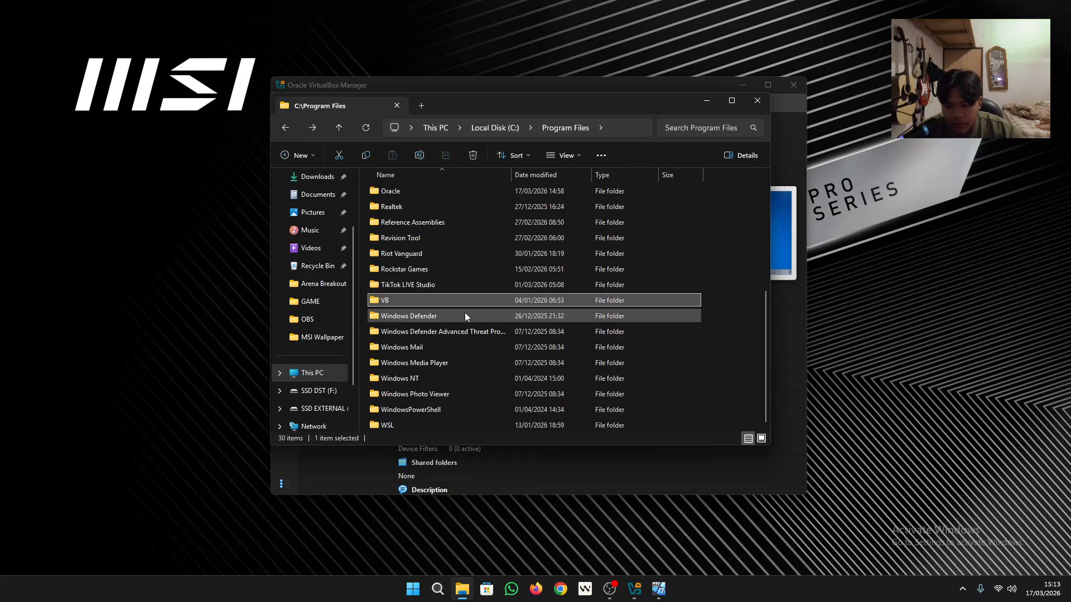
pyautogui.scroll(5, 463, 310)
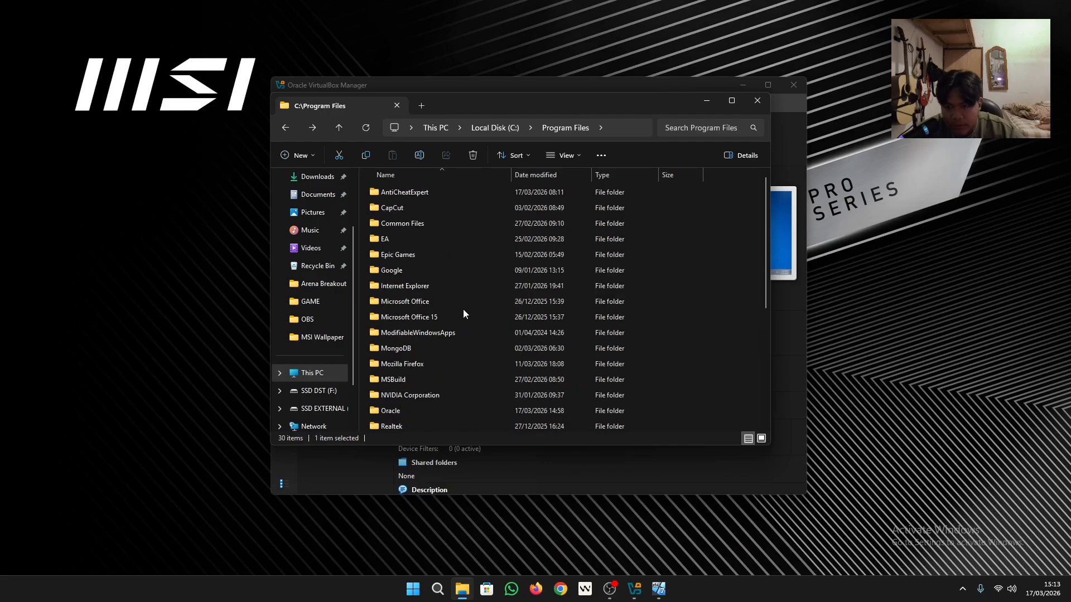
# Step: Open the VirtualBox VMs folder in the current user's profile under C:\Users and delete the win7 folder
pyautogui.click(286, 128)
pyautogui.click(287, 128)
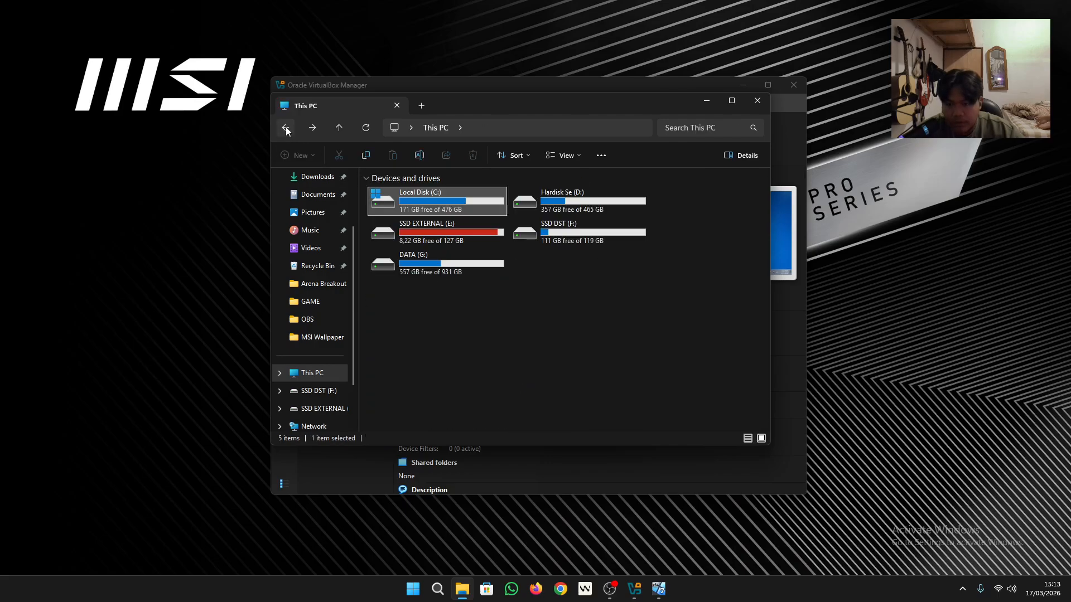
pyautogui.doubleClick(443, 206)
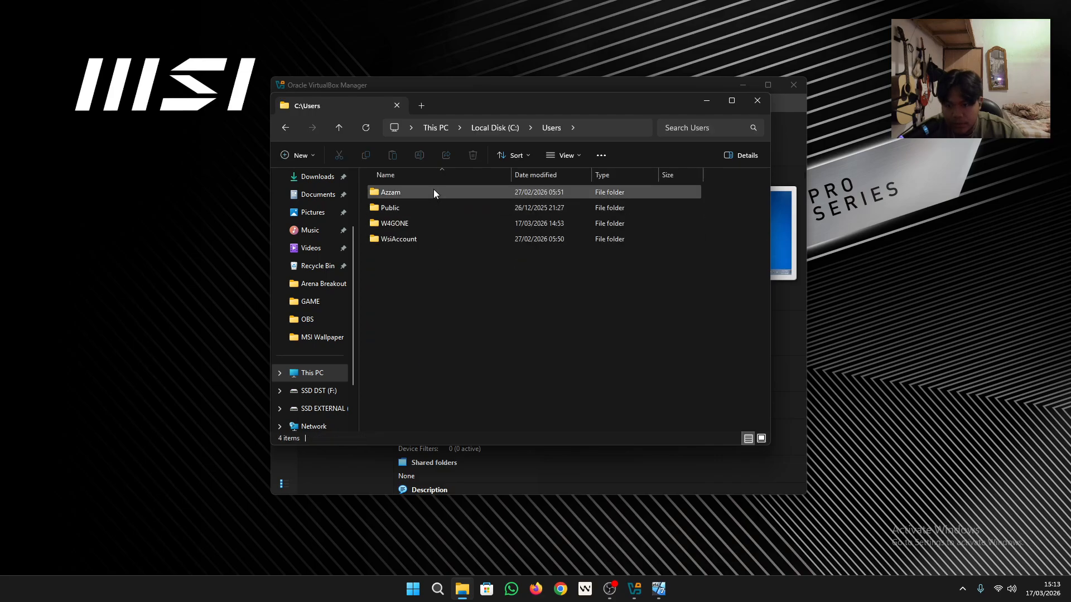
pyautogui.doubleClick(433, 192)
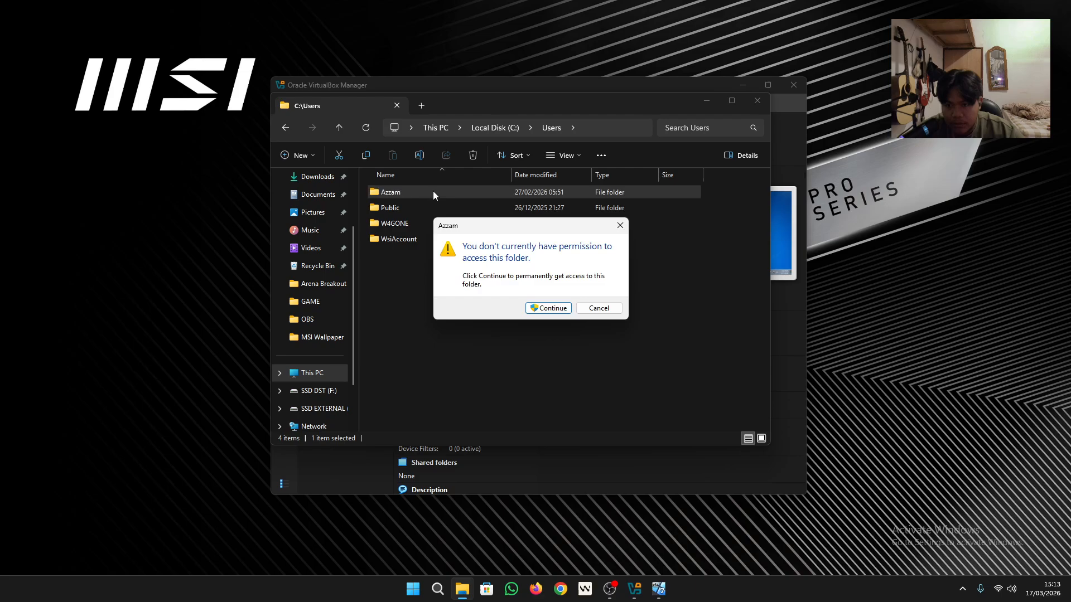
pyautogui.click(599, 306)
pyautogui.doubleClick(423, 225)
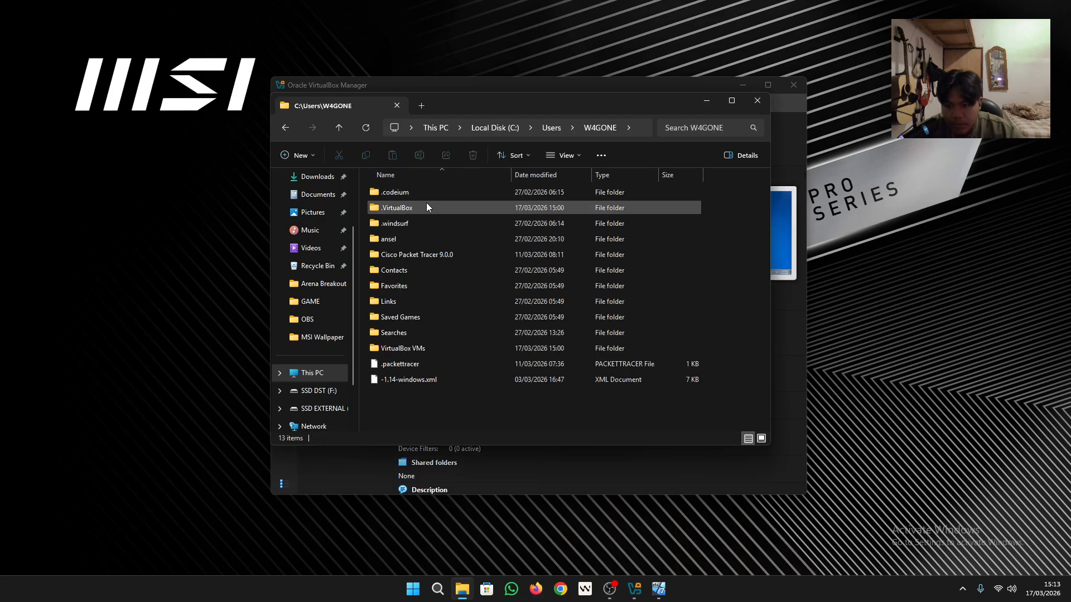
pyautogui.doubleClick(455, 348)
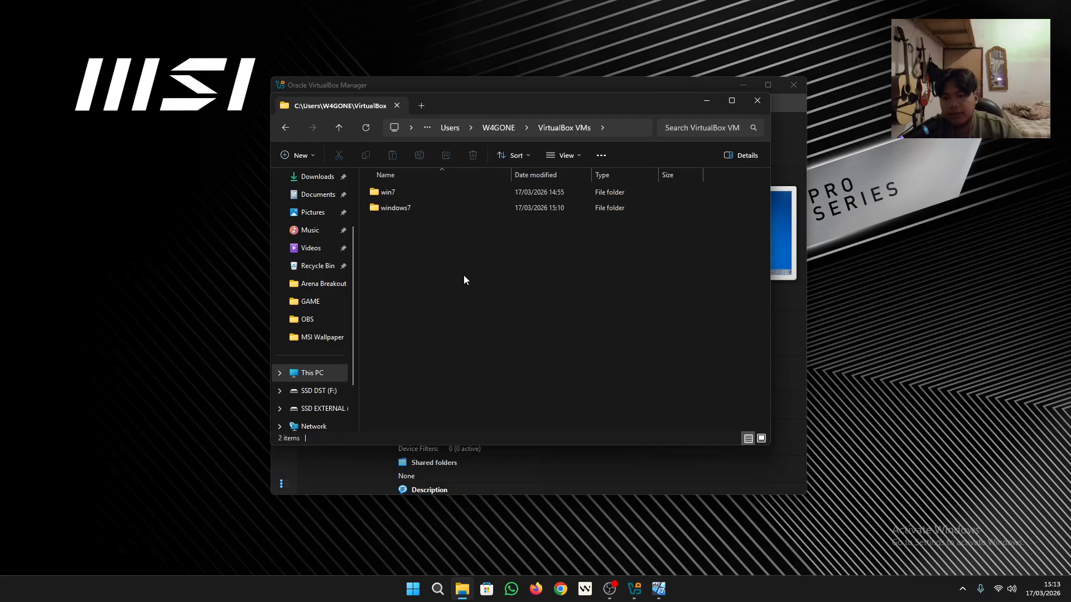
pyautogui.click(428, 193)
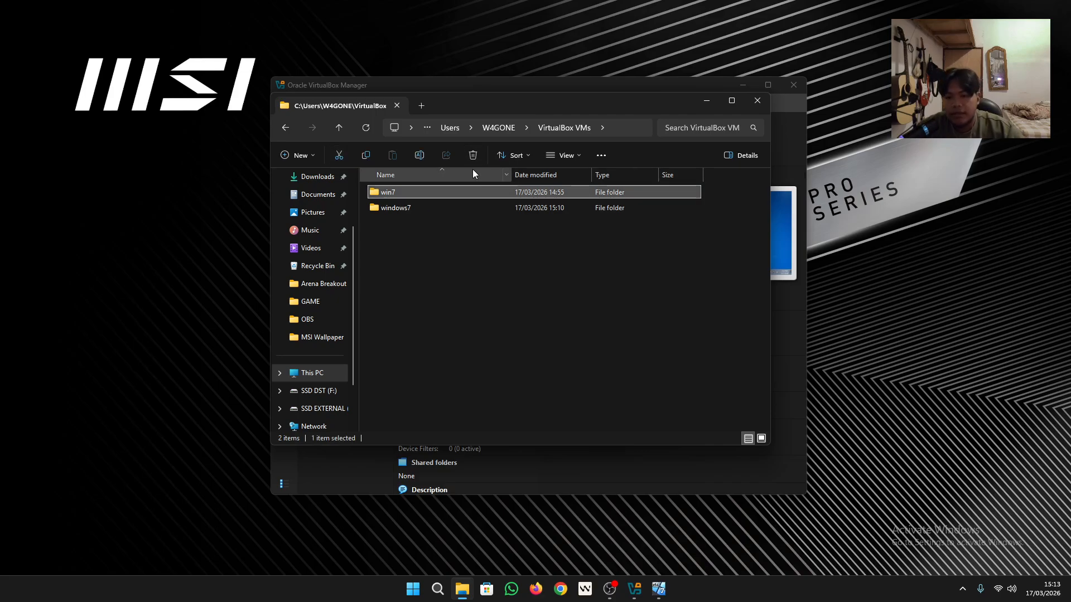
pyautogui.click(473, 155)
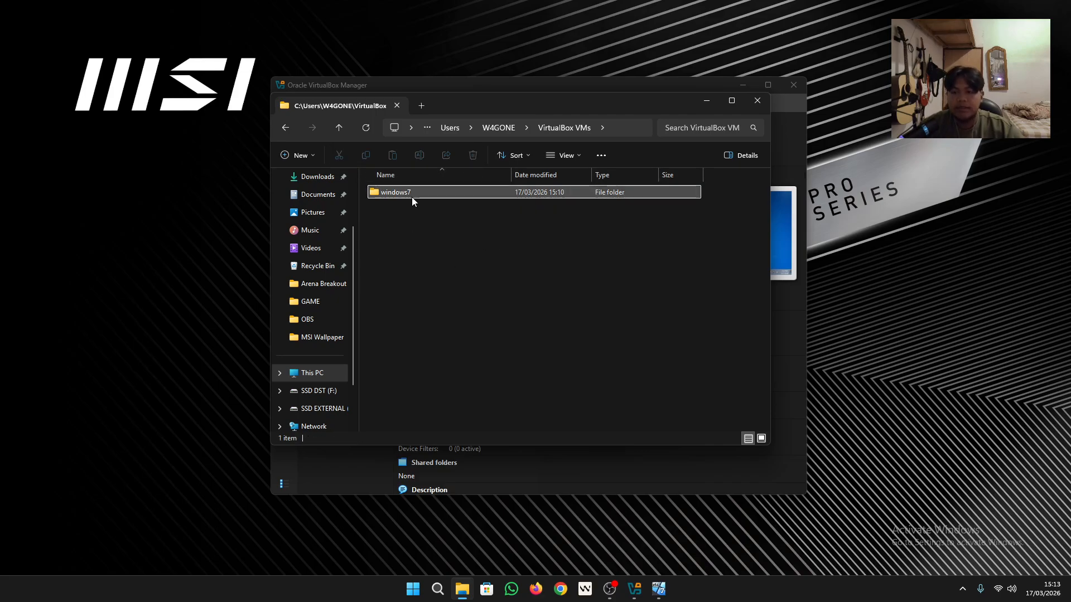
# Step: Place the File Explorer window and VirtualBox Manager side by side
pyautogui.click(787, 359)
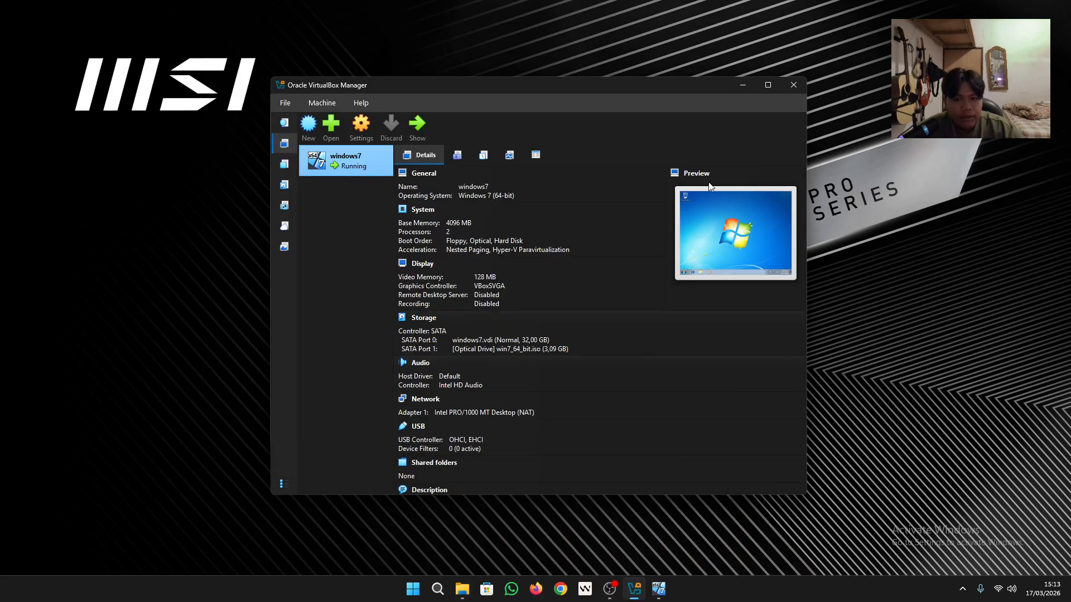
pyautogui.moveTo(588, 85); pyautogui.dragTo(788, 82)
pyautogui.moveTo(449, 98); pyautogui.dragTo(267, 87)
pyautogui.moveTo(463, 103); pyautogui.dragTo(352, 76)
pyautogui.moveTo(564, 79); pyautogui.dragTo(550, 66)
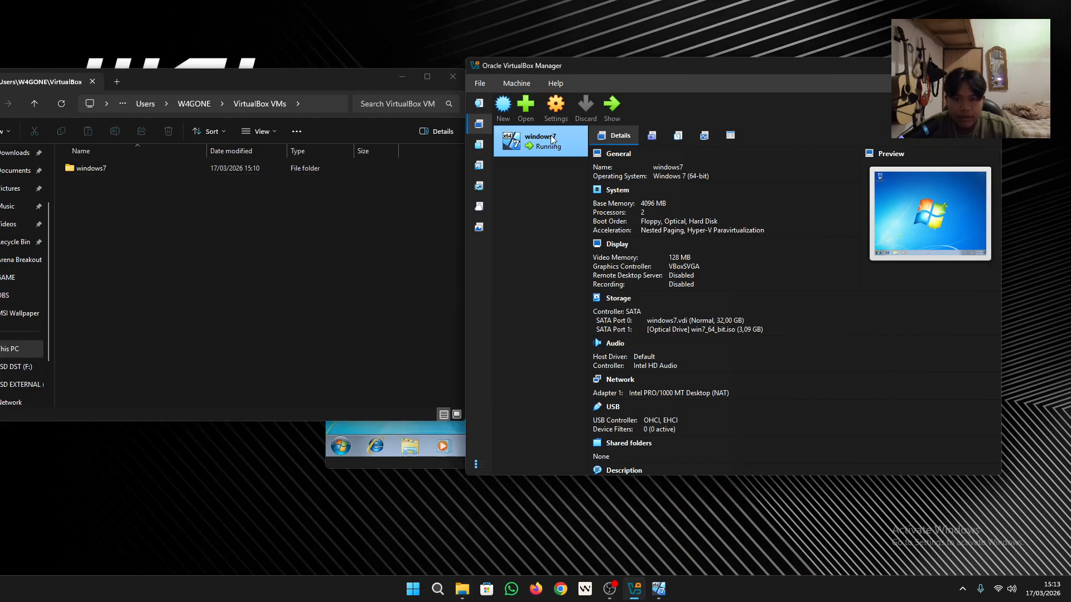
# Step: Open the windows7 folder in VirtualBox VMs and examine its files, shifting the File Explorer window slightly
pyautogui.doubleClick(145, 171)
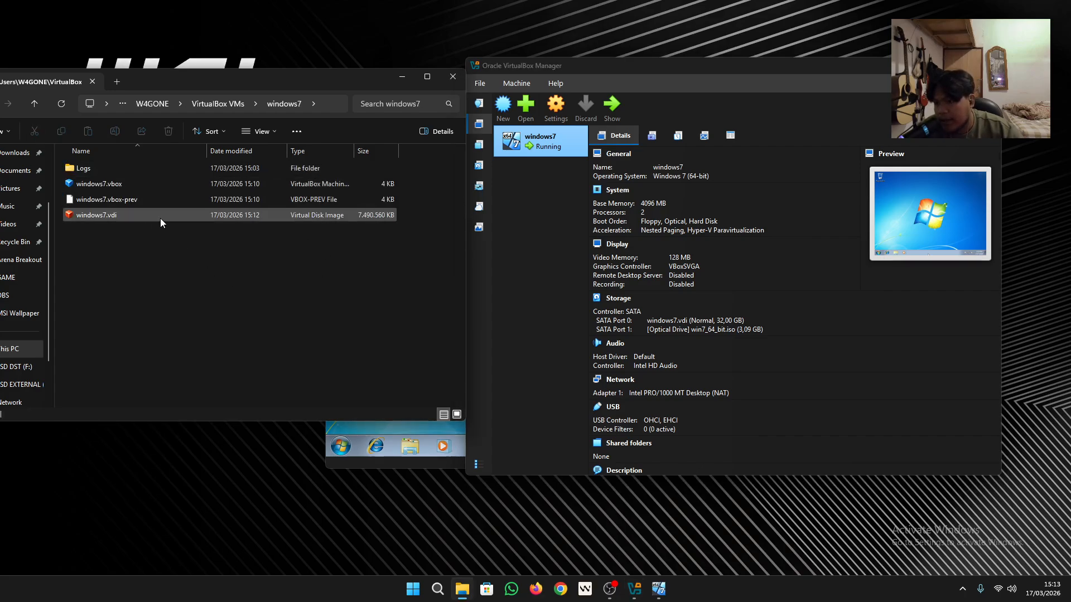
pyautogui.doubleClick(118, 166)
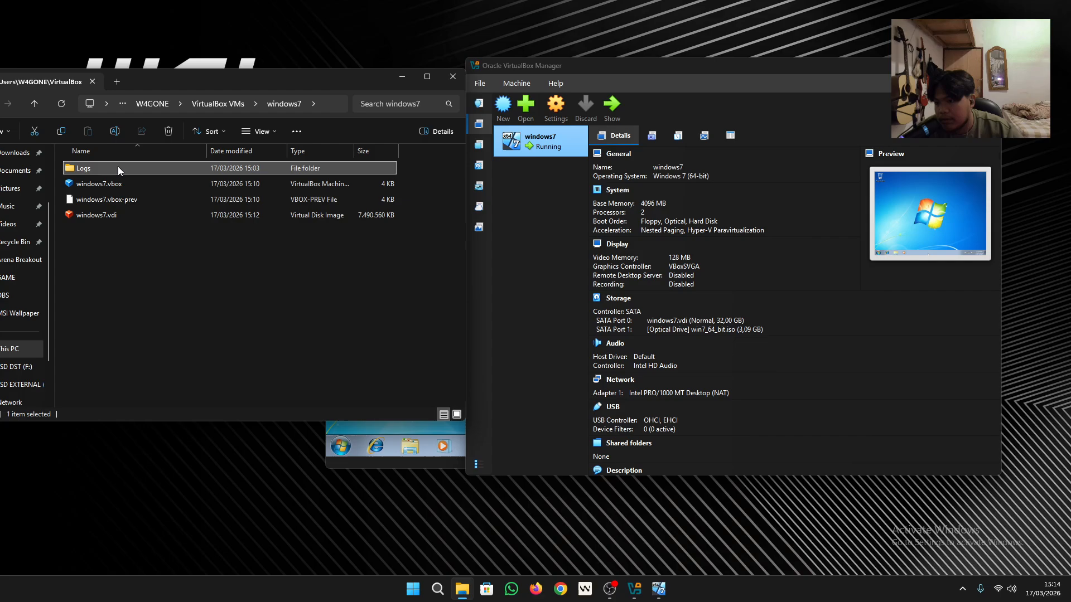
pyautogui.moveTo(178, 82)
pyautogui.mouseDown()
pyautogui.moveTo(265, 64)
pyautogui.moveTo(163, 81)
pyautogui.moveTo(163, 91)
pyautogui.mouseUp()
pyautogui.click(76, 85)
pyautogui.click(108, 193)
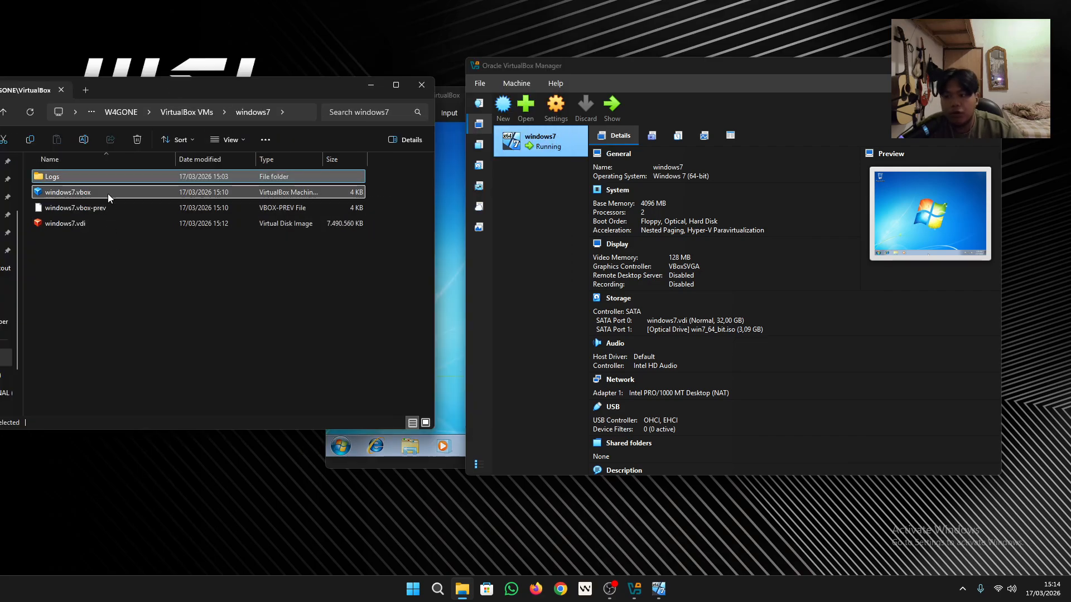
# Step: Open windows7.vbox in Notepad and examine its media, memory and display controller entries
pyautogui.rightClick(108, 193)
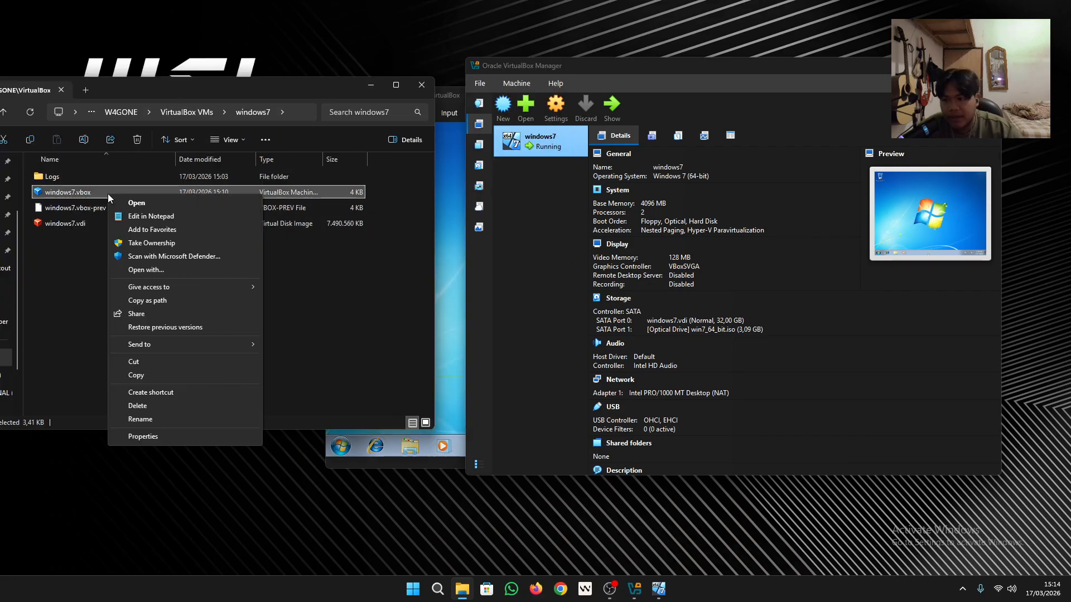
pyautogui.click(145, 216)
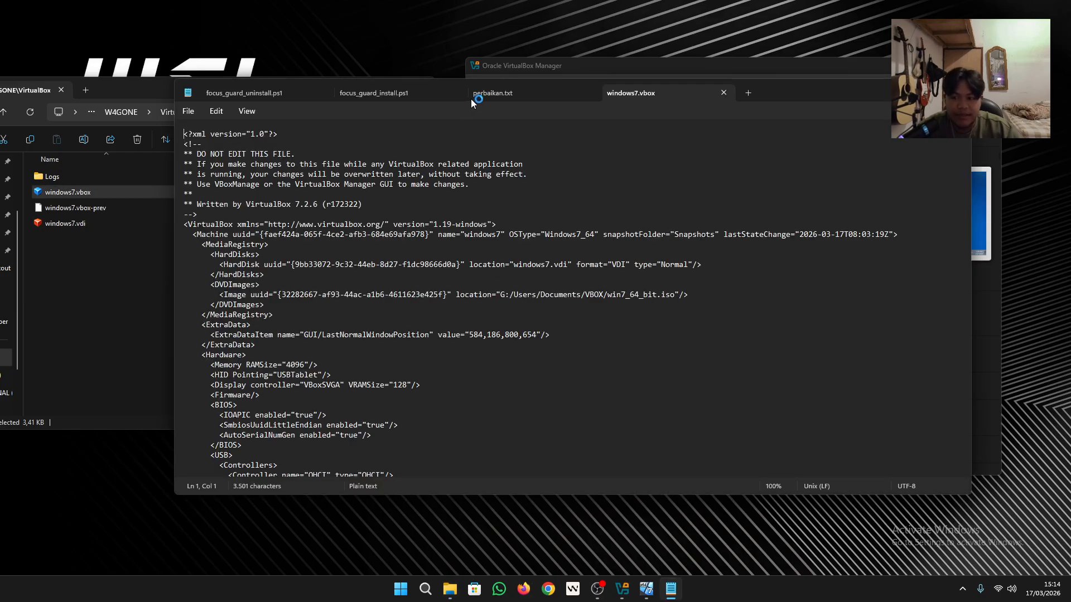
pyautogui.scroll(-3, 275, 258)
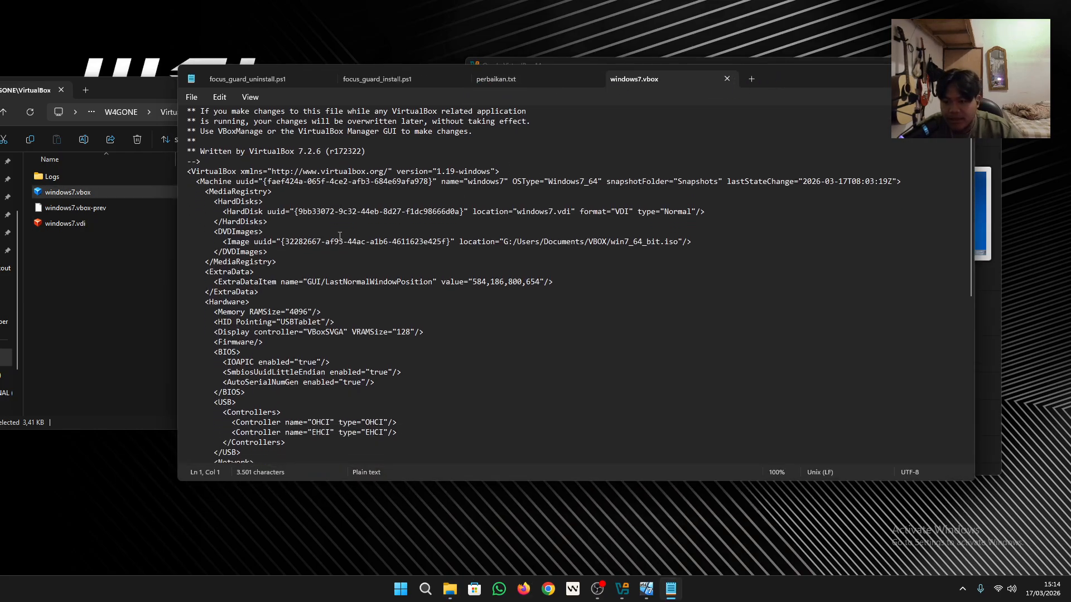
pyautogui.moveTo(210, 252); pyautogui.dragTo(341, 251)
pyautogui.moveTo(210, 273); pyautogui.dragTo(427, 270)
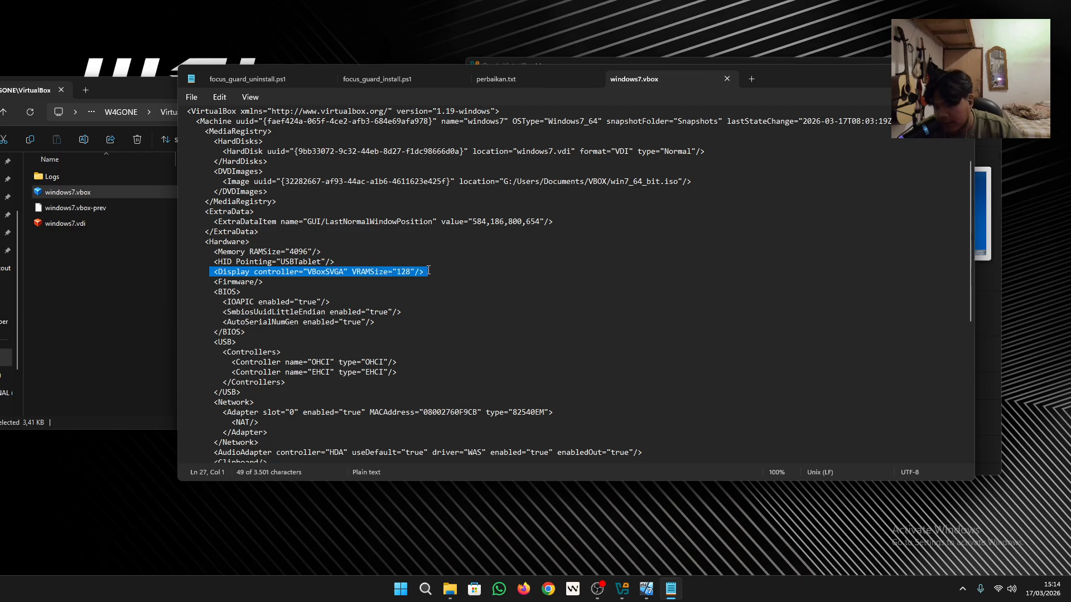
pyautogui.click(357, 282)
pyautogui.scroll(-3, 351, 251)
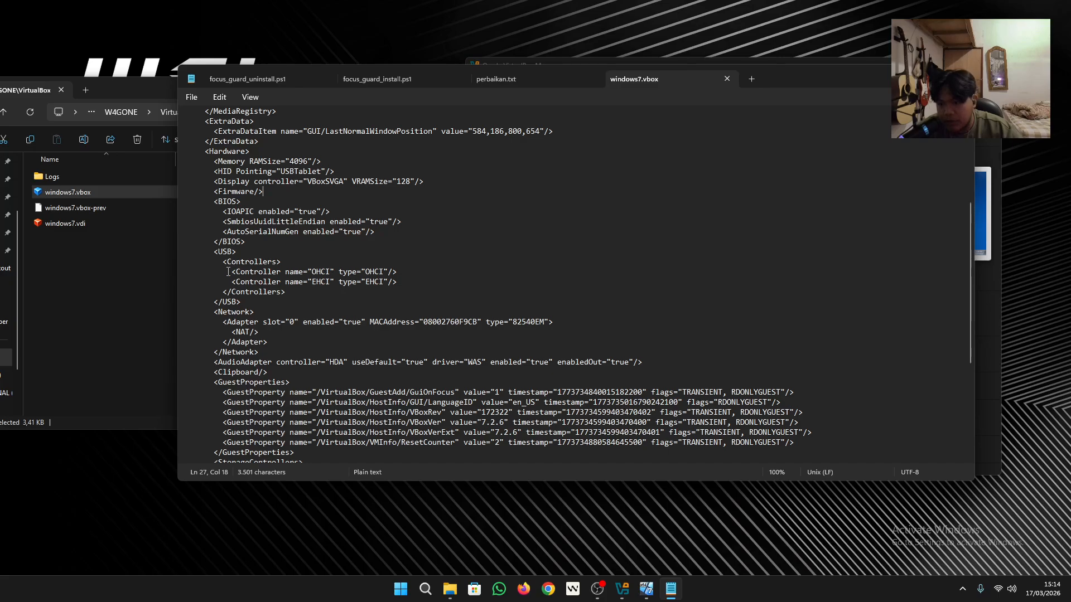
# Step: Examine the USB controller, network, storage and CPU entries of windows7.vbox, and close the file
pyautogui.moveTo(227, 272); pyautogui.dragTo(413, 290)
pyautogui.scroll(-4, 438, 257)
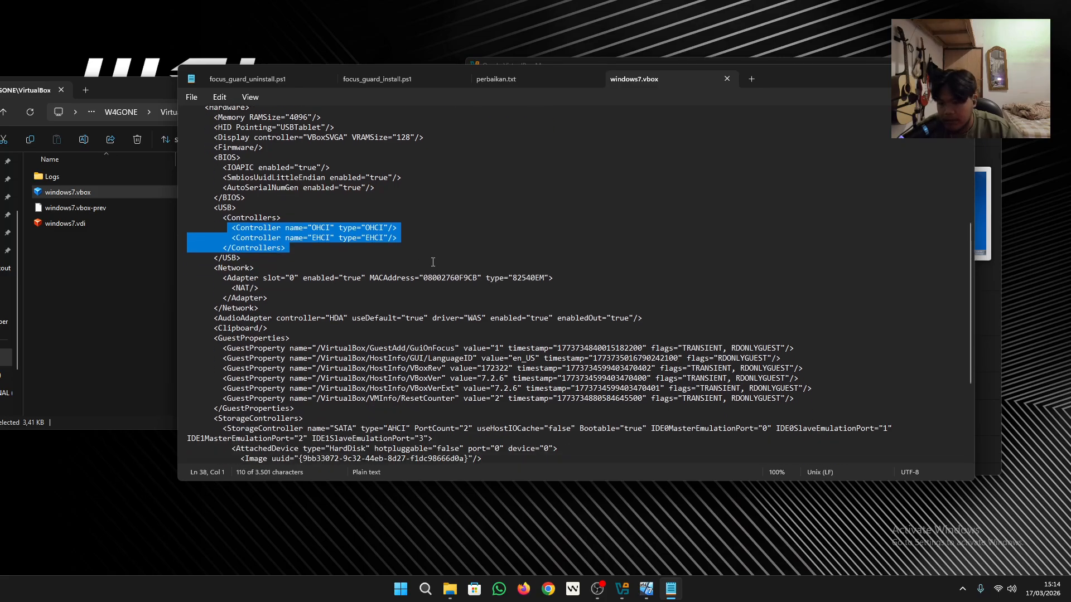
pyautogui.scroll(-2, 445, 254)
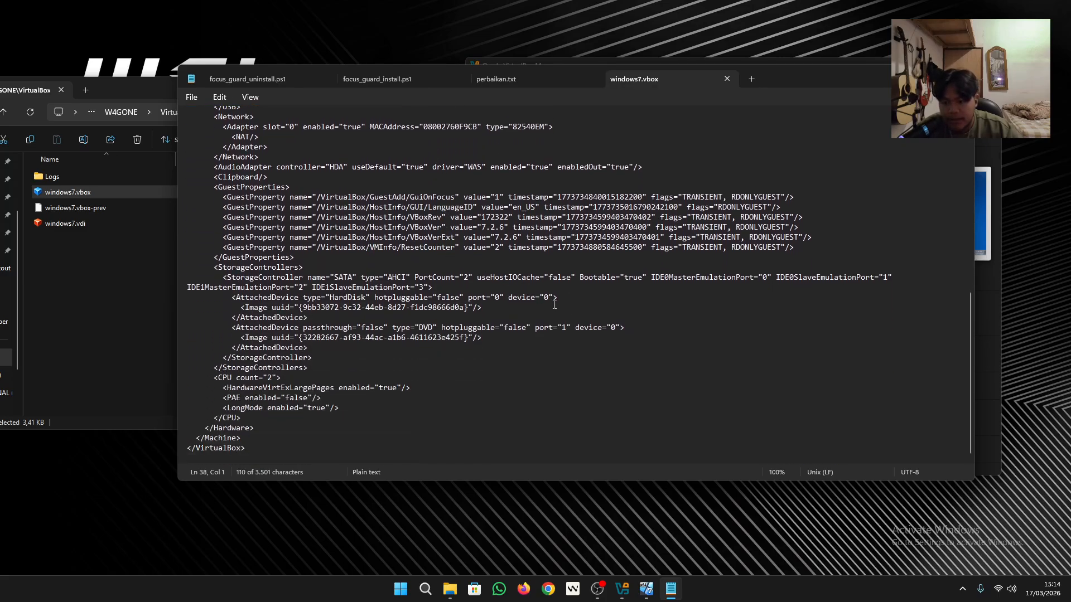
pyautogui.scroll(7, 910, 140)
pyautogui.click(961, 75)
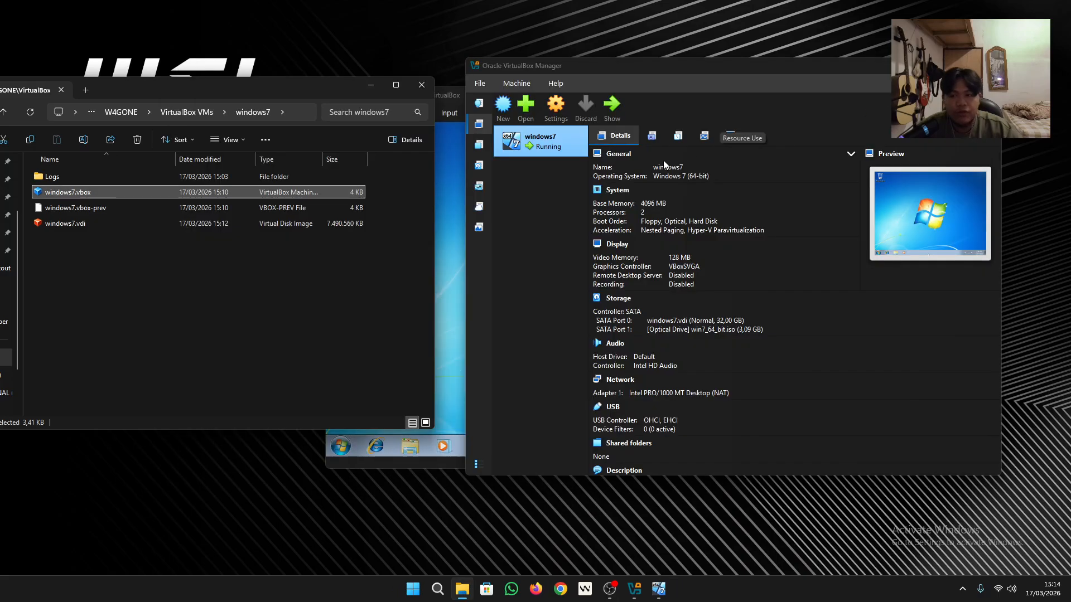
# Step: Shift the File Explorer window slightly, view the windows7 machine's settings alongside the windows7.vbox file, and close the settings
pyautogui.click(344, 312)
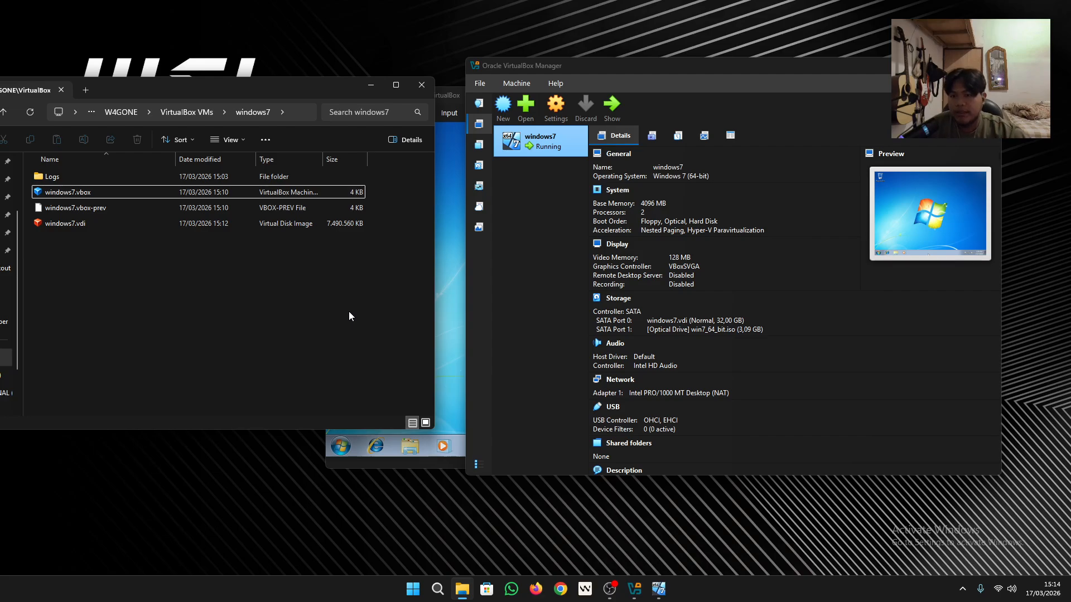
pyautogui.moveTo(323, 82); pyautogui.dragTo(350, 83)
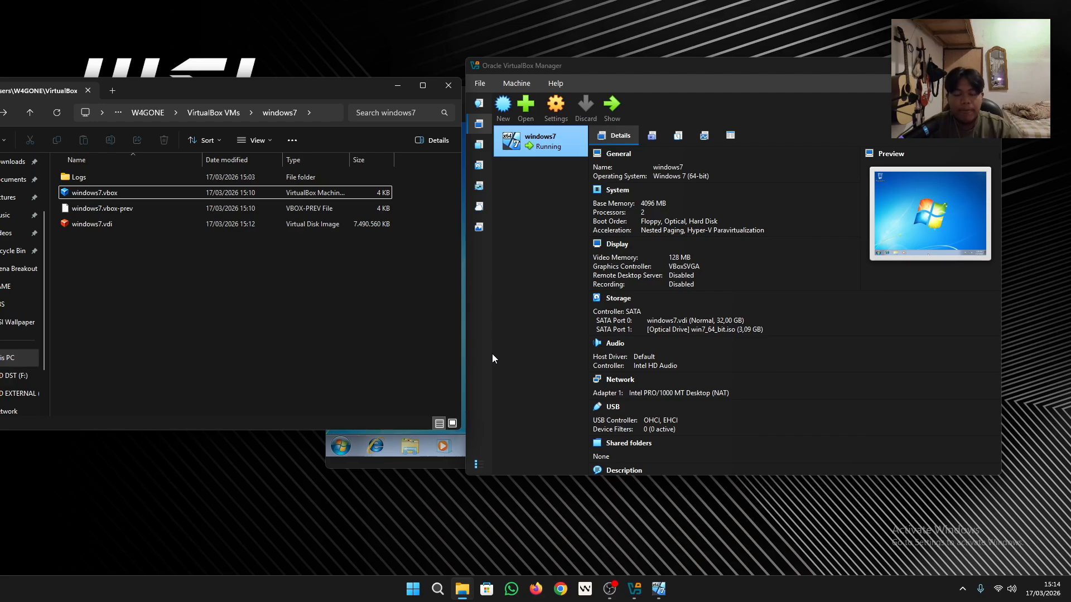
pyautogui.click(557, 116)
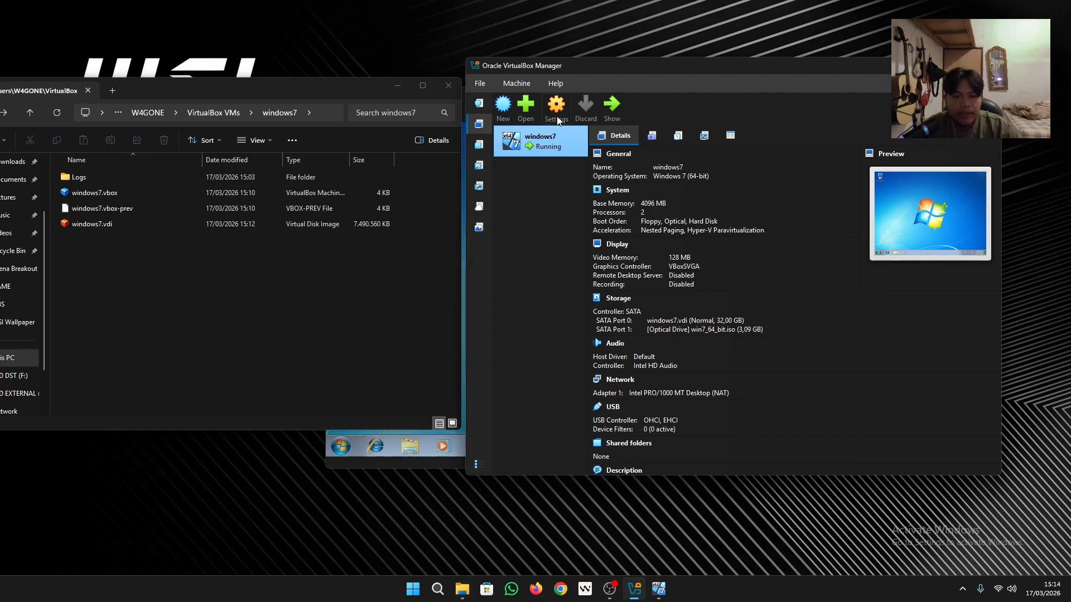
pyautogui.click(556, 117)
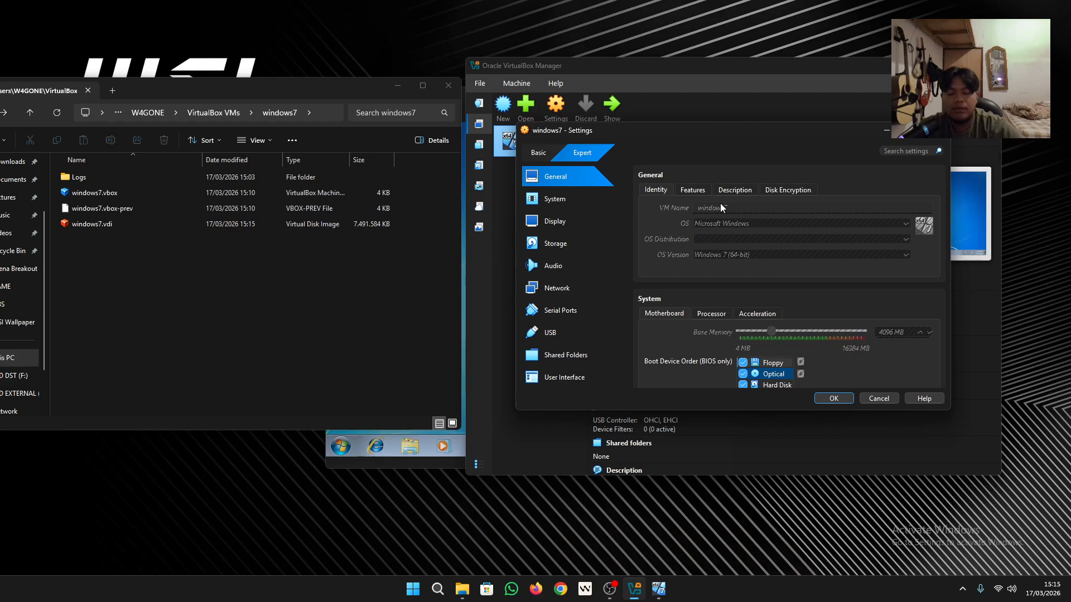
pyautogui.click(117, 194)
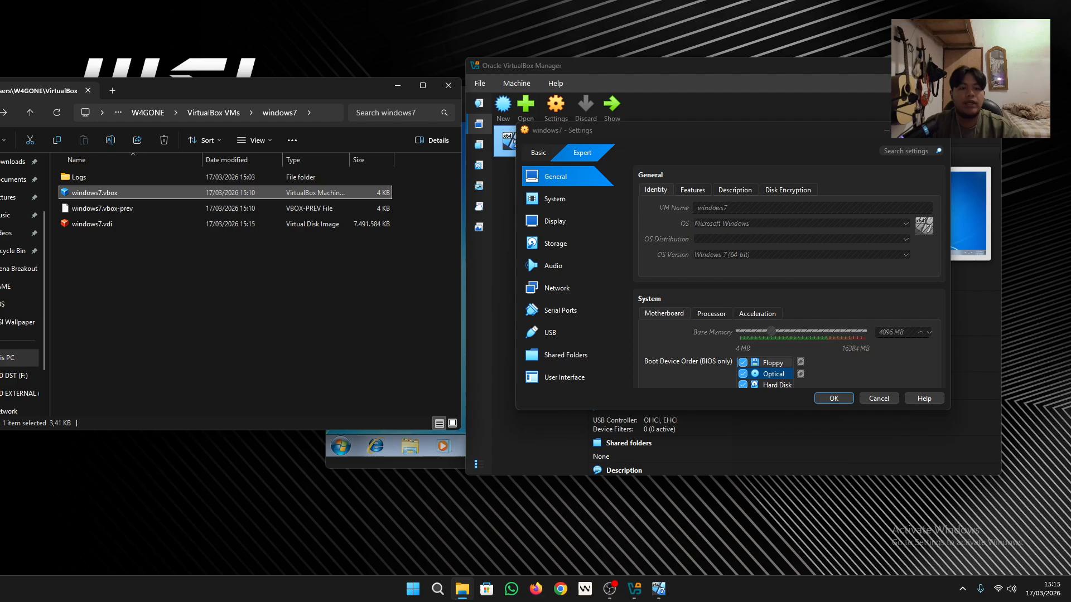
pyautogui.click(943, 134)
# Step: Switch to the running windows7 virtual machine window and close File Explorer
pyautogui.click(658, 593)
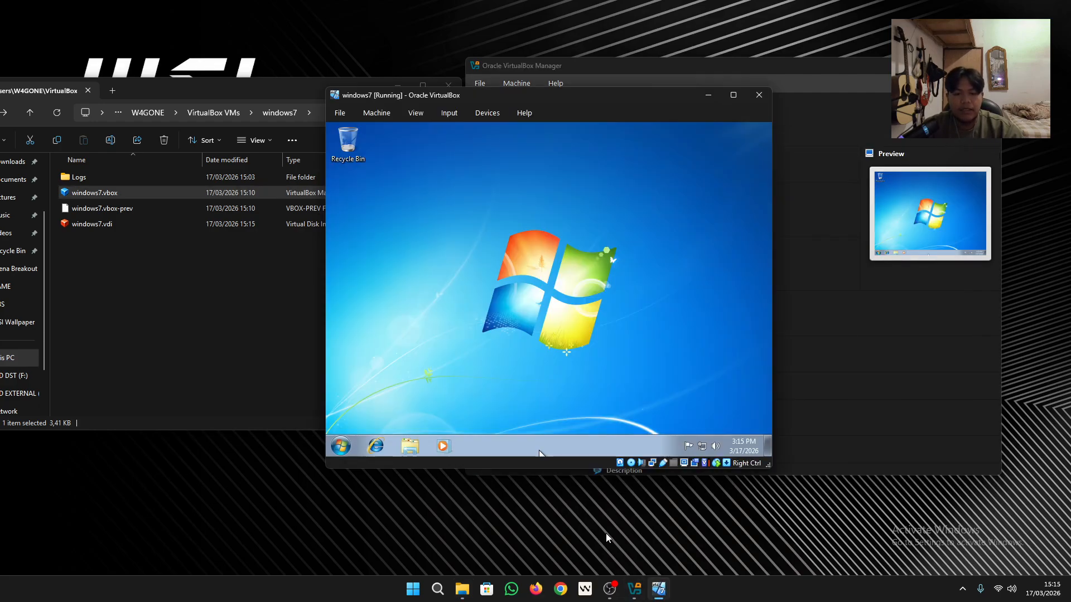
pyautogui.click(293, 89)
pyautogui.click(448, 88)
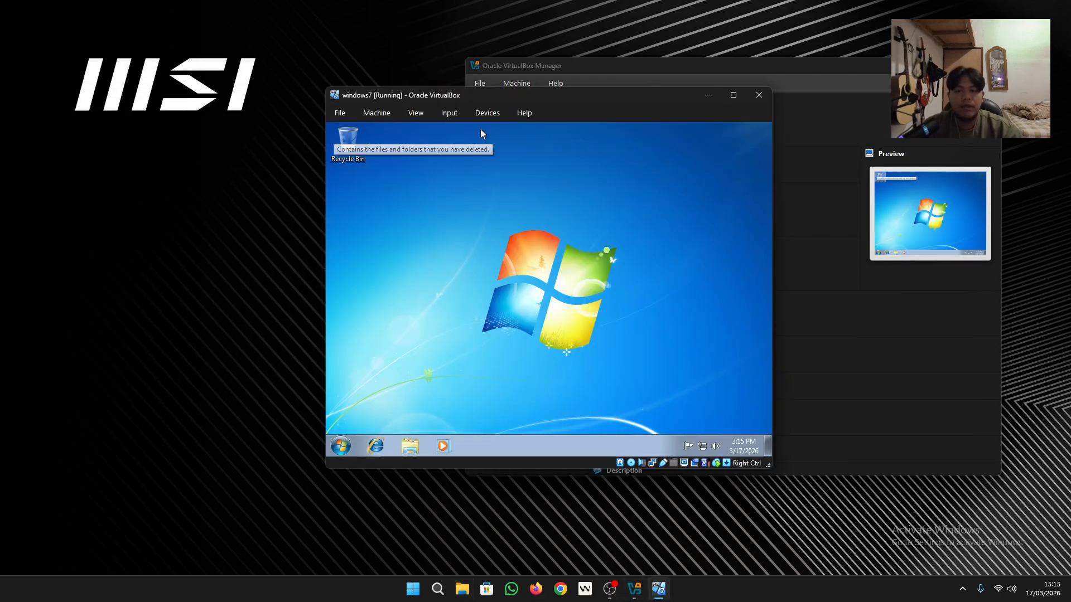